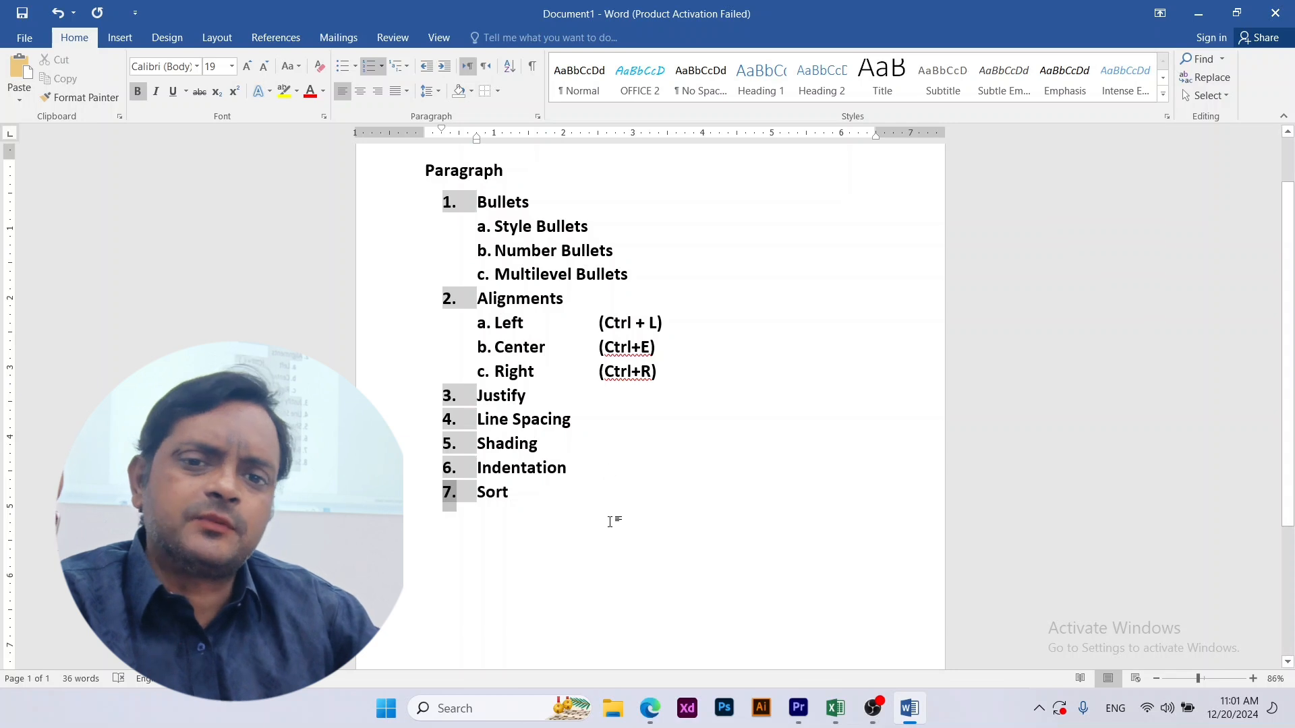
# Select the whole list from Bullets to Sort and reapply a. b. c. numbering to its main items
pyautogui.click(601, 499)
pyautogui.moveTo(601, 499); pyautogui.dragTo(443, 208)
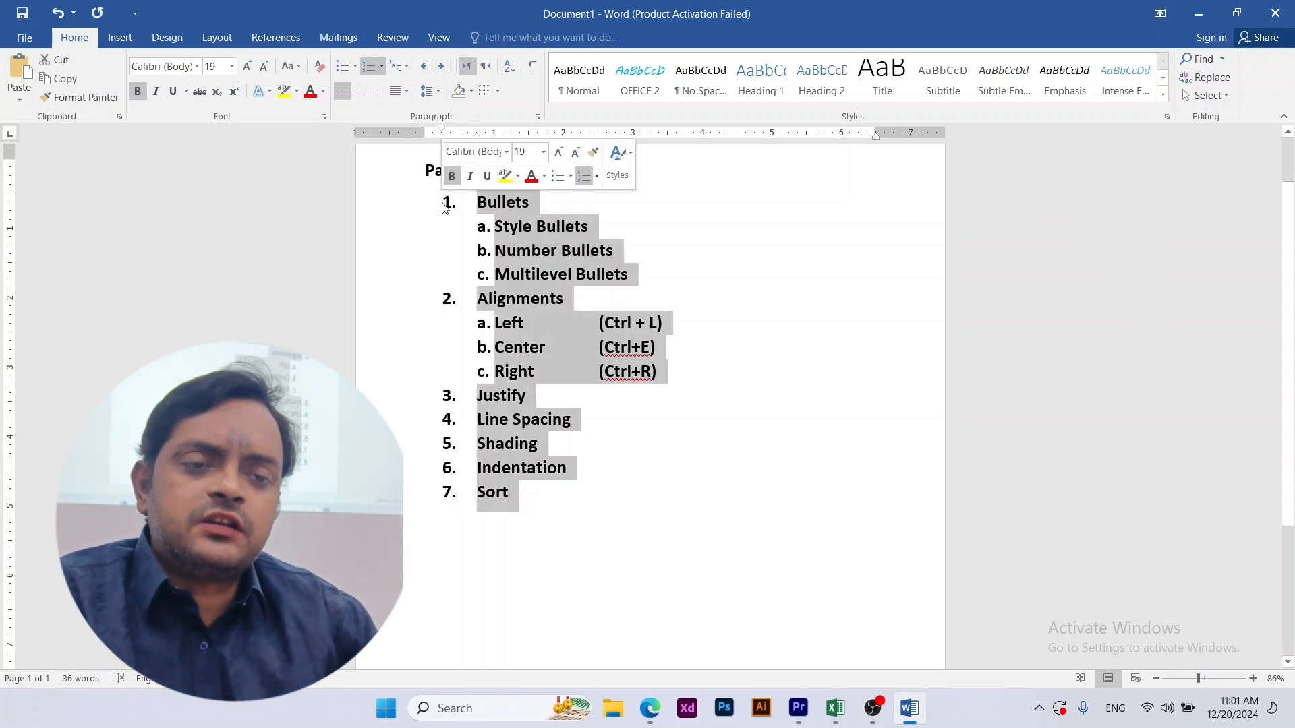
pyautogui.click(532, 491)
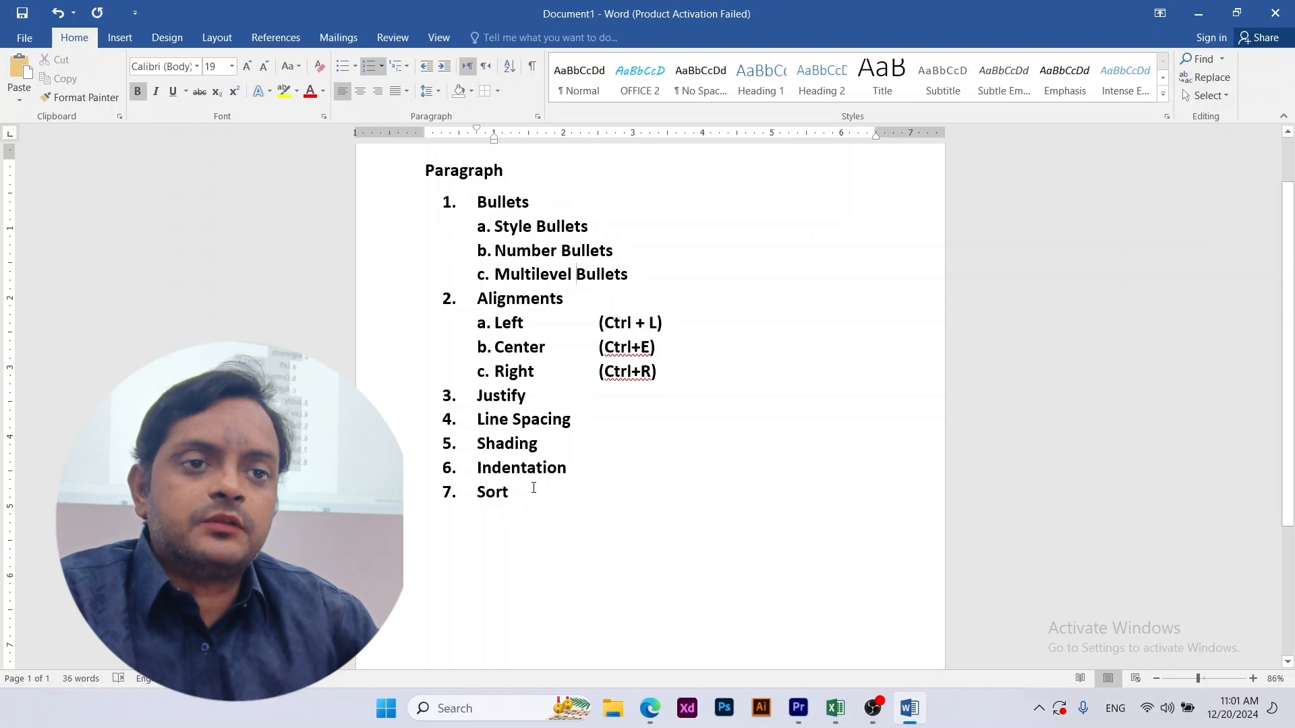
pyautogui.moveTo(532, 491); pyautogui.dragTo(464, 214)
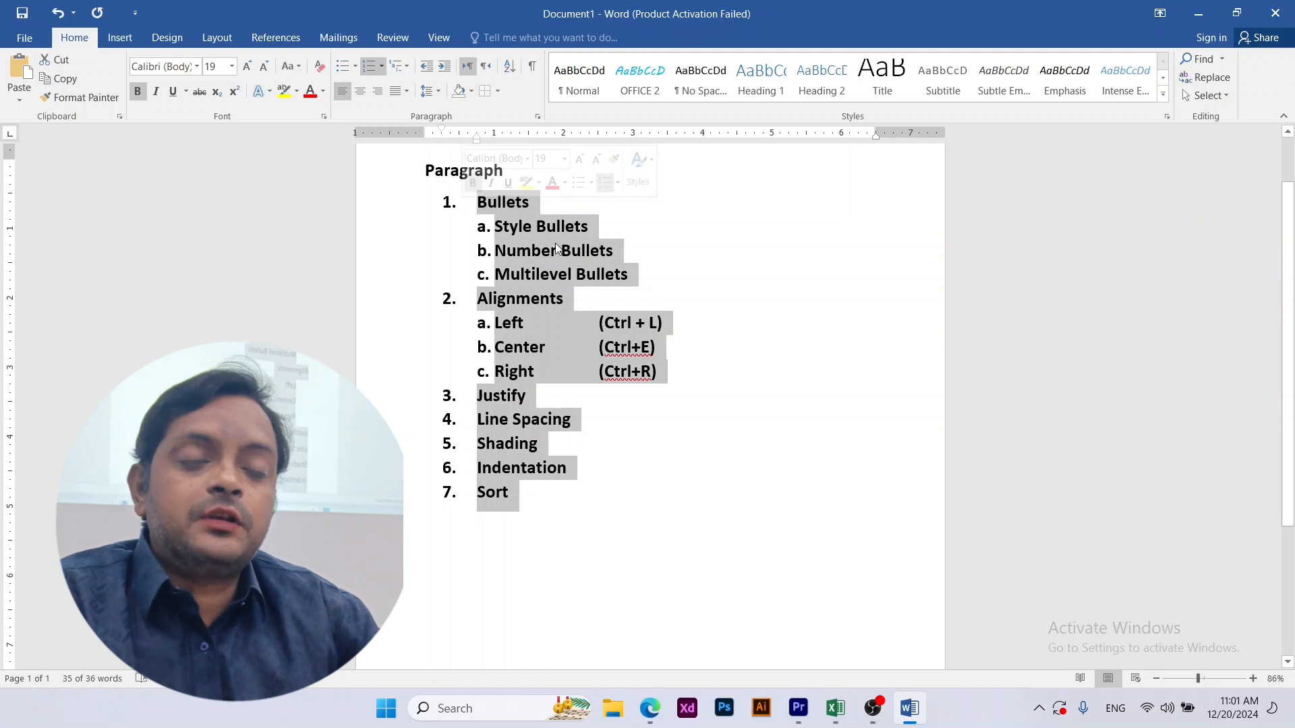
pyautogui.click(368, 66)
pyautogui.click(368, 66)
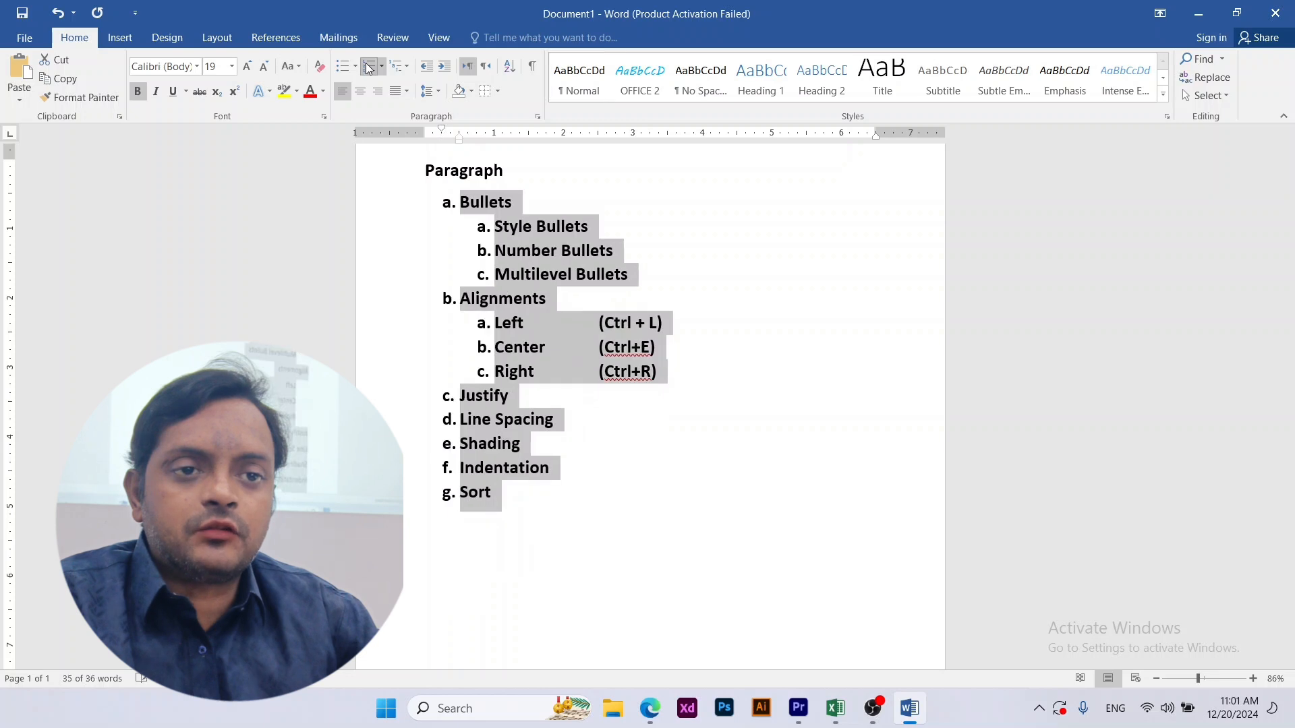
pyautogui.click(368, 66)
pyautogui.click(368, 66)
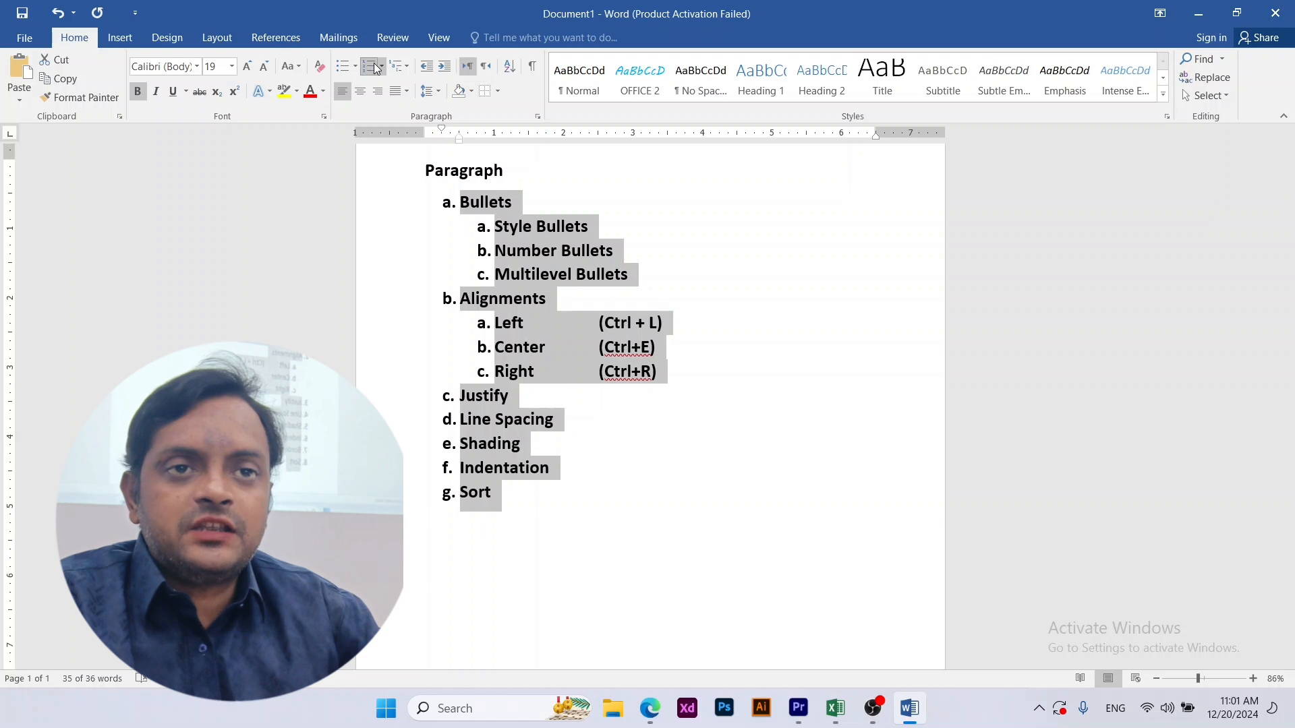
# Give the selected list's main items the multicoloured picture bullet, and replace it with the check mark bullet
pyautogui.click(356, 66)
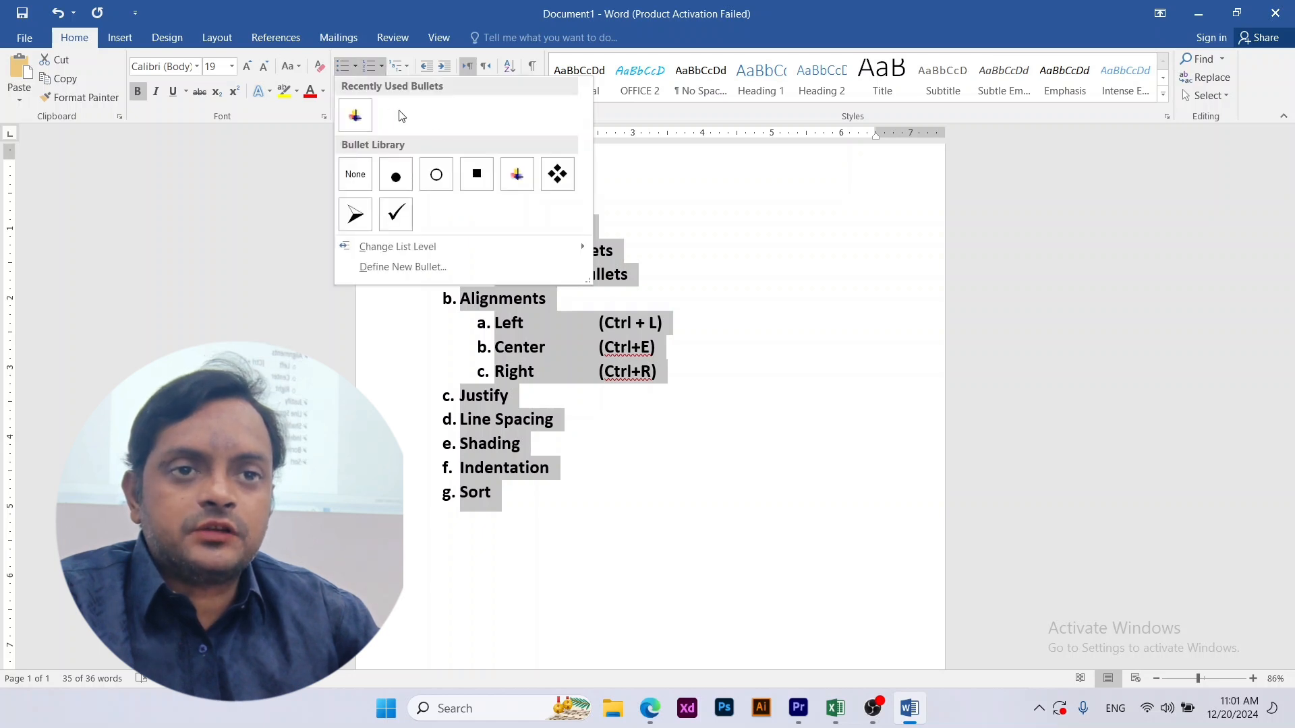
pyautogui.click(500, 186)
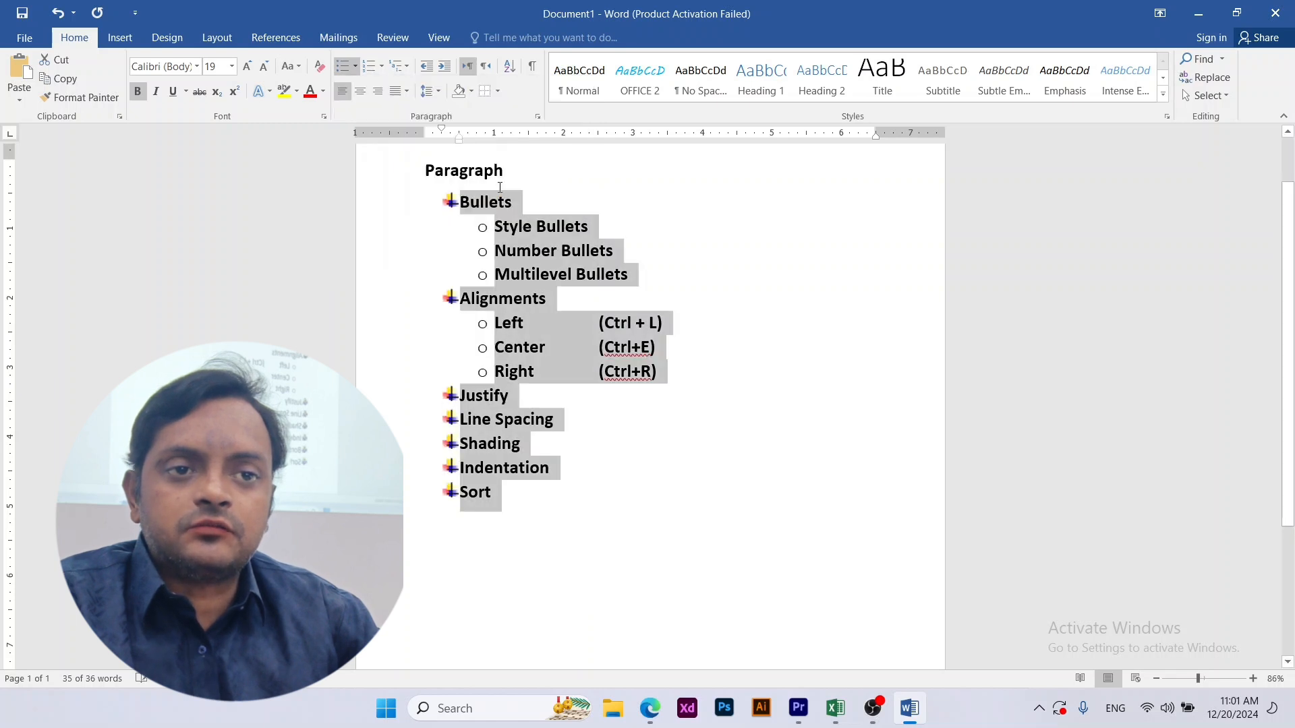
pyautogui.click(355, 64)
pyautogui.click(395, 215)
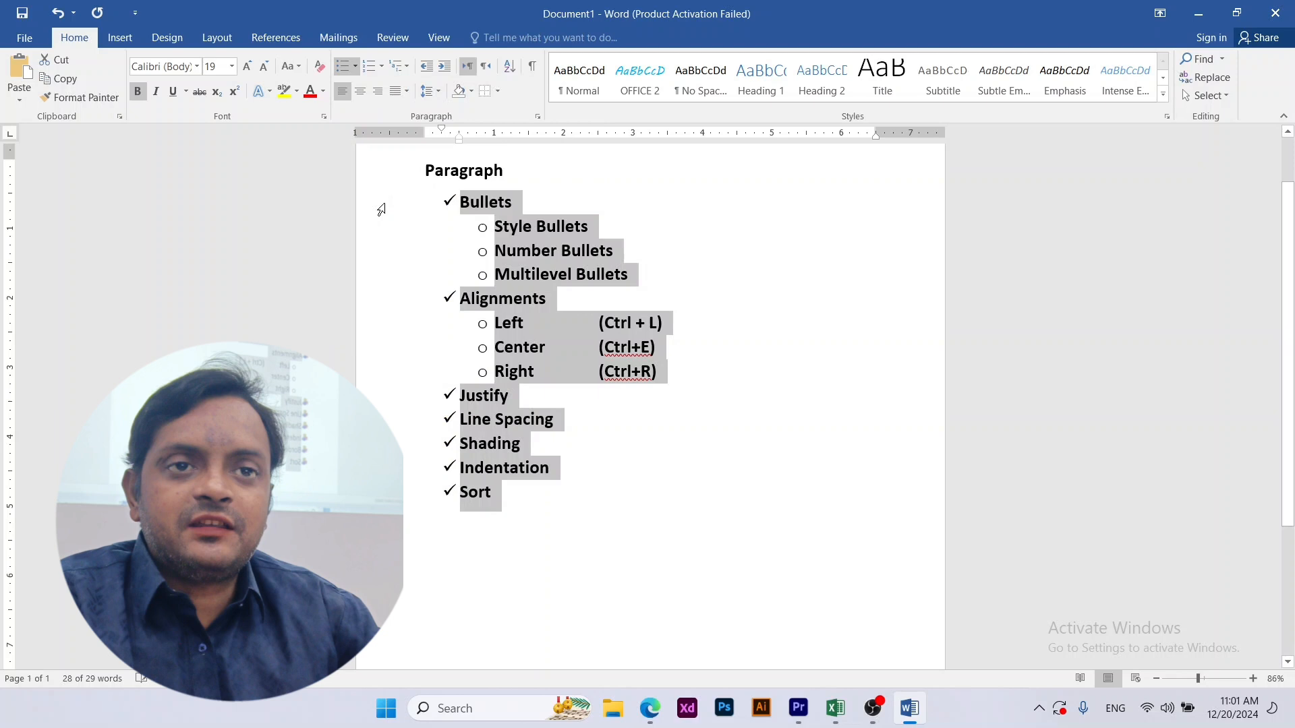
# Try the number formats 1. 2. 3., A. B. C. and i. ii. iii. in turn on the list's main items
pyautogui.click(381, 70)
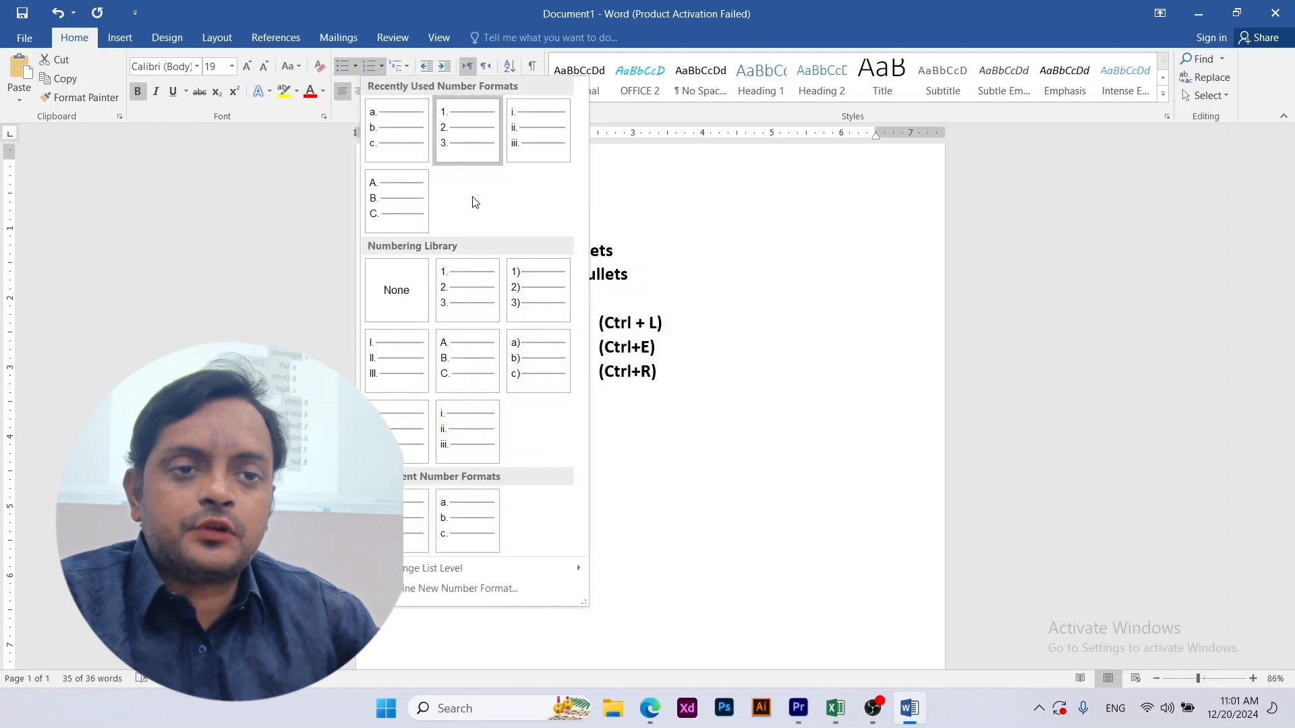
pyautogui.click(444, 275)
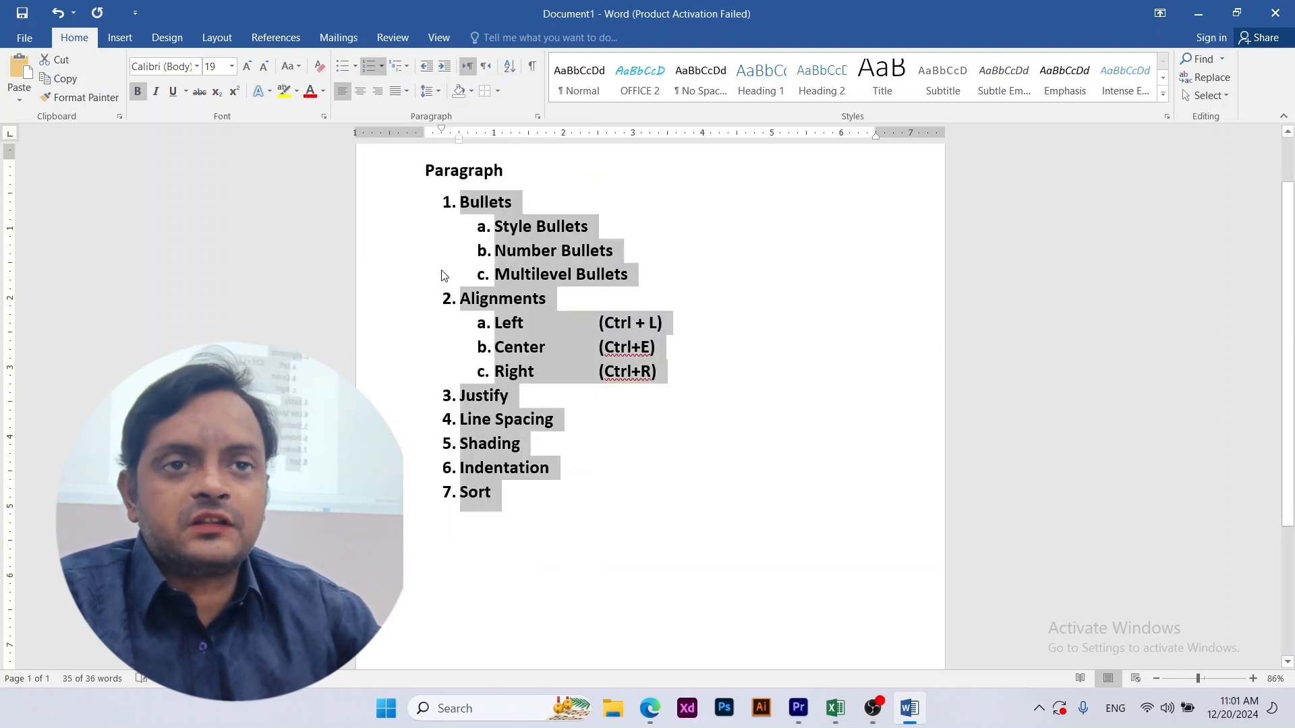
pyautogui.click(381, 66)
pyautogui.click(468, 361)
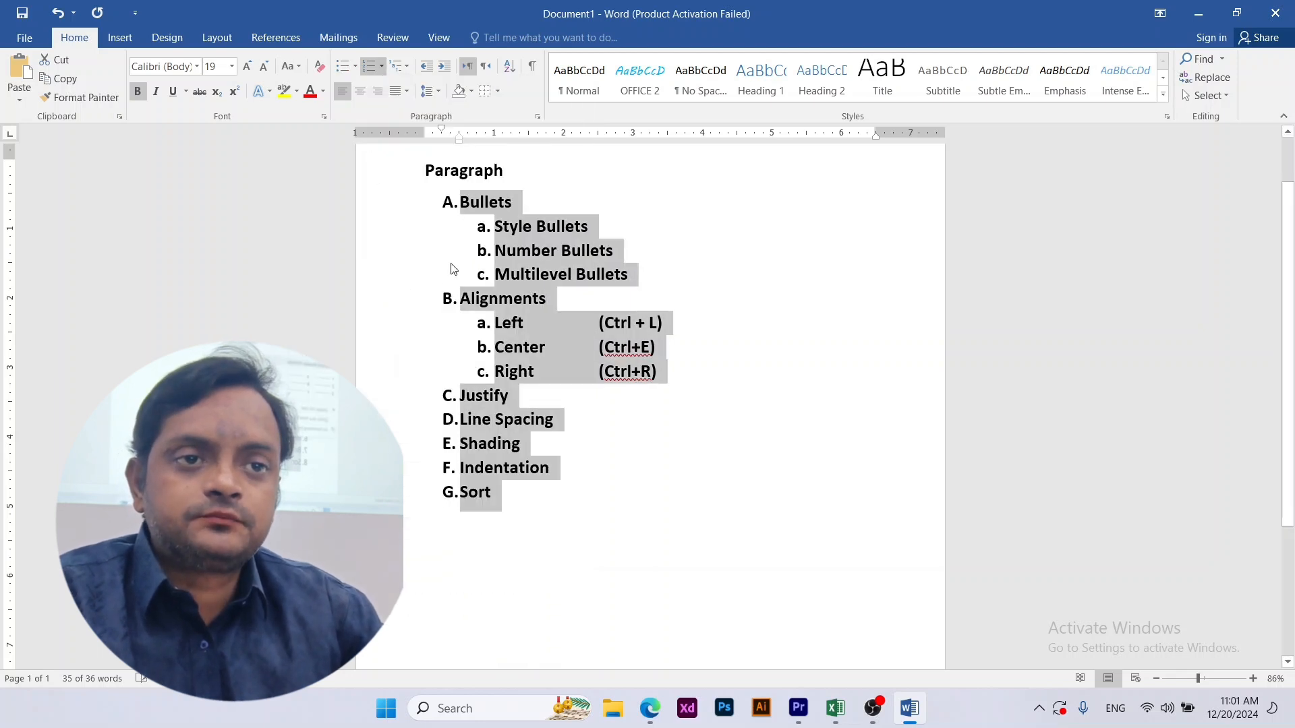
pyautogui.click(381, 66)
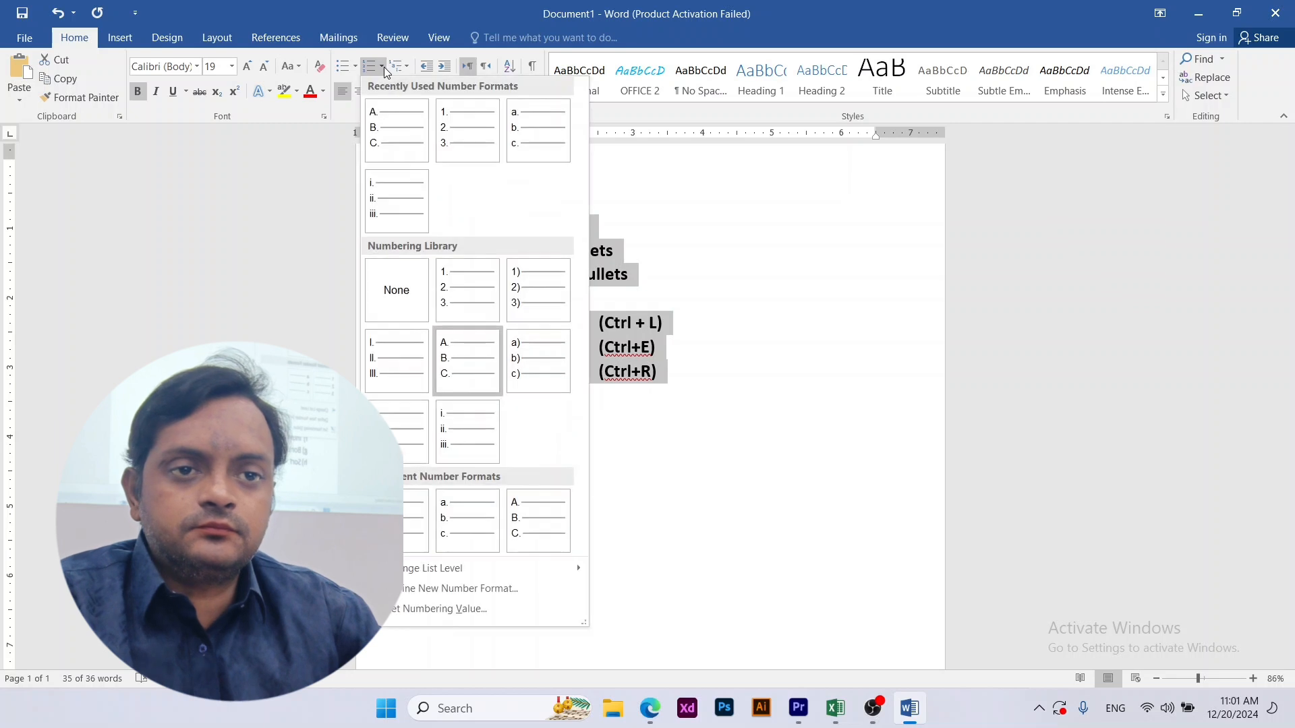
pyautogui.click(443, 443)
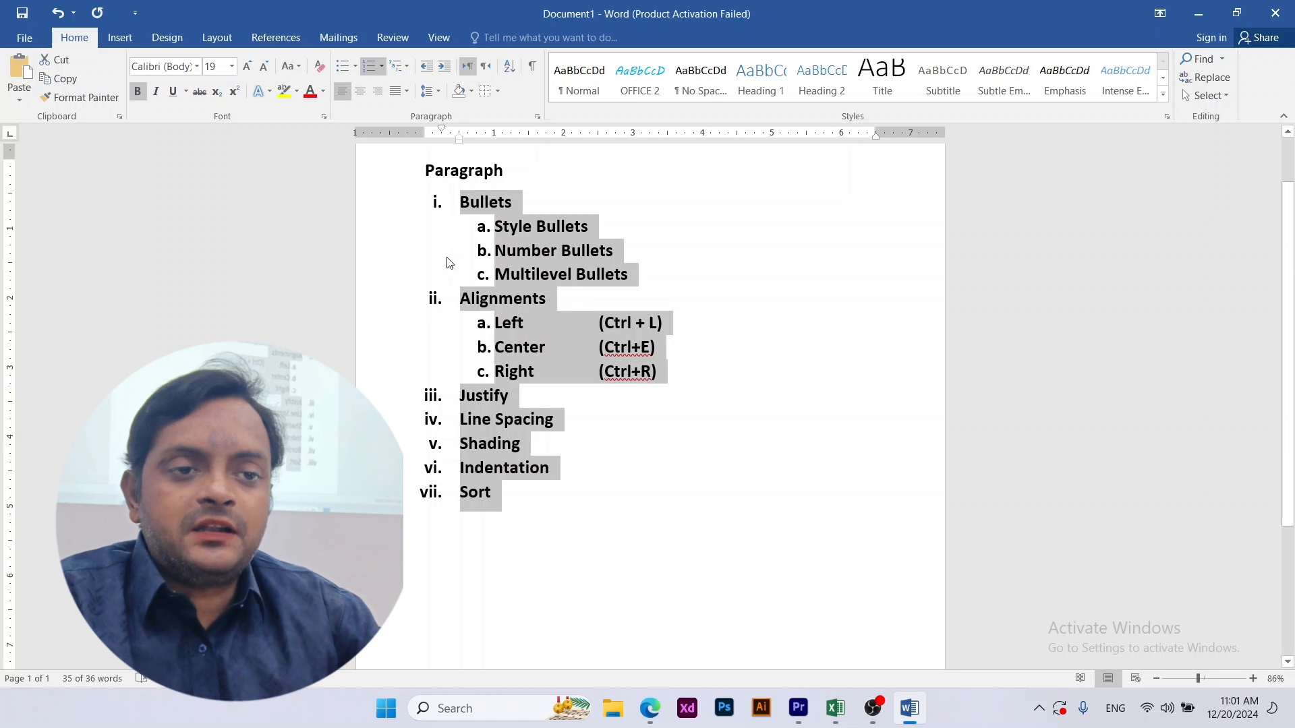
# Look through the multilevel list styles without choosing one, and number the list's main items 1. 2. 3
pyautogui.click(393, 76)
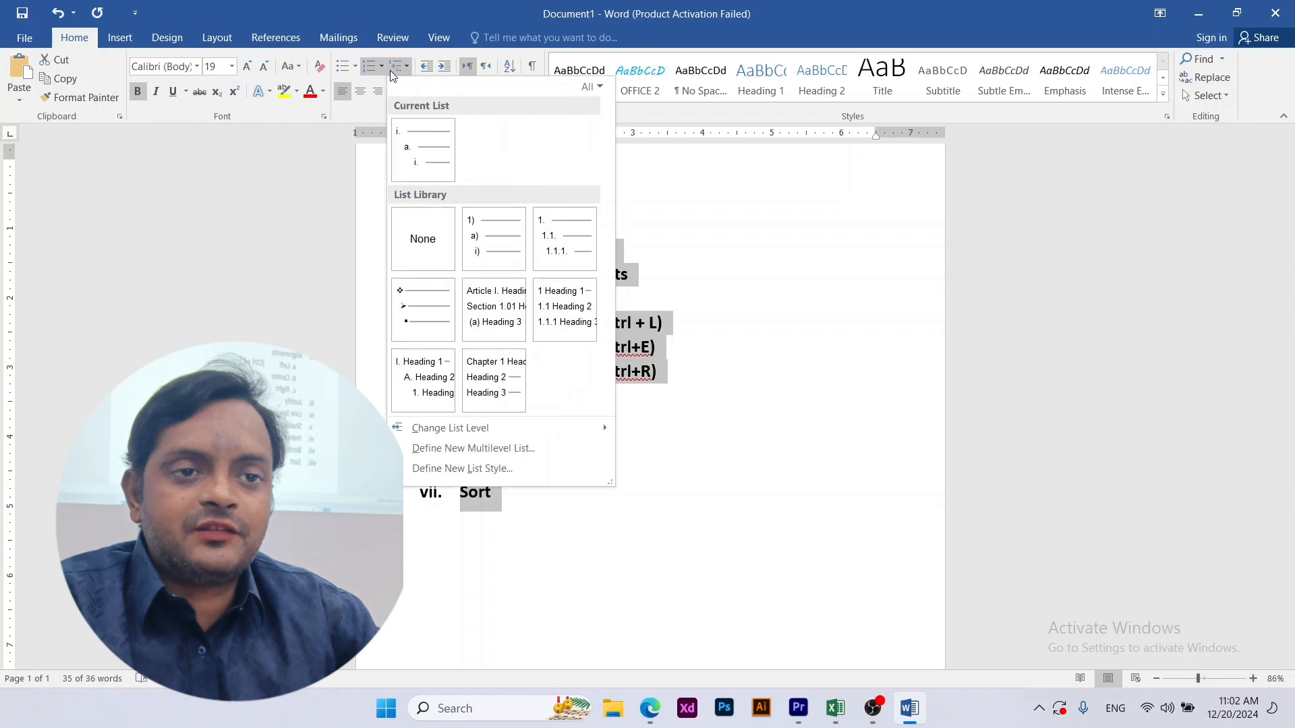
pyautogui.click(393, 75)
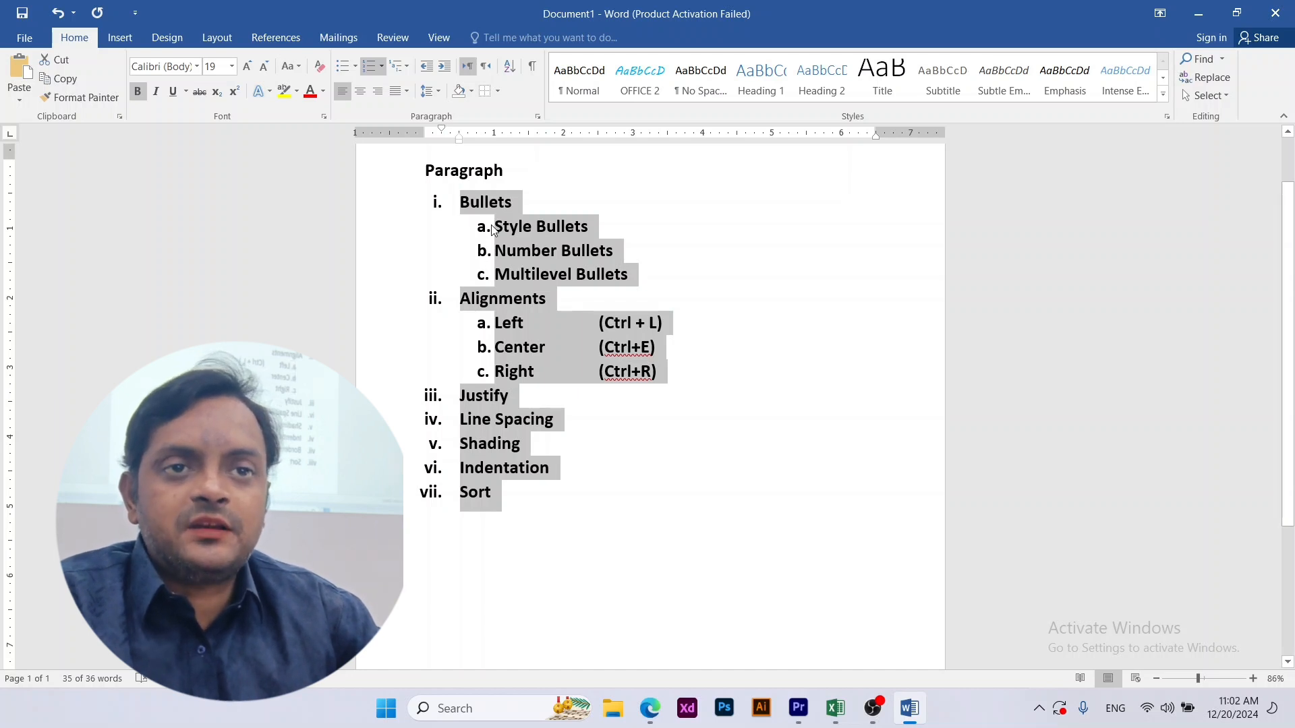
pyautogui.click(382, 65)
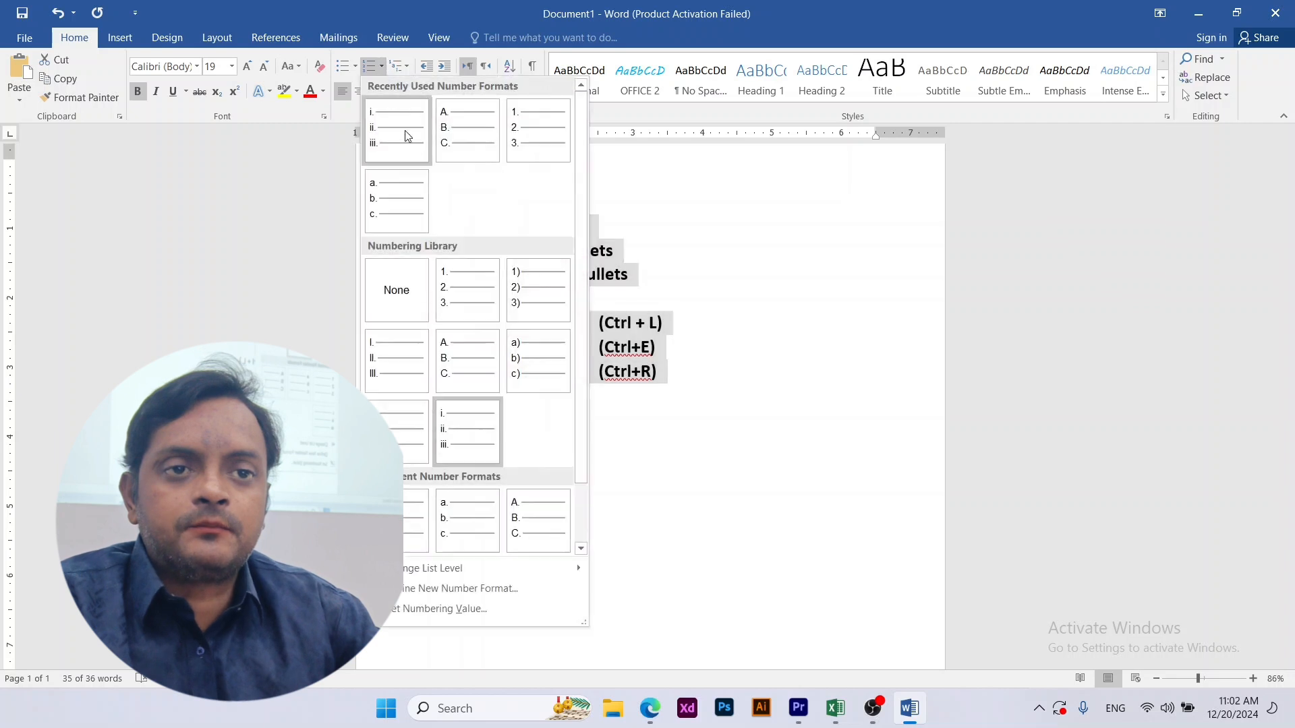
pyautogui.click(467, 288)
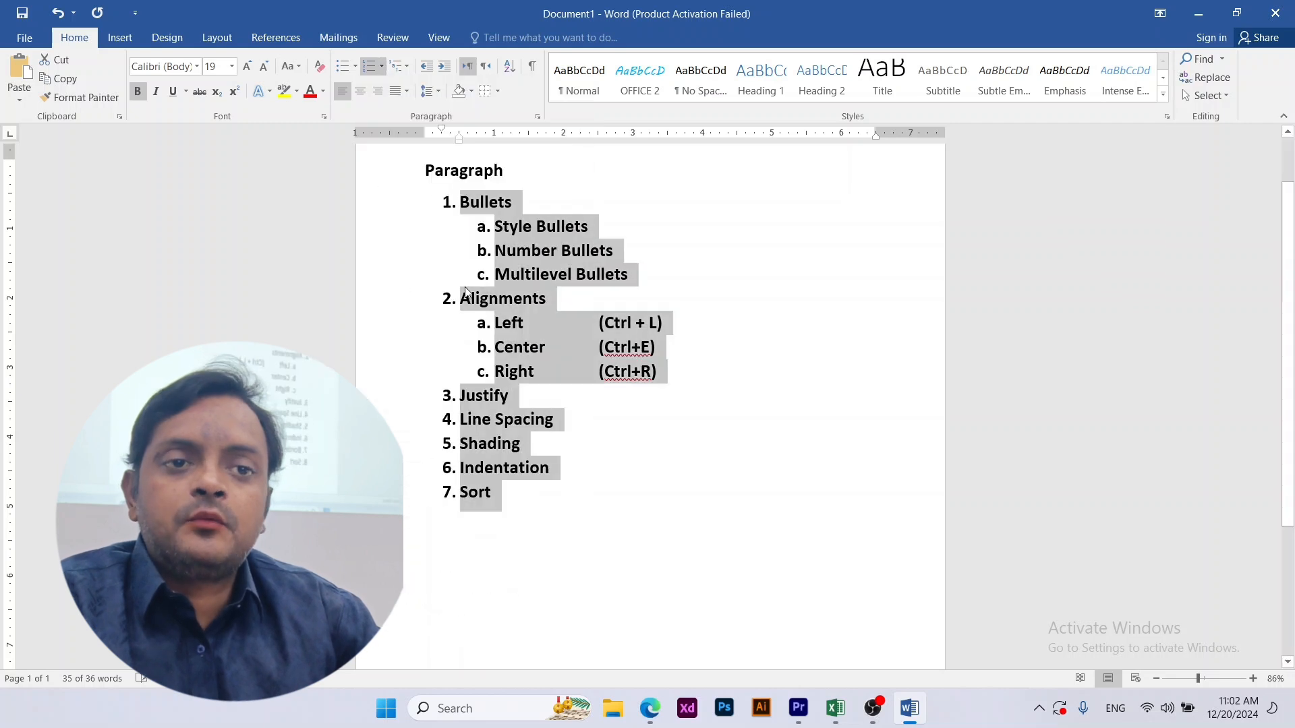
# Apply the 1. / 1.1. / 1.1.1. multilevel list style to the list under Paragraph
pyautogui.click(480, 241)
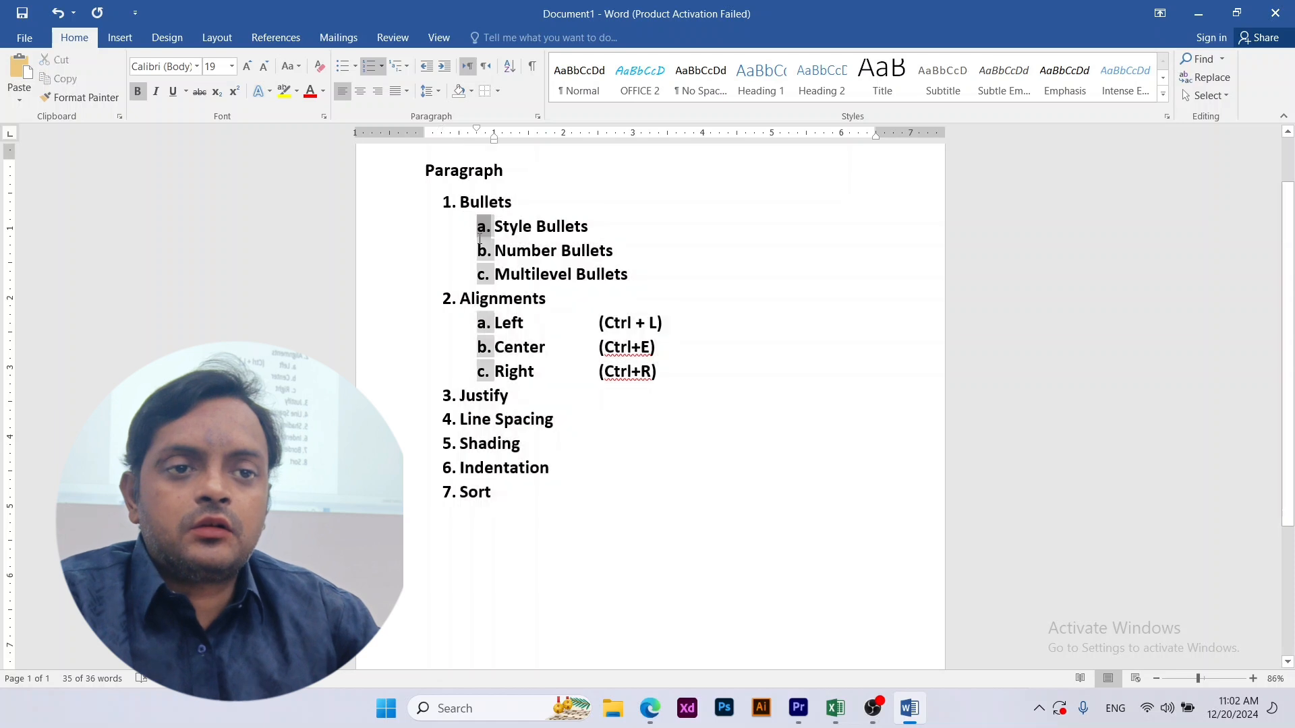
pyautogui.click(525, 254)
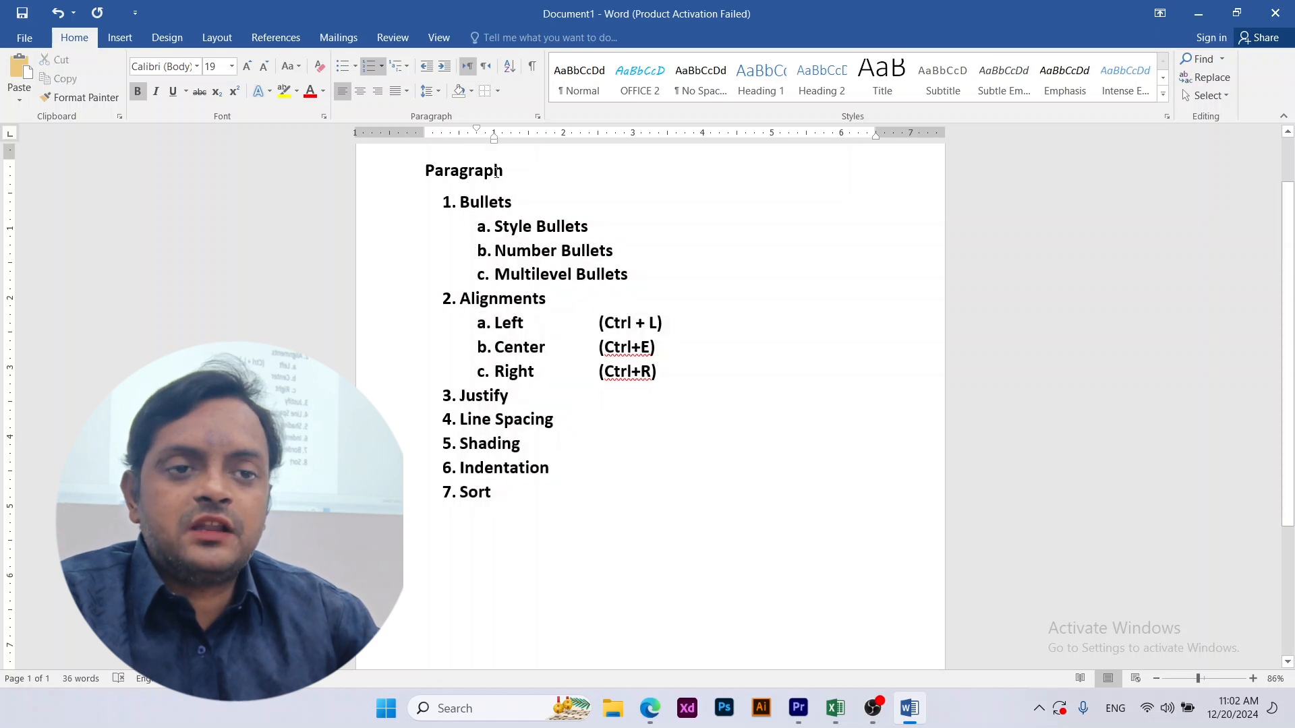
pyautogui.click(407, 66)
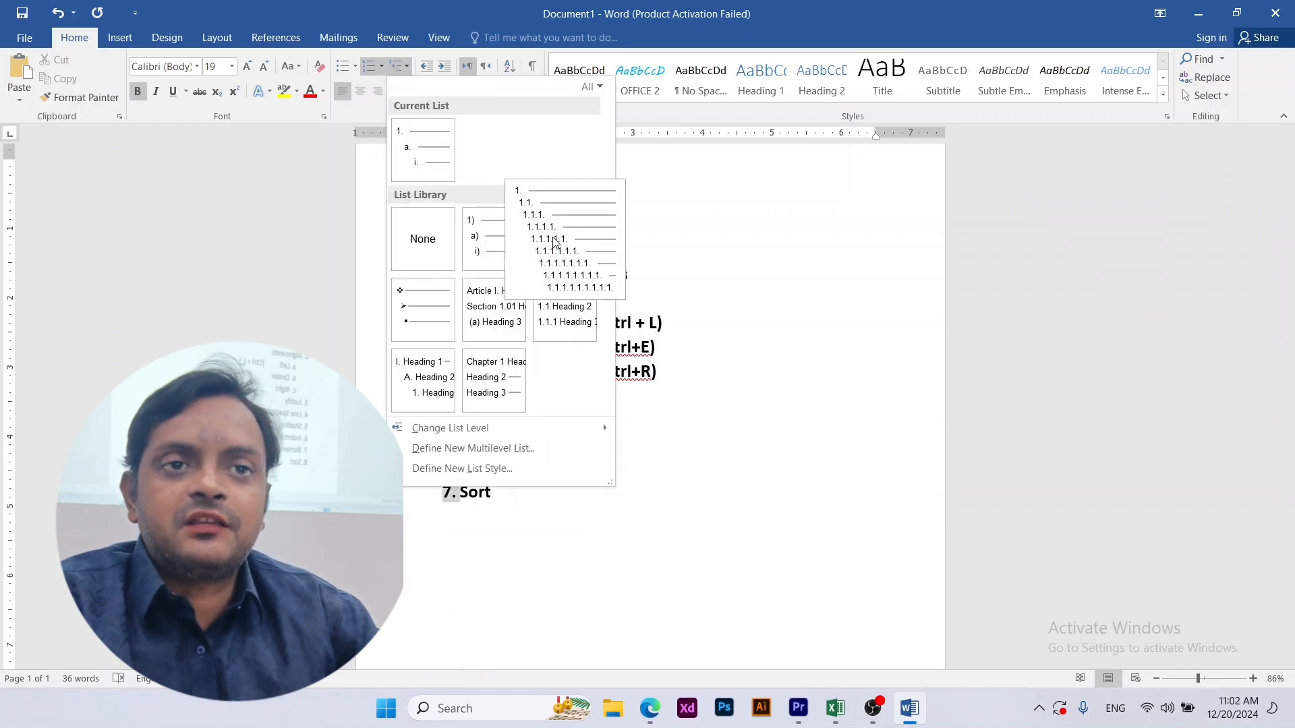
pyautogui.click(554, 243)
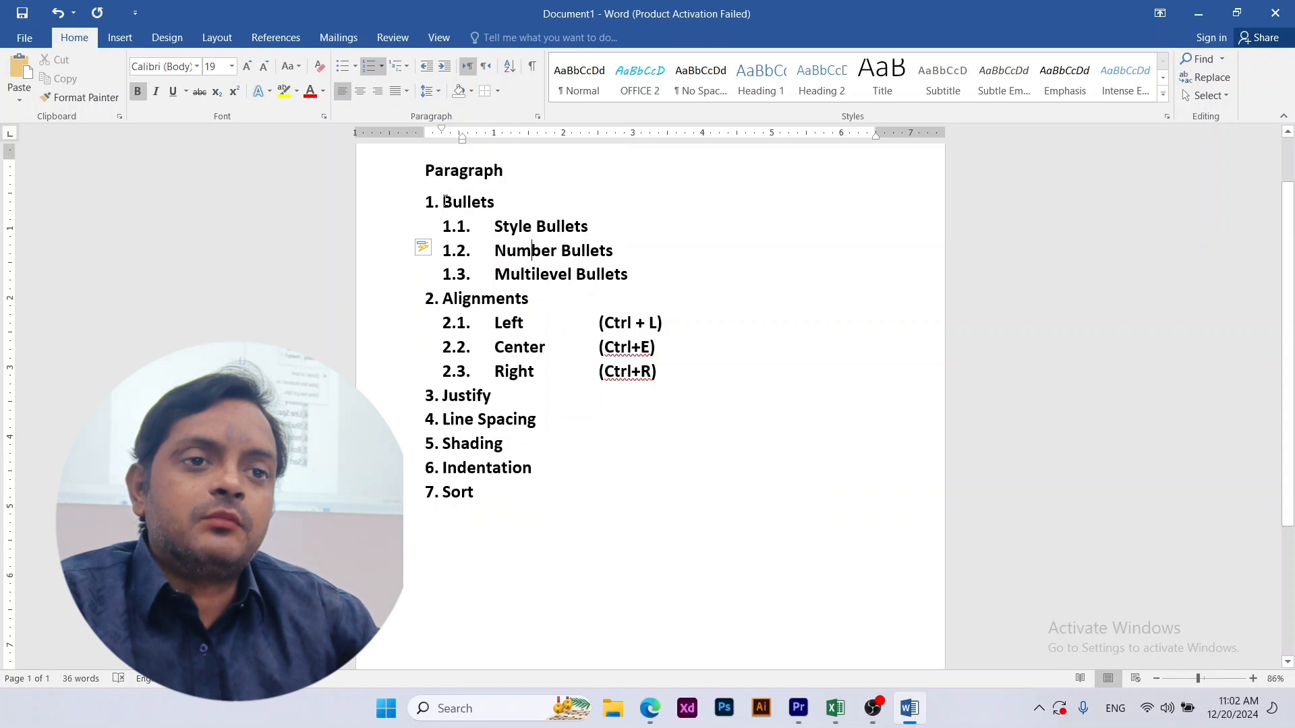
pyautogui.click(399, 64)
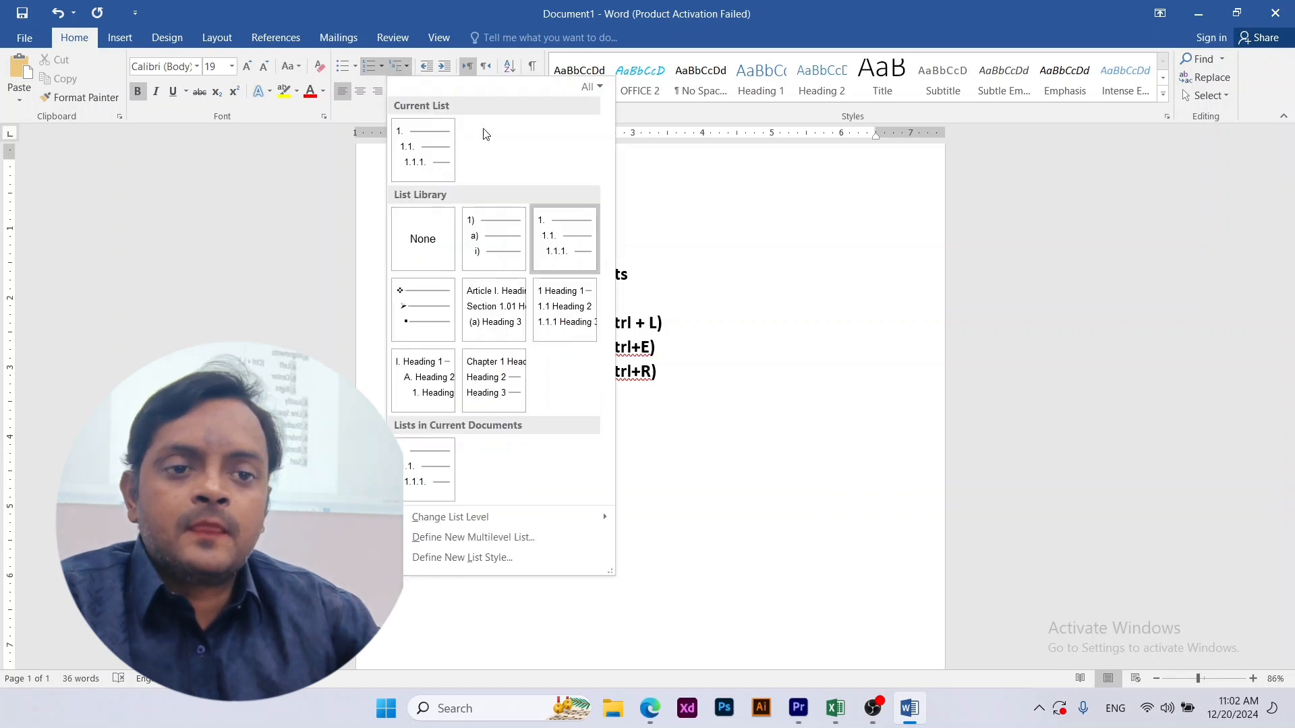
pyautogui.moveTo(557, 254)
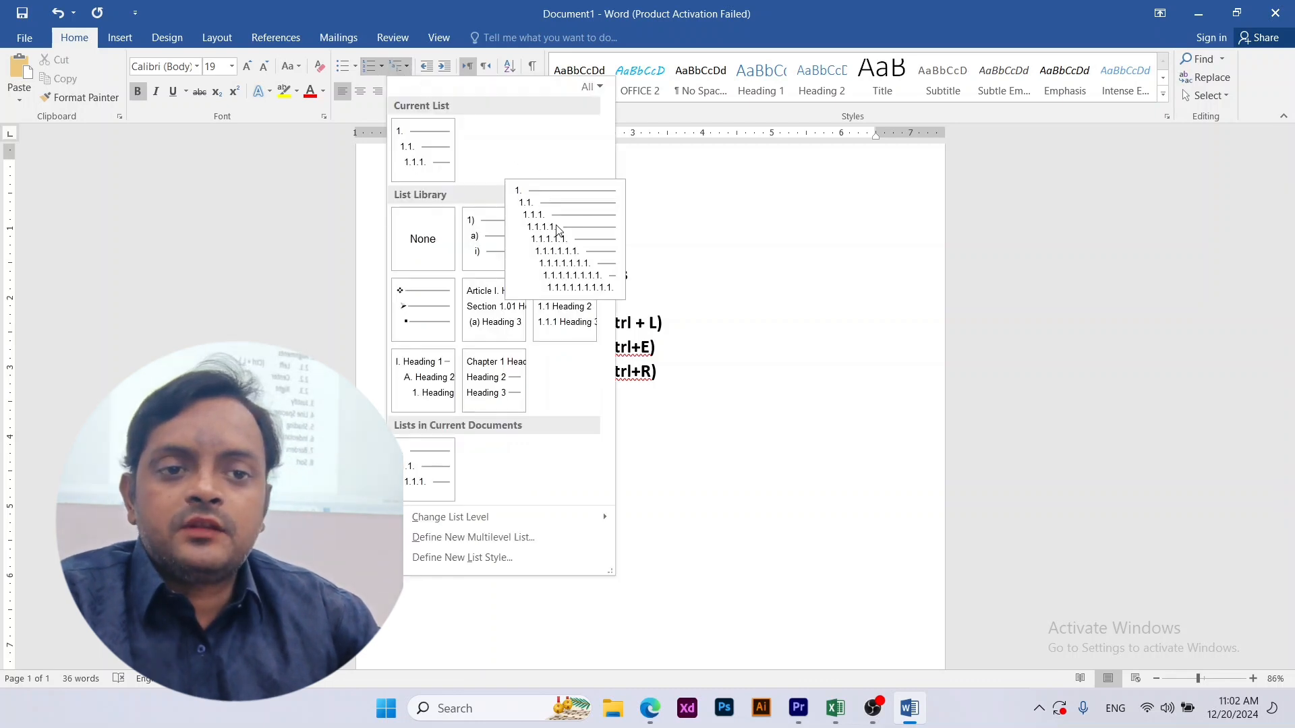
pyautogui.click(631, 340)
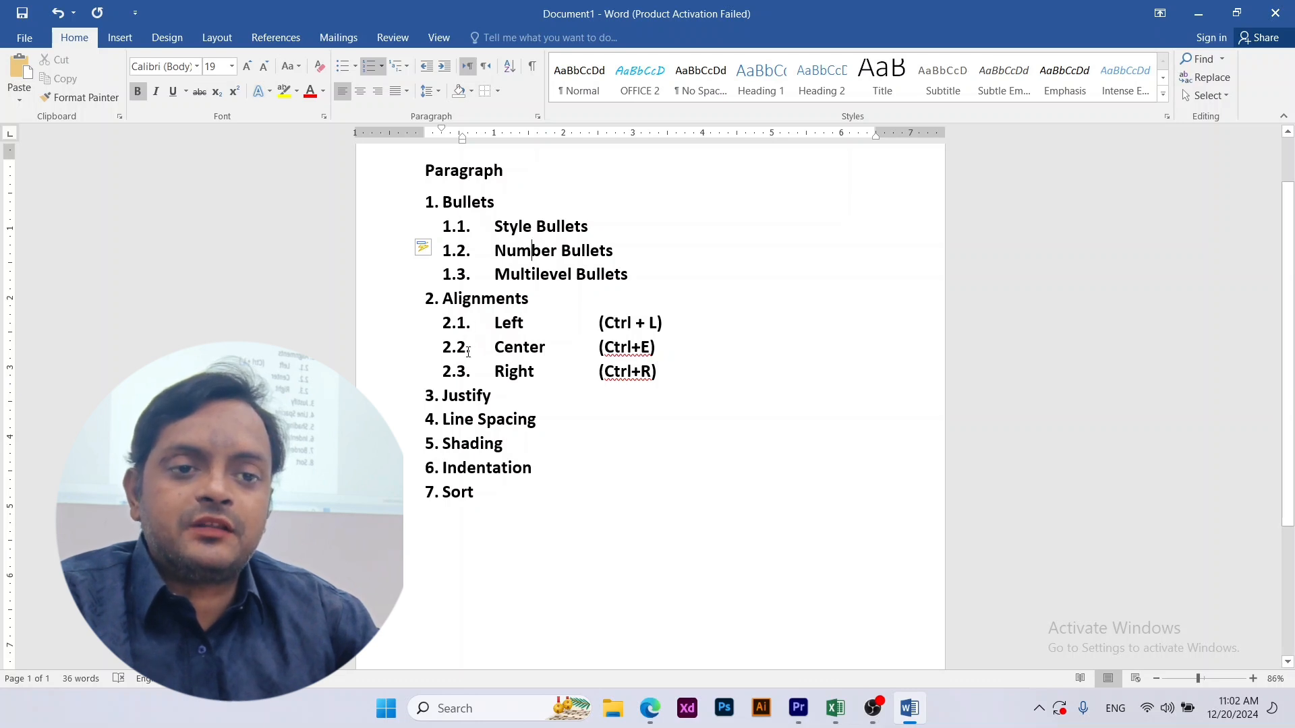
pyautogui.click(484, 495)
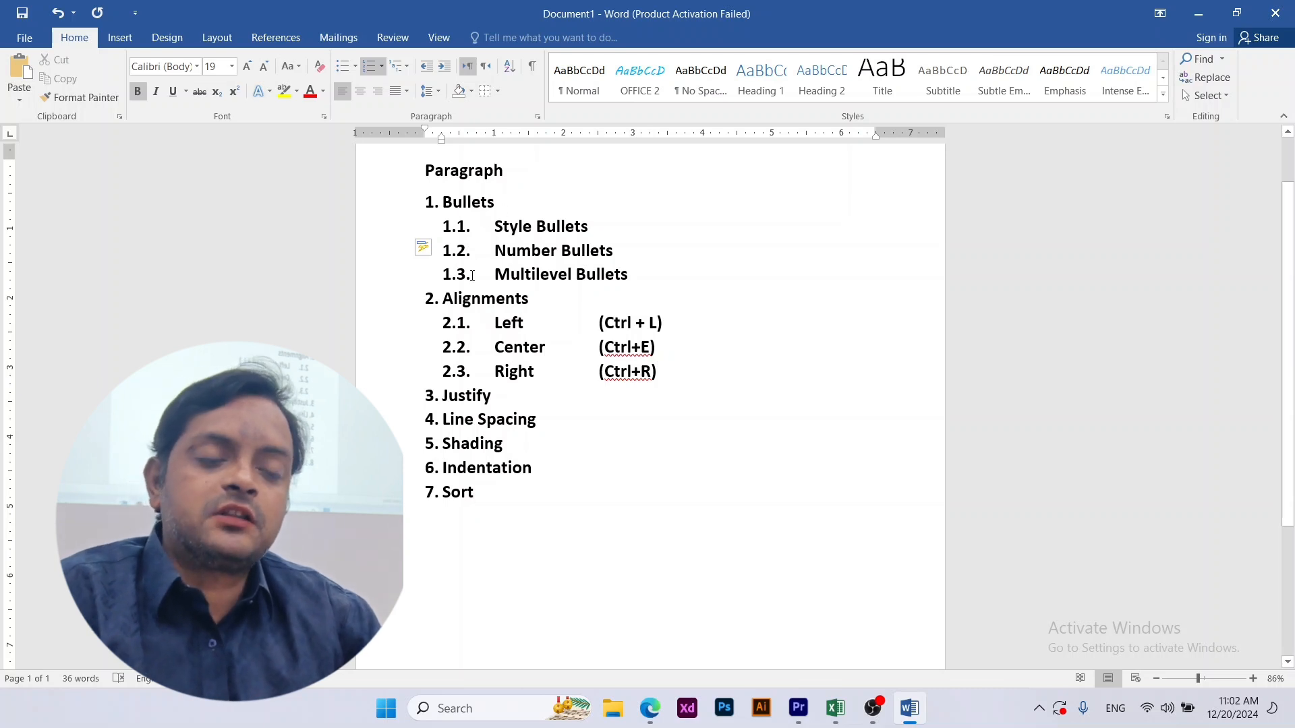
# Increase the Paragraph heading's font size to 29
pyautogui.scroll(1, 472, 269)
pyautogui.moveTo(506, 205); pyautogui.dragTo(419, 202)
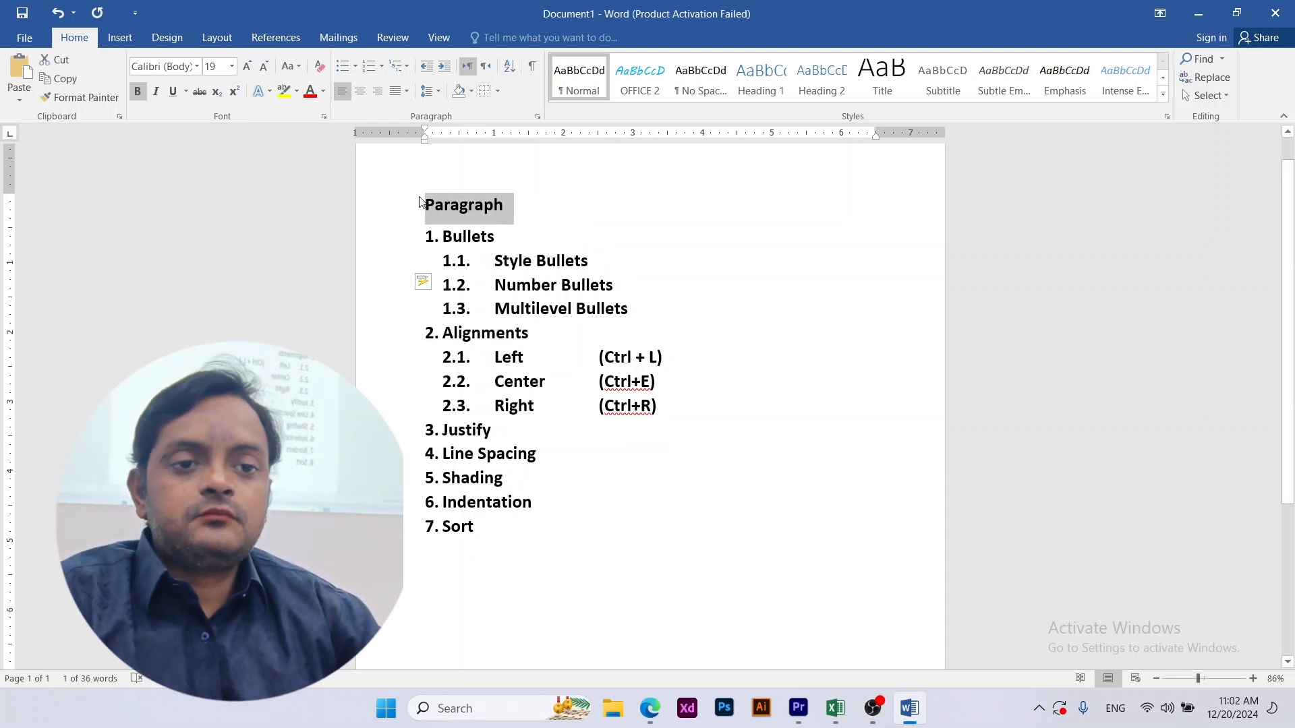
pyautogui.hotkey('ctrl', ']')
pyautogui.hotkey('ctrl', ']')
pyautogui.hotkey('ctrl', ']')
pyautogui.hotkey('ctrl', ']')
pyautogui.hotkey('ctrl', ']')
pyautogui.hotkey('ctrl', ']')
pyautogui.hotkey('ctrl', ']')
pyautogui.hotkey('ctrl', ']')
pyautogui.hotkey('ctrl', ']')
pyautogui.hotkey('ctrl', ']')
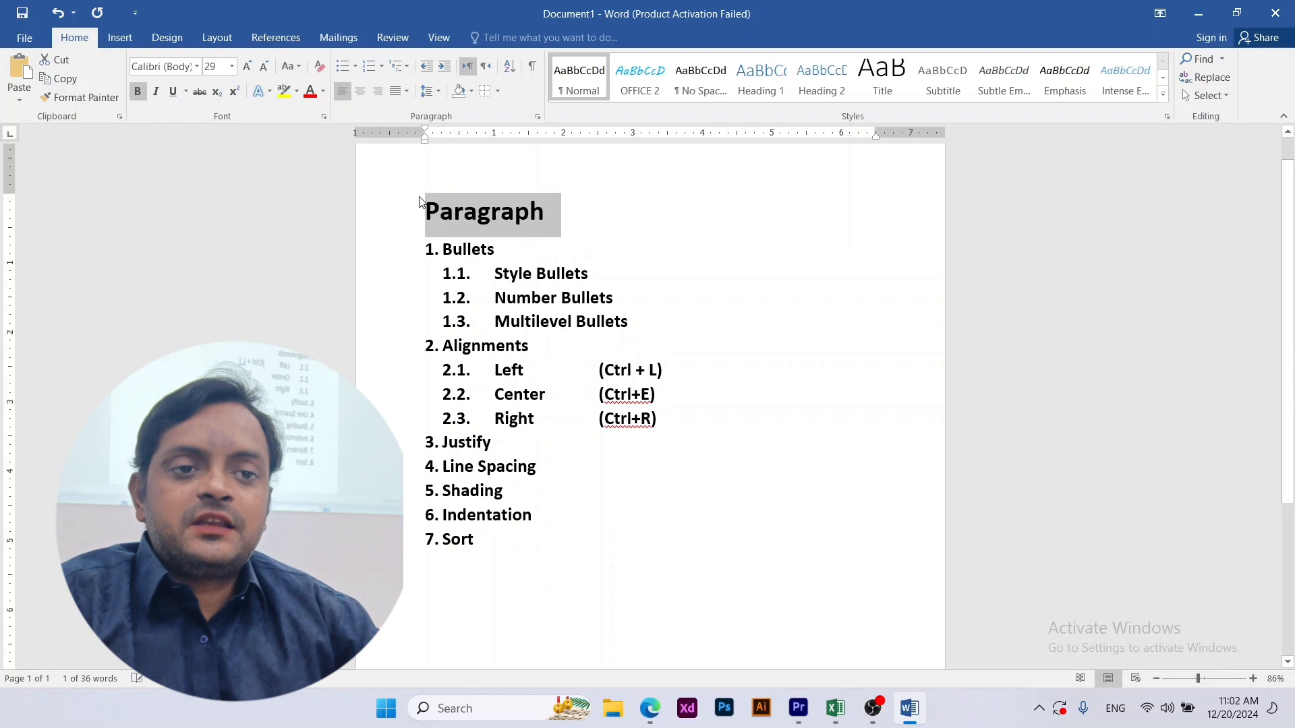
# Select the Paragraph heading and switch it repeatedly between left, center and right alignment
pyautogui.click(500, 217)
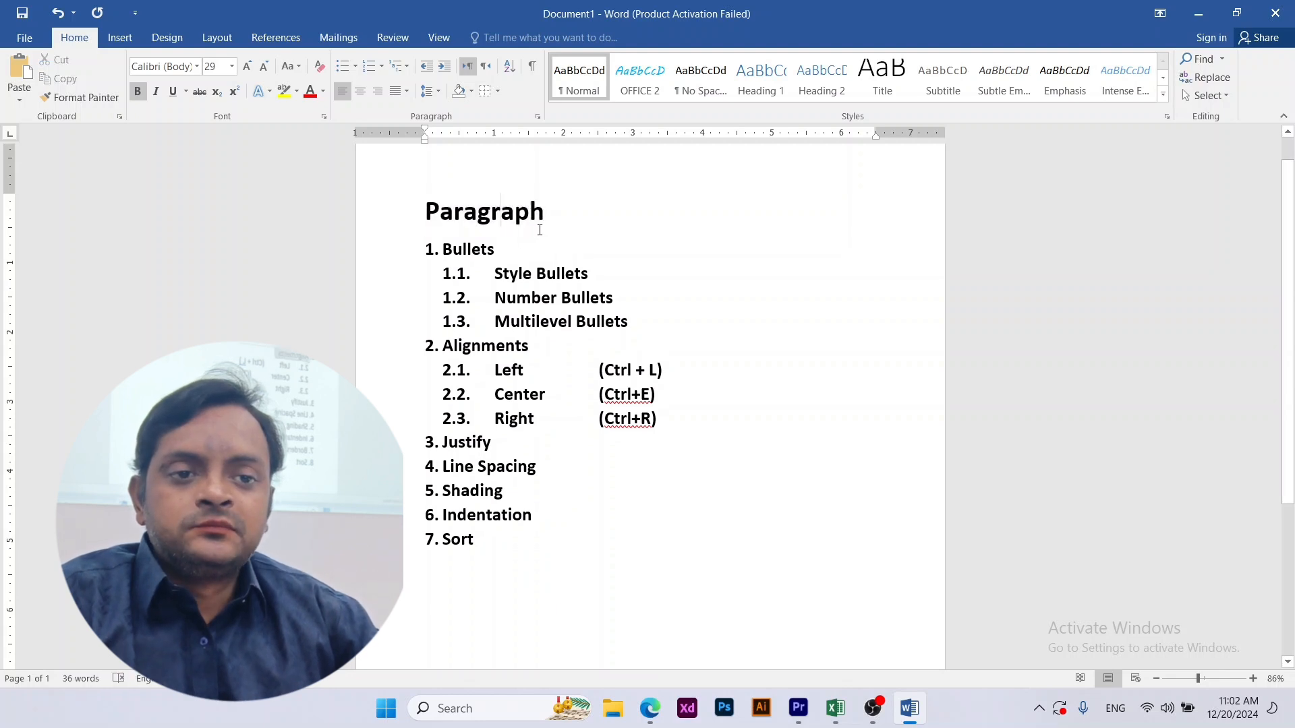
pyautogui.tripleClick(503, 217)
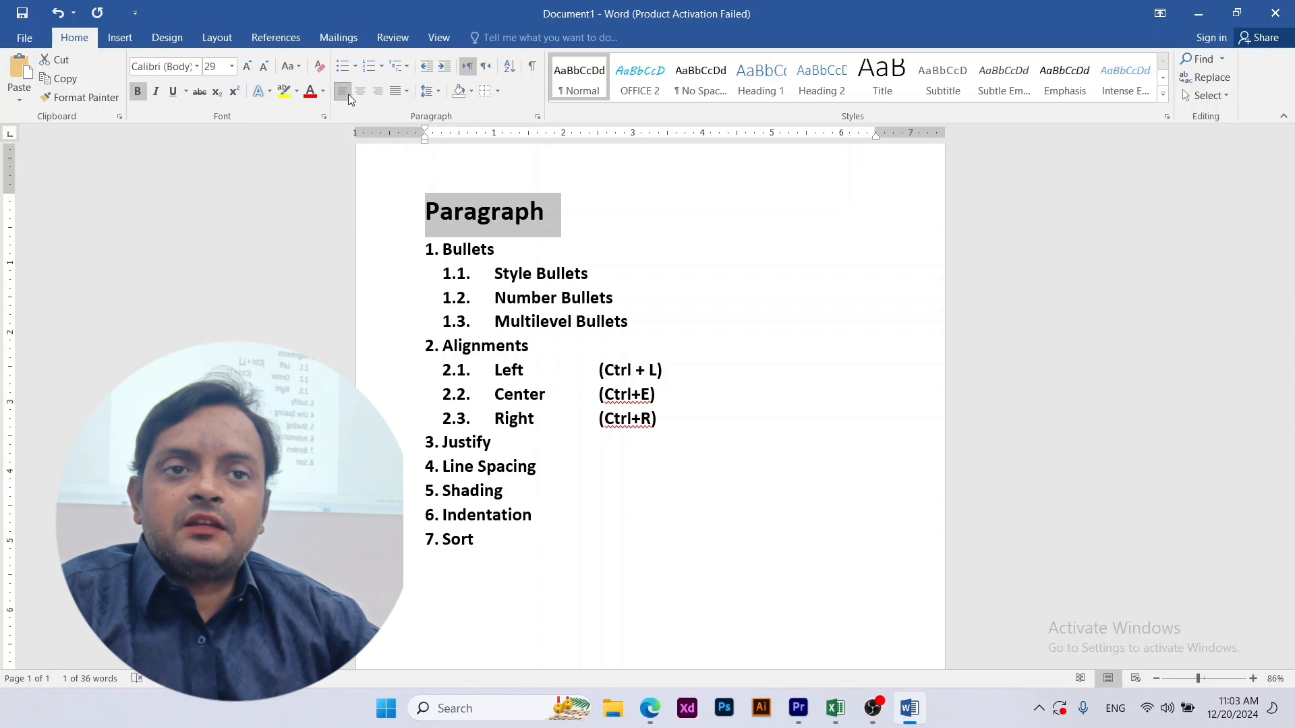
pyautogui.click(359, 98)
pyautogui.click(374, 95)
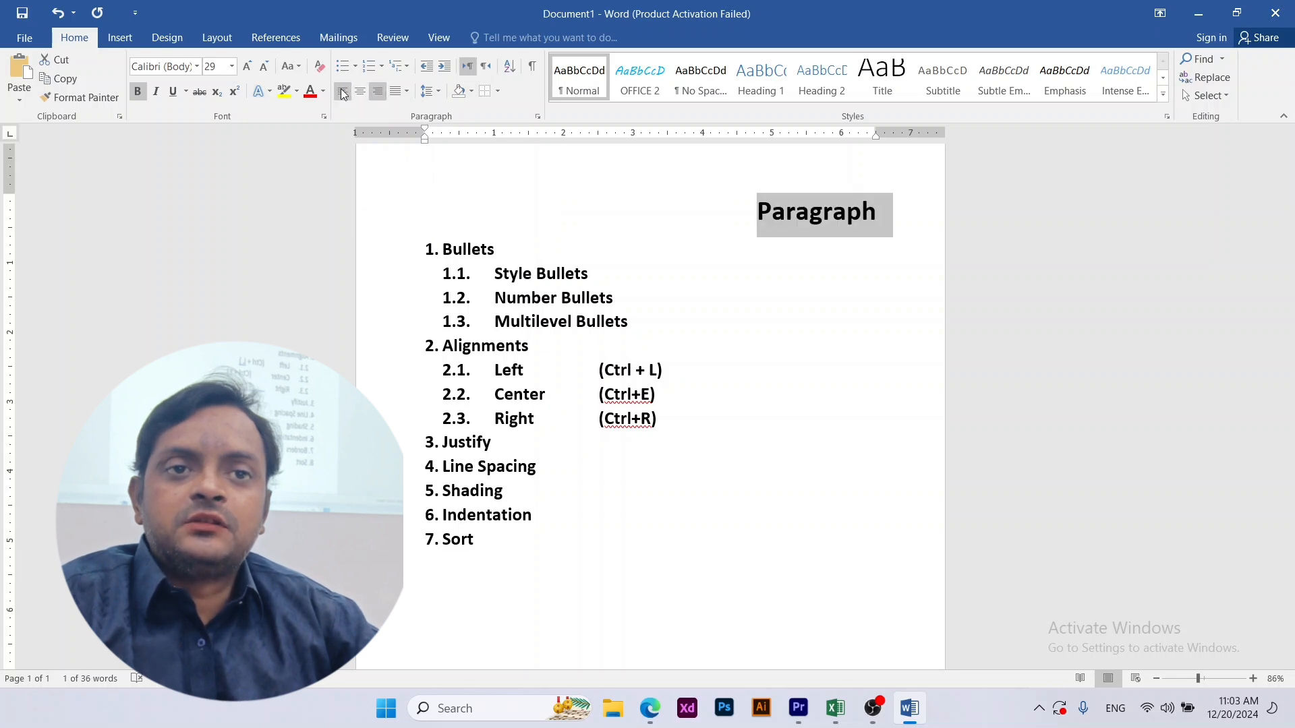
pyautogui.click(343, 92)
pyautogui.click(364, 95)
pyautogui.click(378, 93)
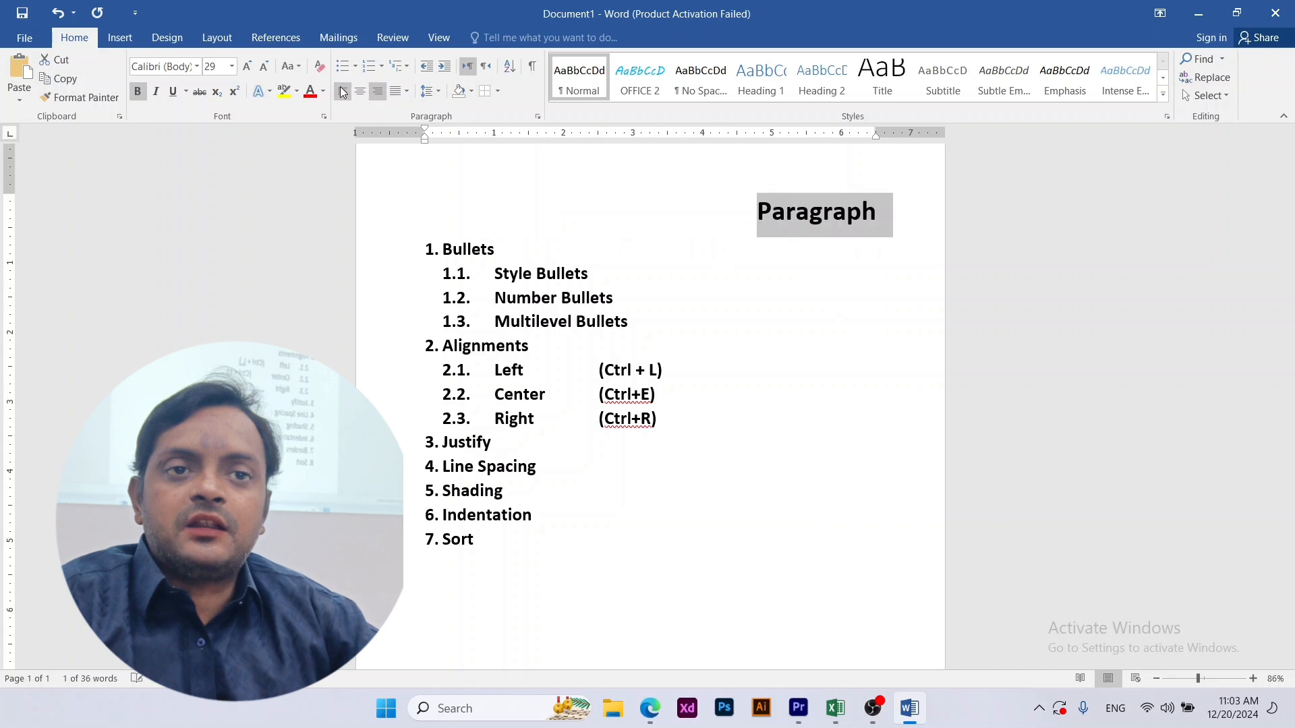
pyautogui.click(343, 91)
pyautogui.click(360, 94)
pyautogui.click(377, 93)
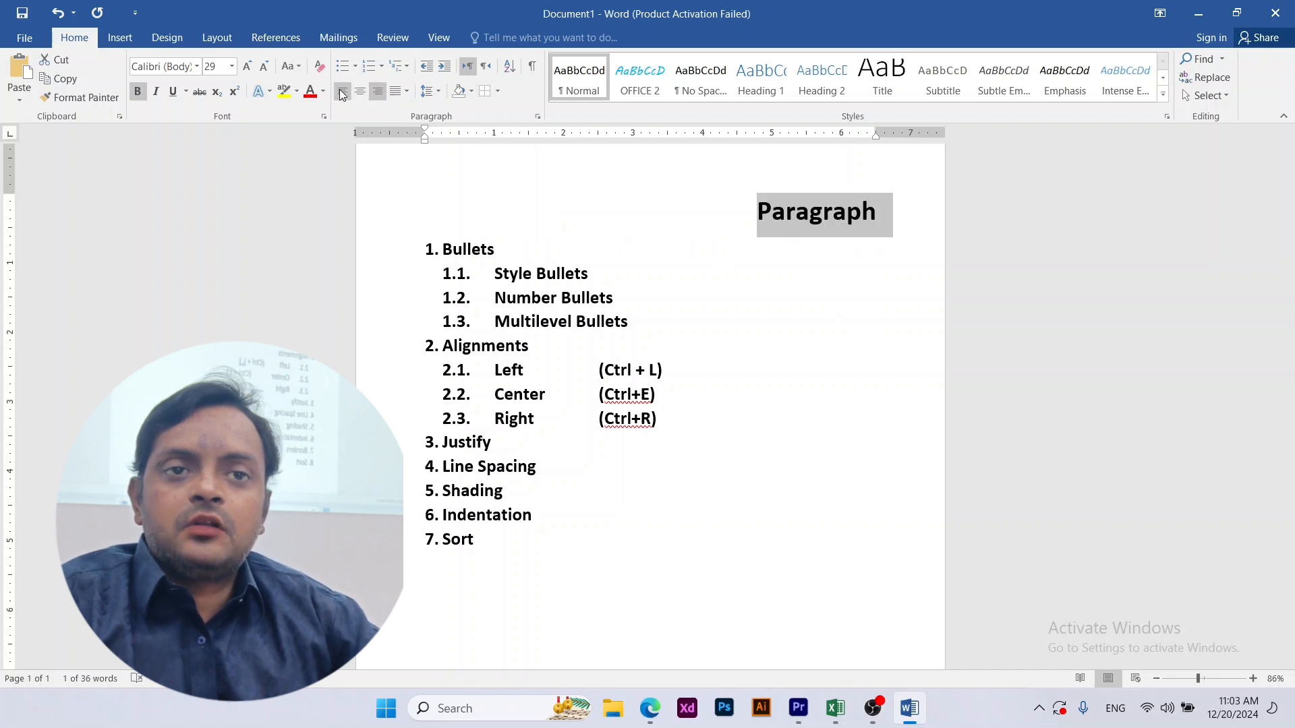
pyautogui.click(342, 91)
pyautogui.click(357, 94)
pyautogui.click(378, 93)
# Align the Paragraph heading left, center and right in turn, leaving it right-aligned
pyautogui.click(343, 92)
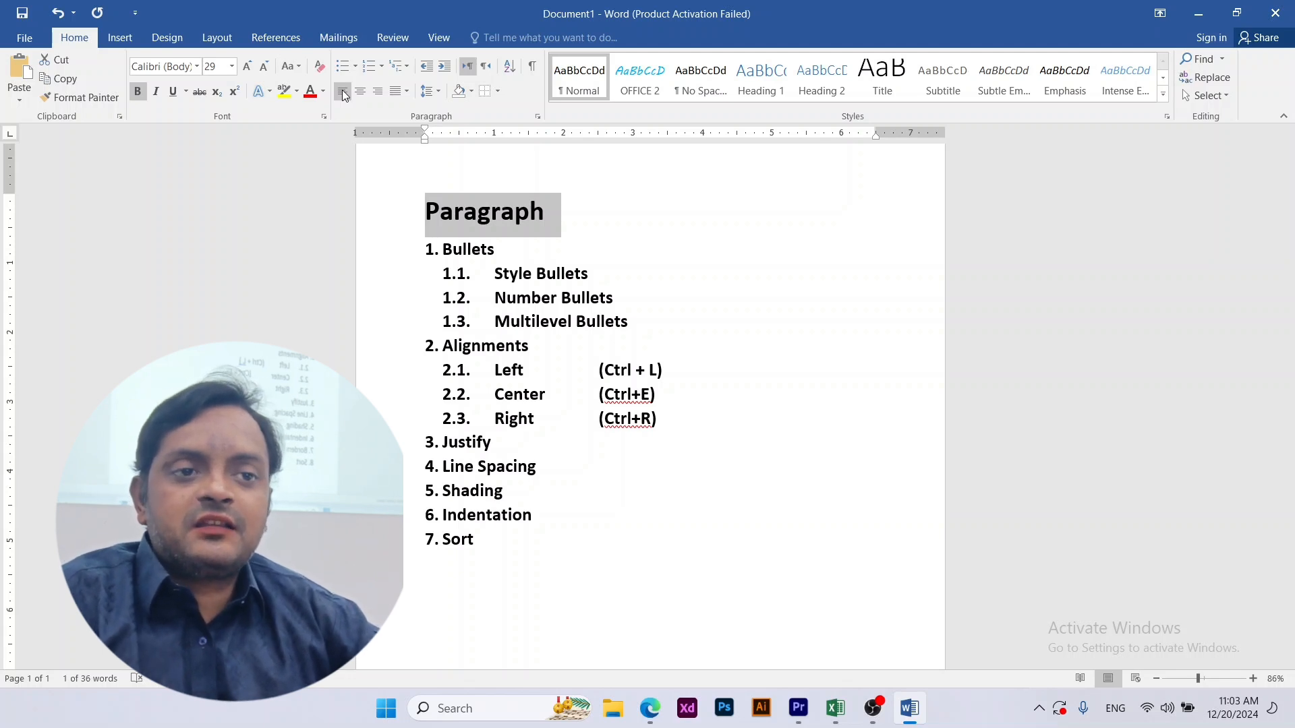
pyautogui.hotkey('ctrl', 'e')
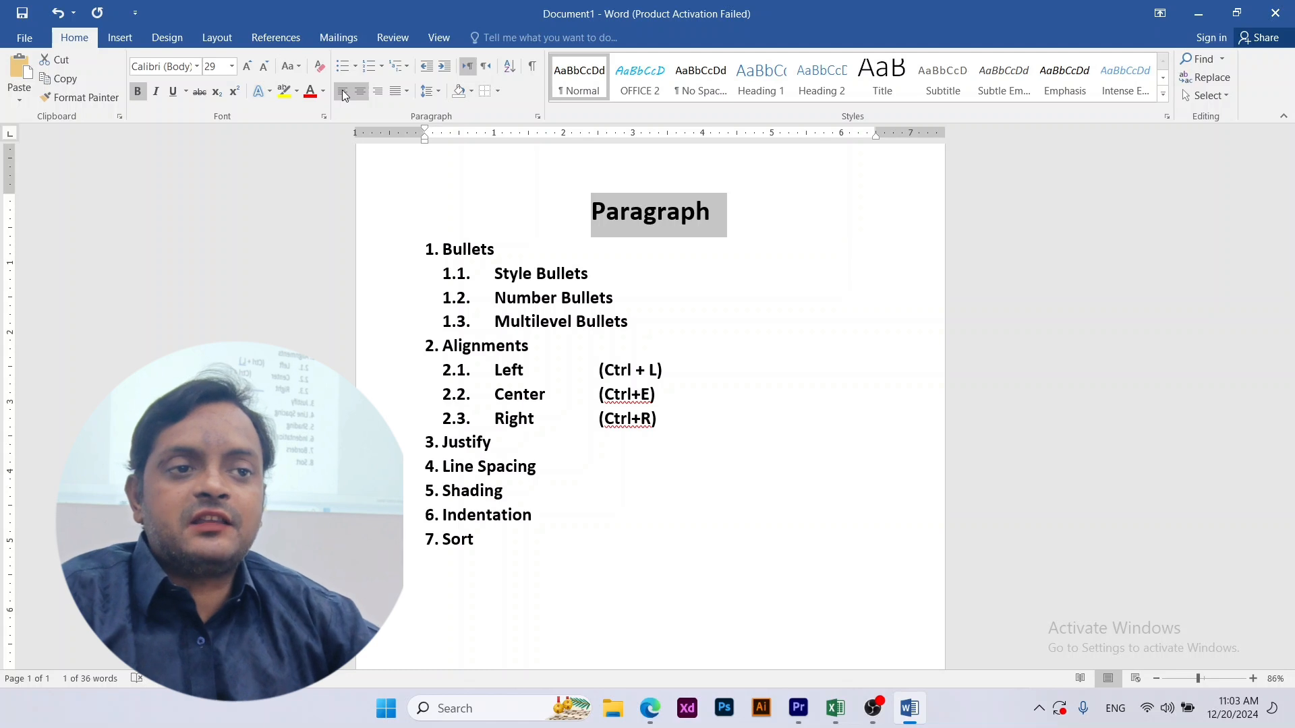
pyautogui.hotkey('ctrl', 'r')
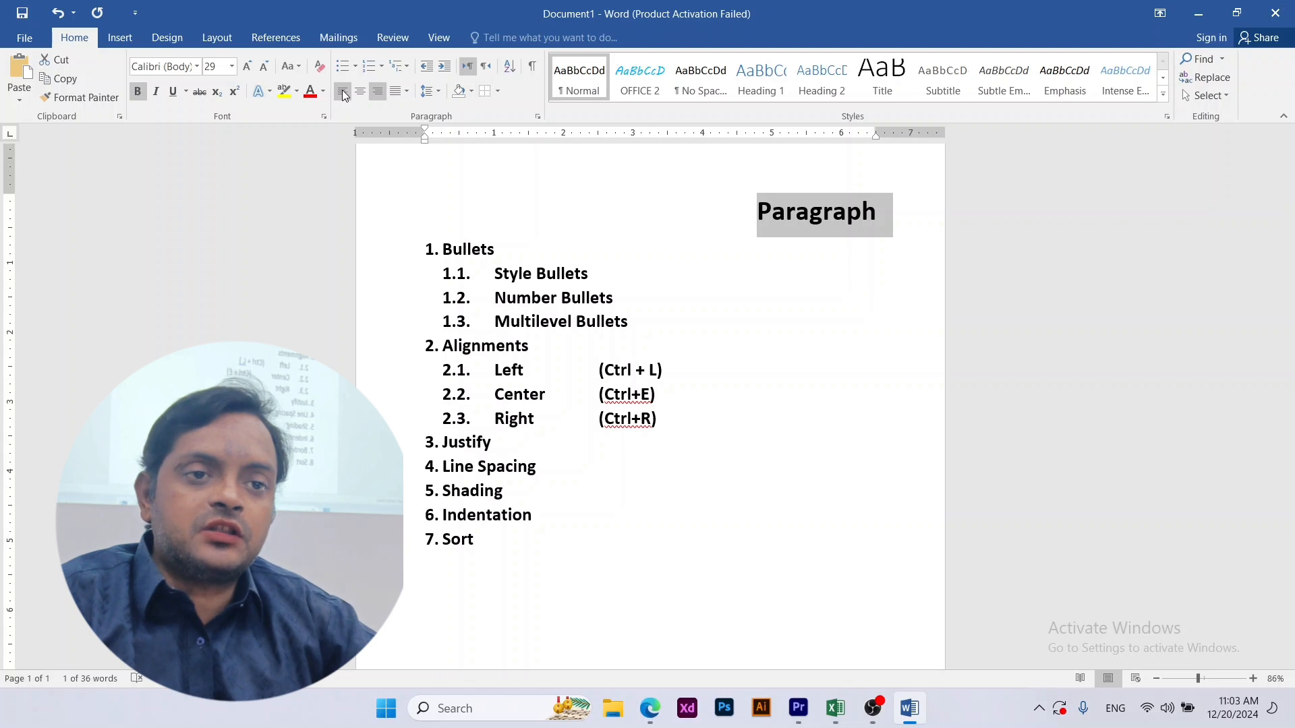
# Left-align the Paragraph heading and reduce the font size of the whole document by 9 points
pyautogui.click(343, 93)
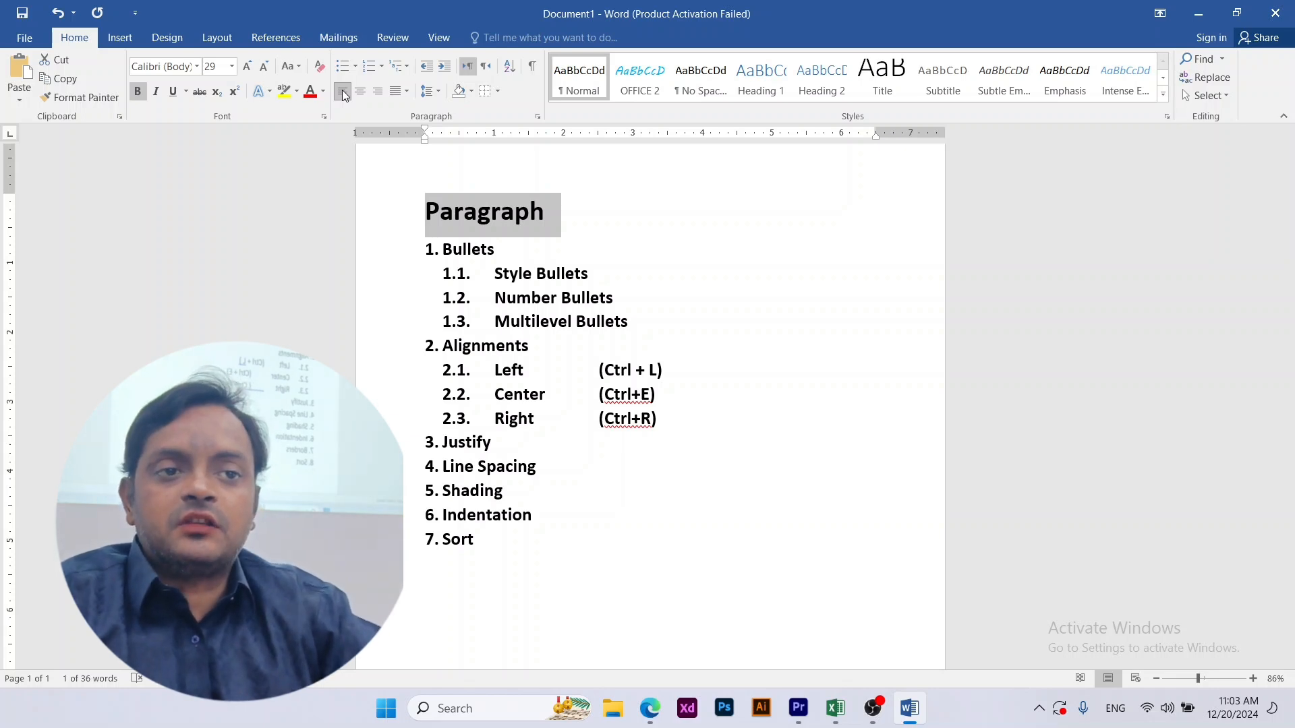
pyautogui.hotkey('ctrl', 'a')
pyautogui.hotkey('ctrl', '[')
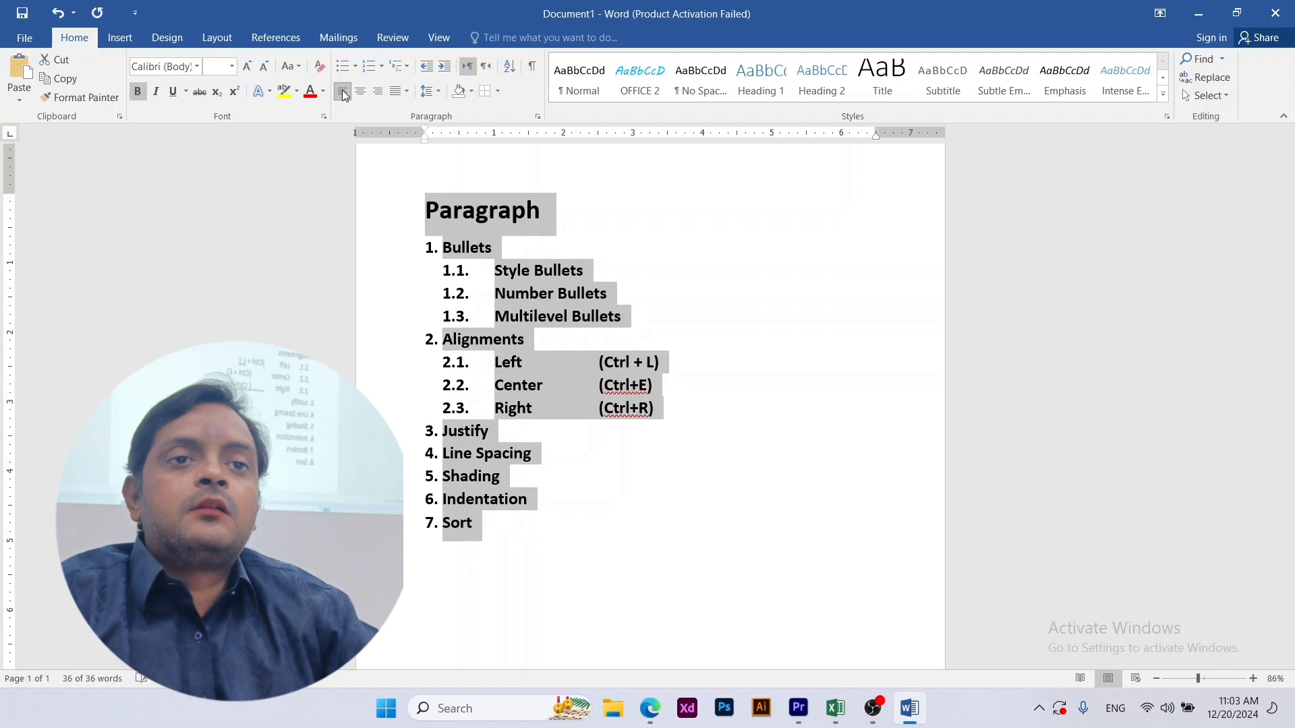
pyautogui.hotkey('ctrl', '[')
pyautogui.hotkey('ctrl', '[')
pyautogui.hotkey('ctrl', '[')
pyautogui.hotkey('ctrl', '[')
pyautogui.hotkey('ctrl', '[')
pyautogui.hotkey('ctrl', '[')
pyautogui.hotkey('ctrl', '[')
pyautogui.hotkey('ctrl', '[')
# Delete all the document text and try to generate sample text with =rand() on the remaining numbered line
pyautogui.press('Delete')
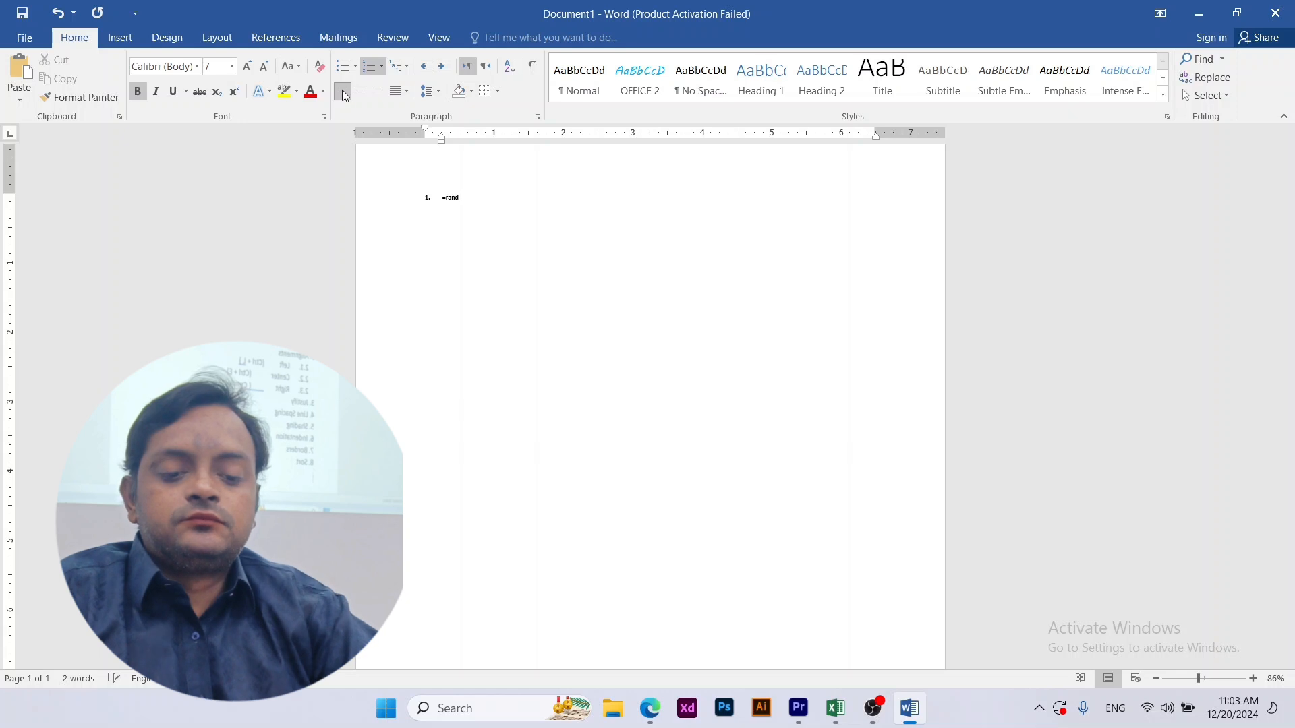
pyautogui.write('=rand()')
pyautogui.press('Return')
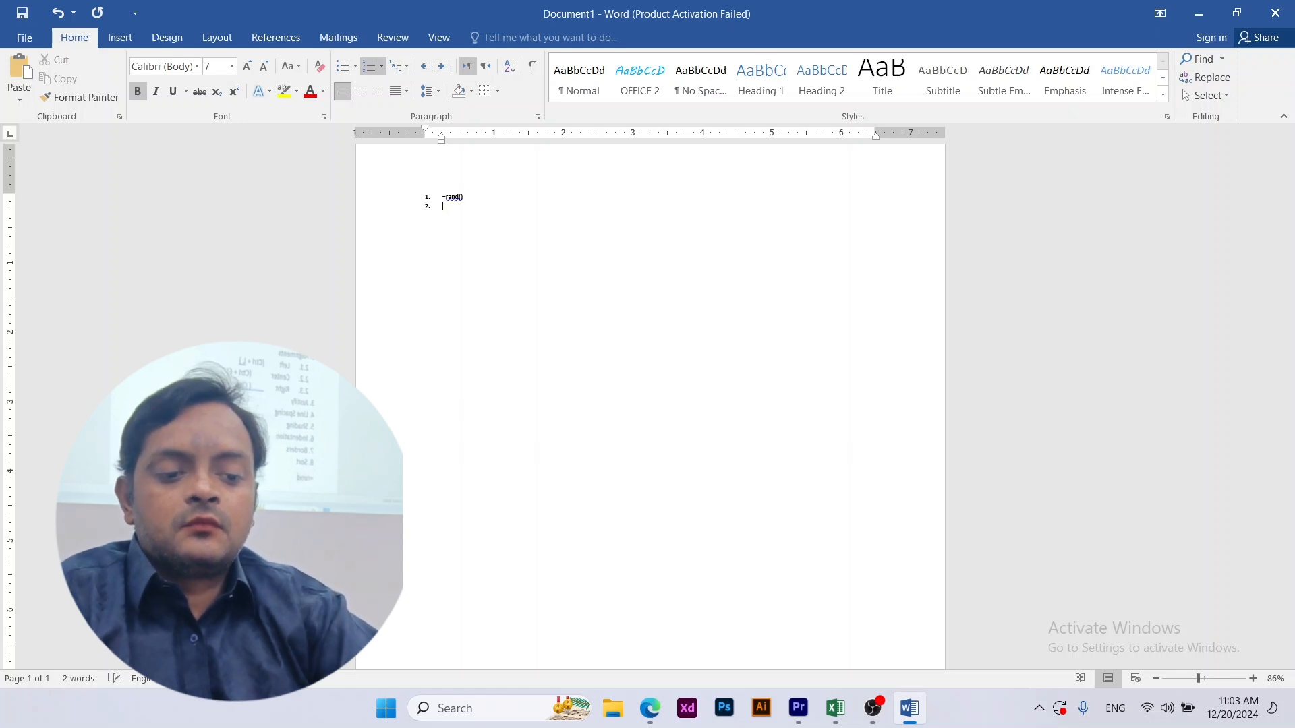
# Erase the =rand() entry and remove the leftover list numbering so the page is blank
pyautogui.press('BackSpace')
pyautogui.press('BackSpace')
pyautogui.press('BackSpace')
pyautogui.press('BackSpace')
pyautogui.press('BackSpace')
pyautogui.press('BackSpace')
pyautogui.press('BackSpace')
pyautogui.press('BackSpace')
pyautogui.press('BackSpace')
pyautogui.press('BackSpace')
pyautogui.press('BackSpace')
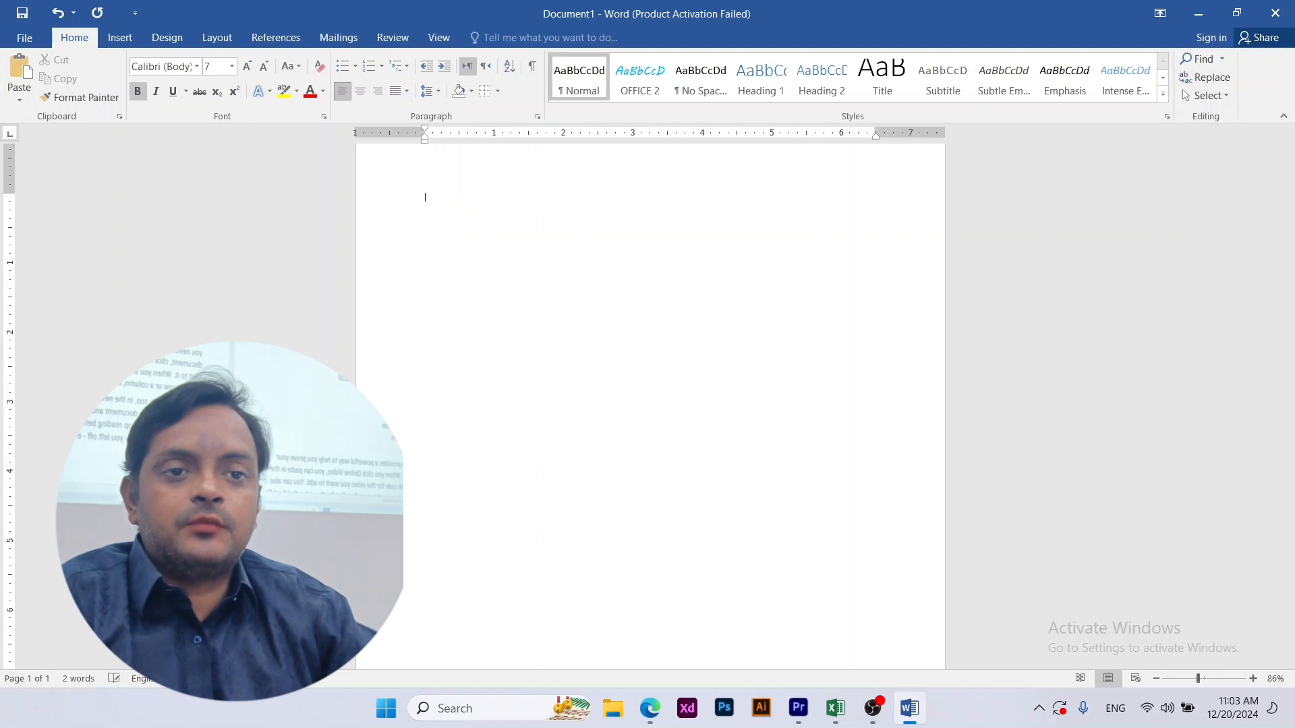
# Generate sample paragraphs on the blank page with =rand()
pyautogui.write('=rand')
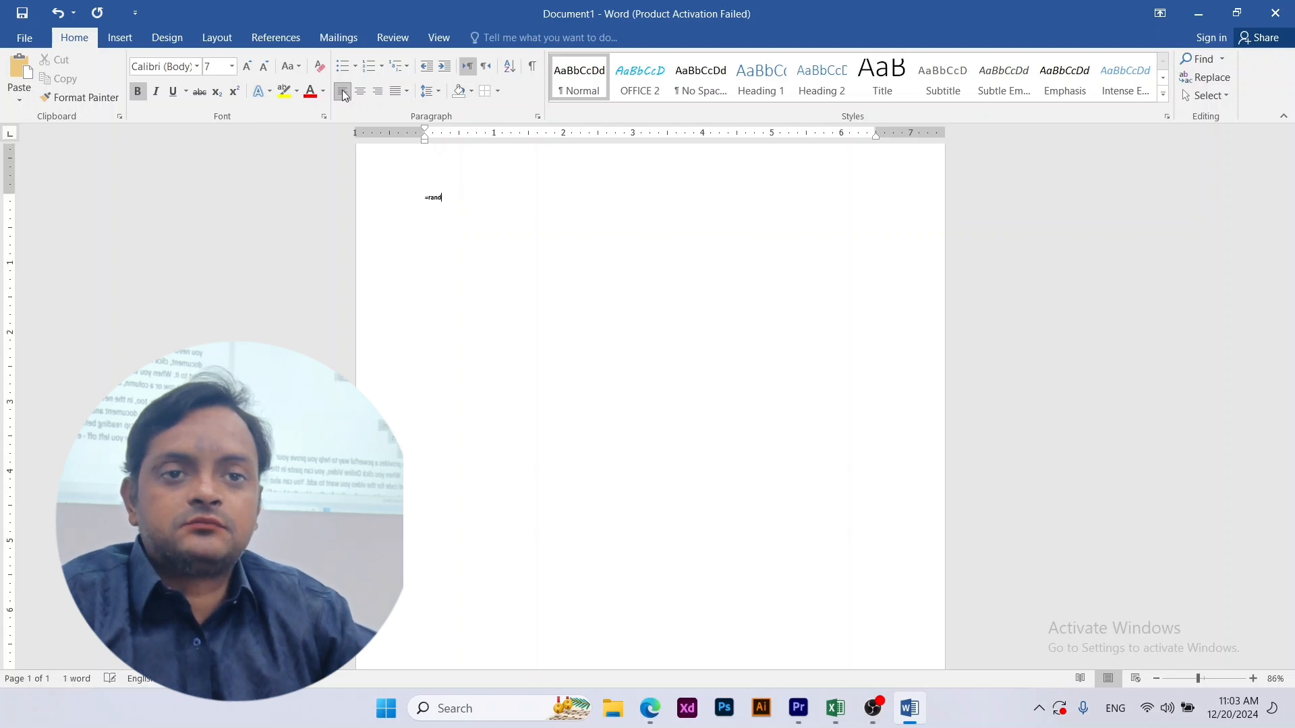
pyautogui.write('()')
pyautogui.press('Return')
# Increase the font size of all the sample paragraphs to 14
pyautogui.hotkey('ctrl', 'a')
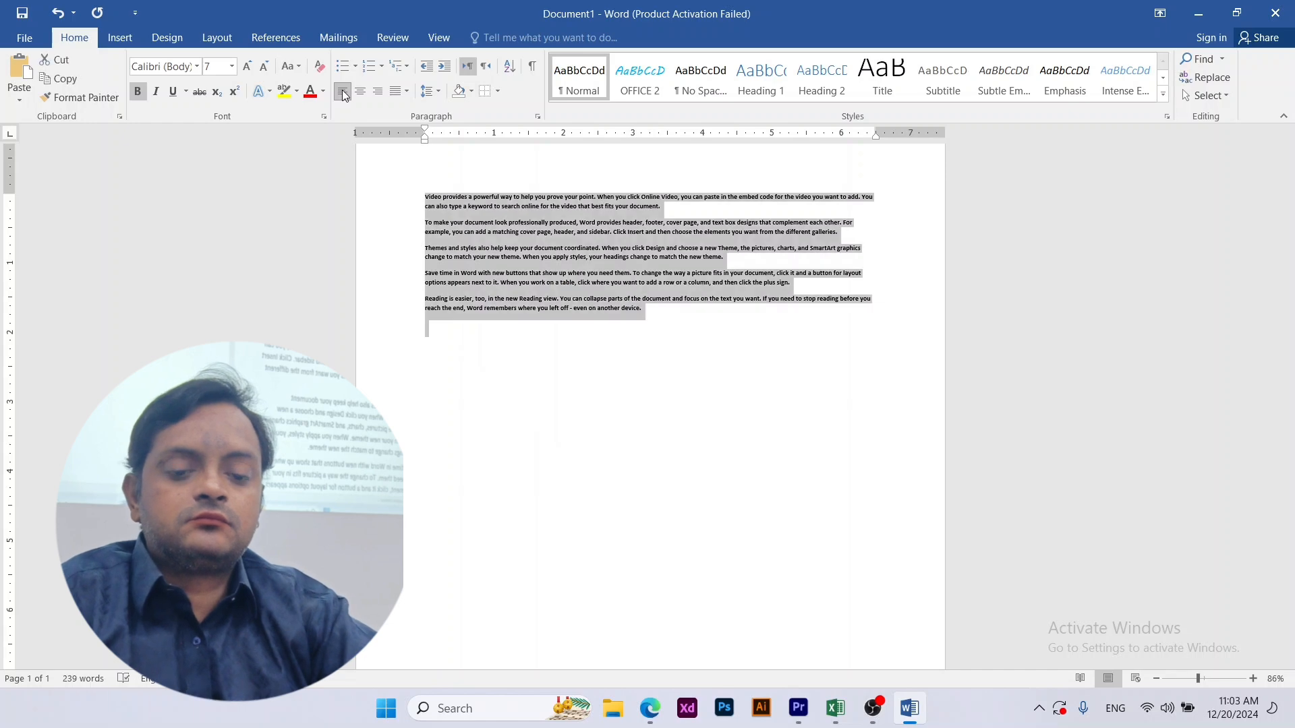
pyautogui.hotkey('ctrl', ']')
pyautogui.hotkey('ctrl', ']')
pyautogui.hotkey('ctrl', ']')
pyautogui.hotkey('ctrl', ']')
pyautogui.hotkey('ctrl', ']')
pyautogui.hotkey('ctrl', ']')
pyautogui.hotkey('ctrl', ']')
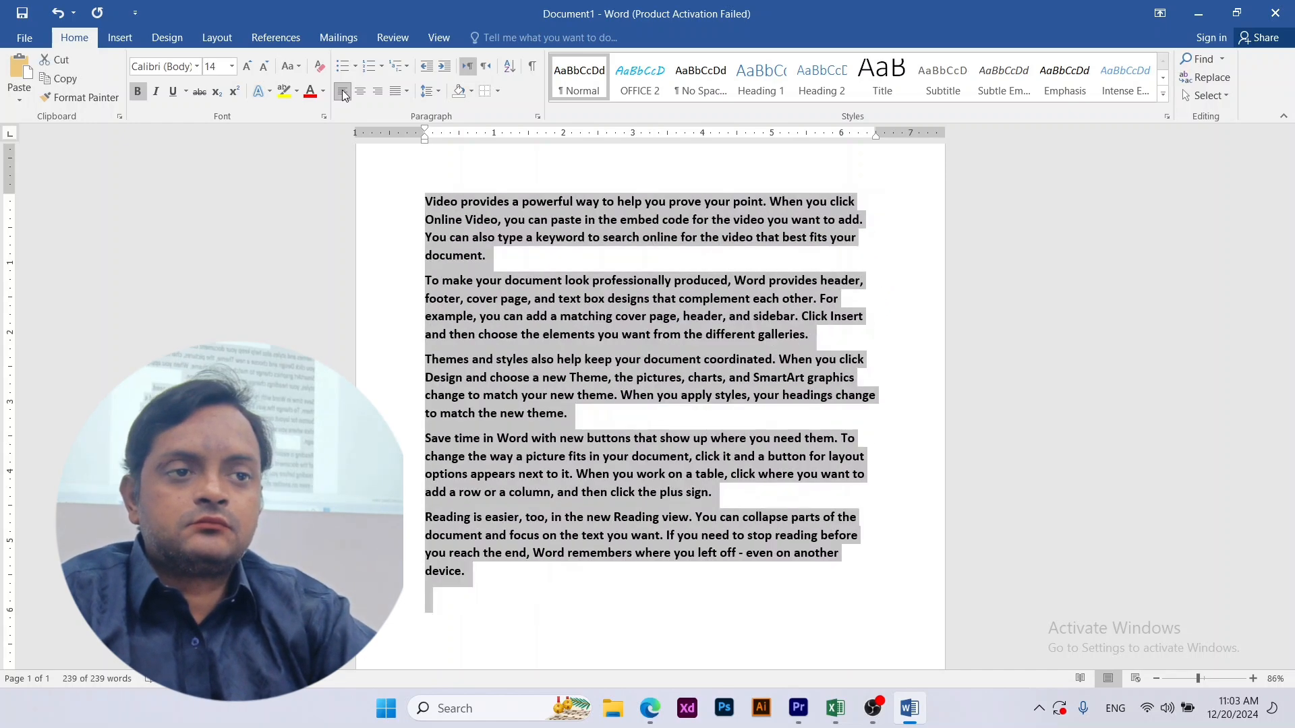
pyautogui.hotkey('ctrl', 'Home')
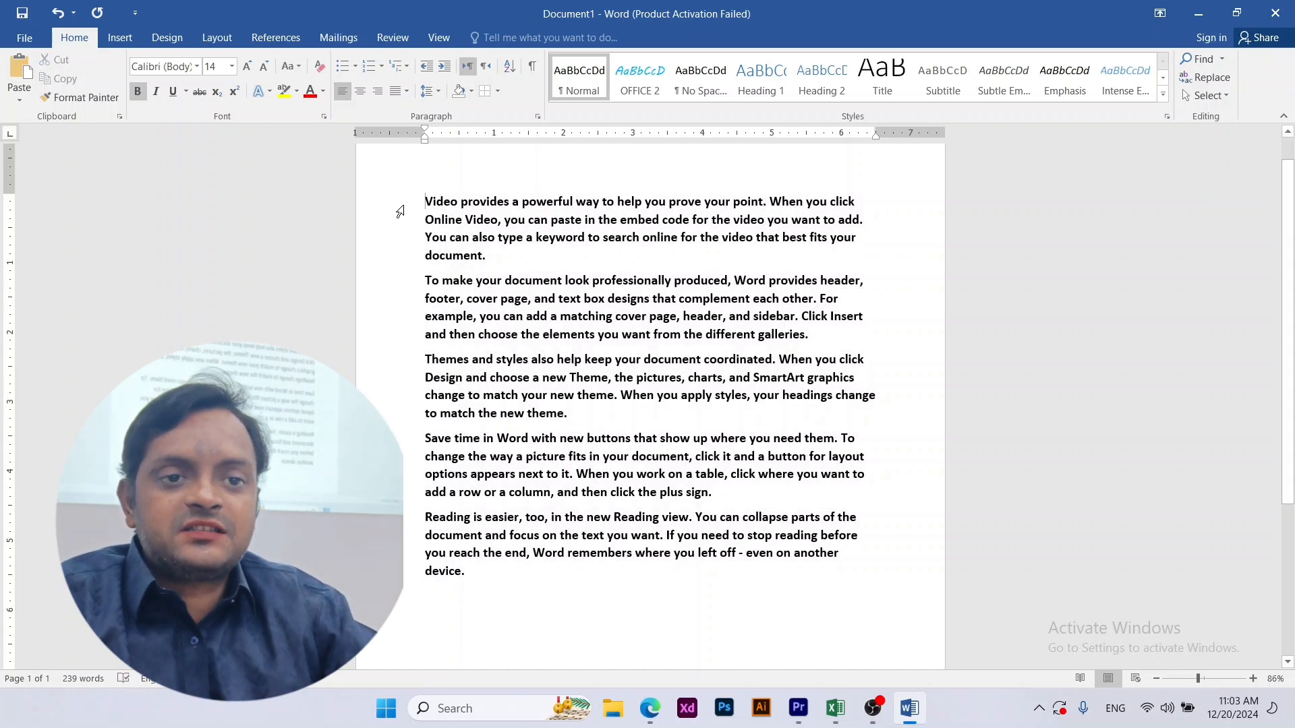
# Apply Justify alignment to all the sample paragraphs
pyautogui.moveTo(400, 212); pyautogui.dragTo(393, 573)
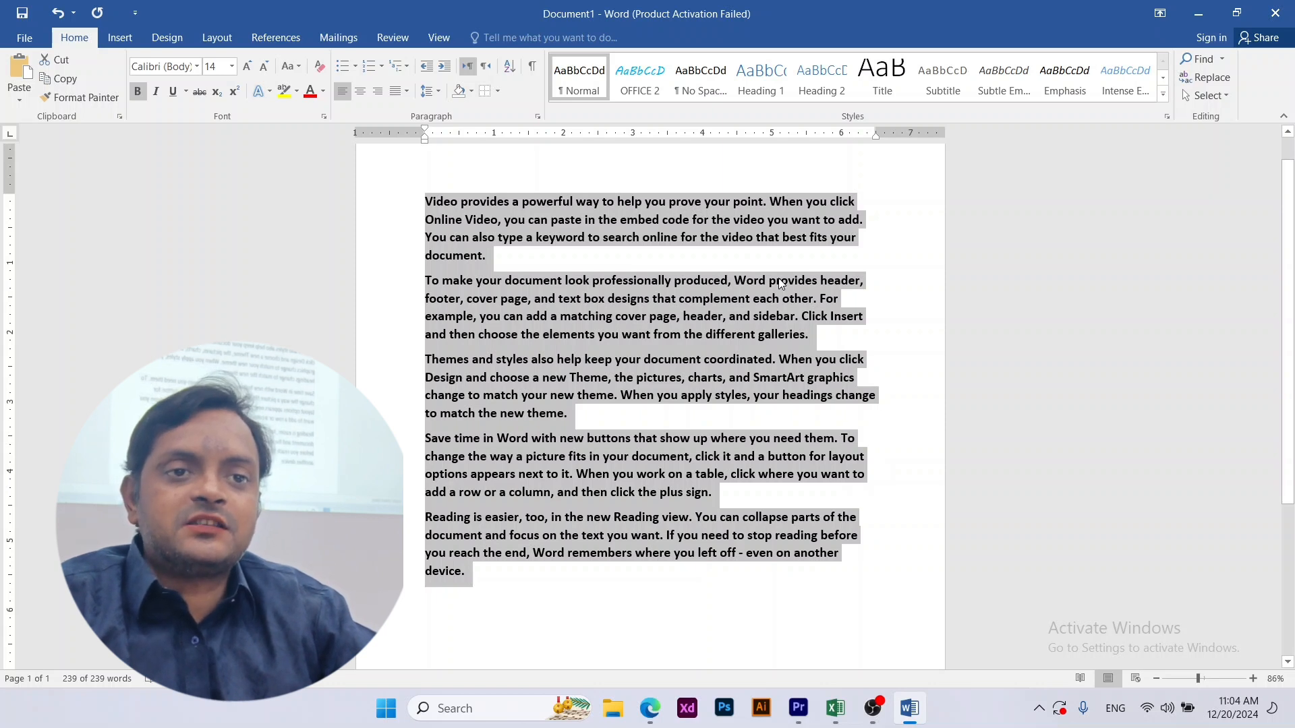
pyautogui.click(407, 86)
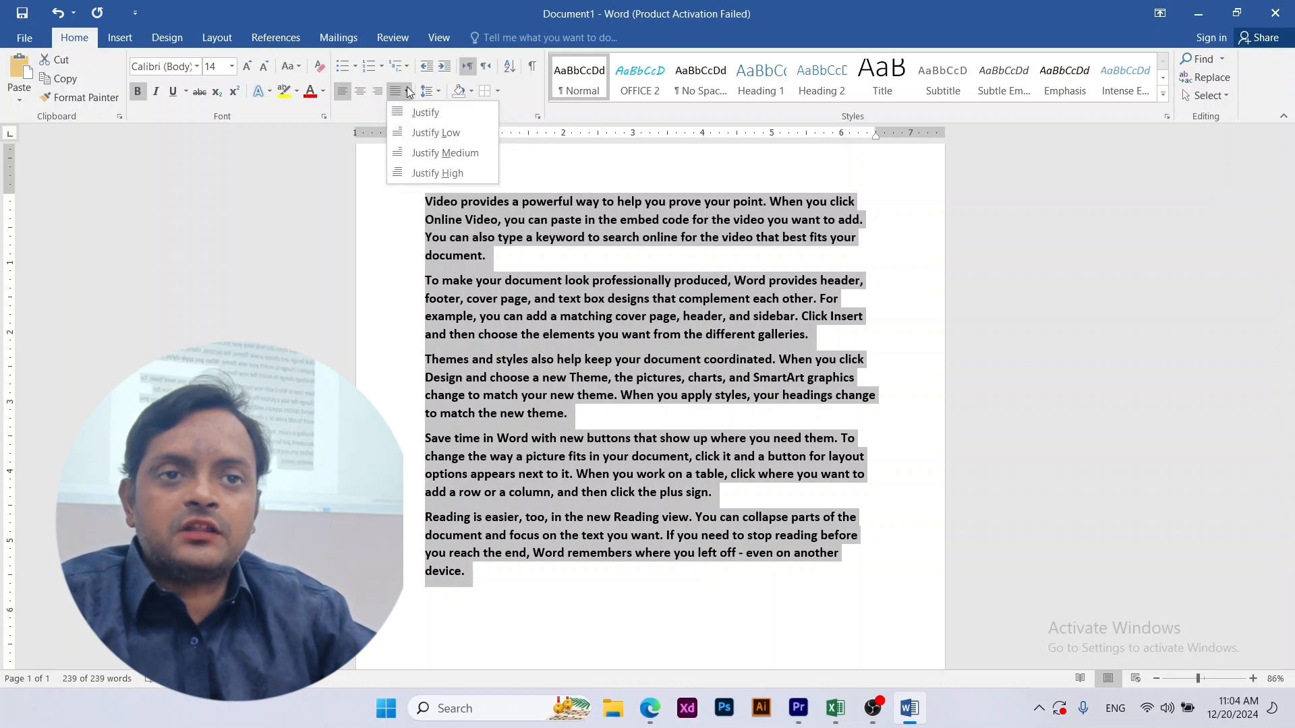
pyautogui.click(413, 113)
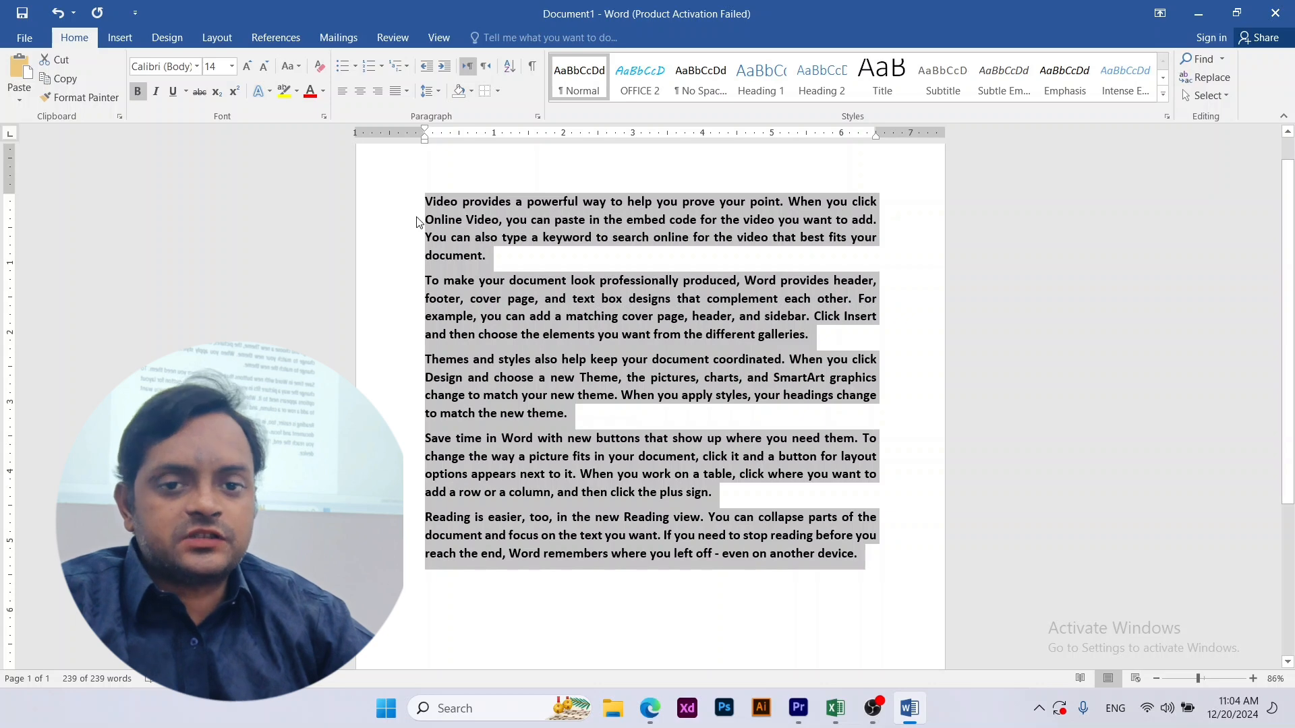
pyautogui.click(523, 261)
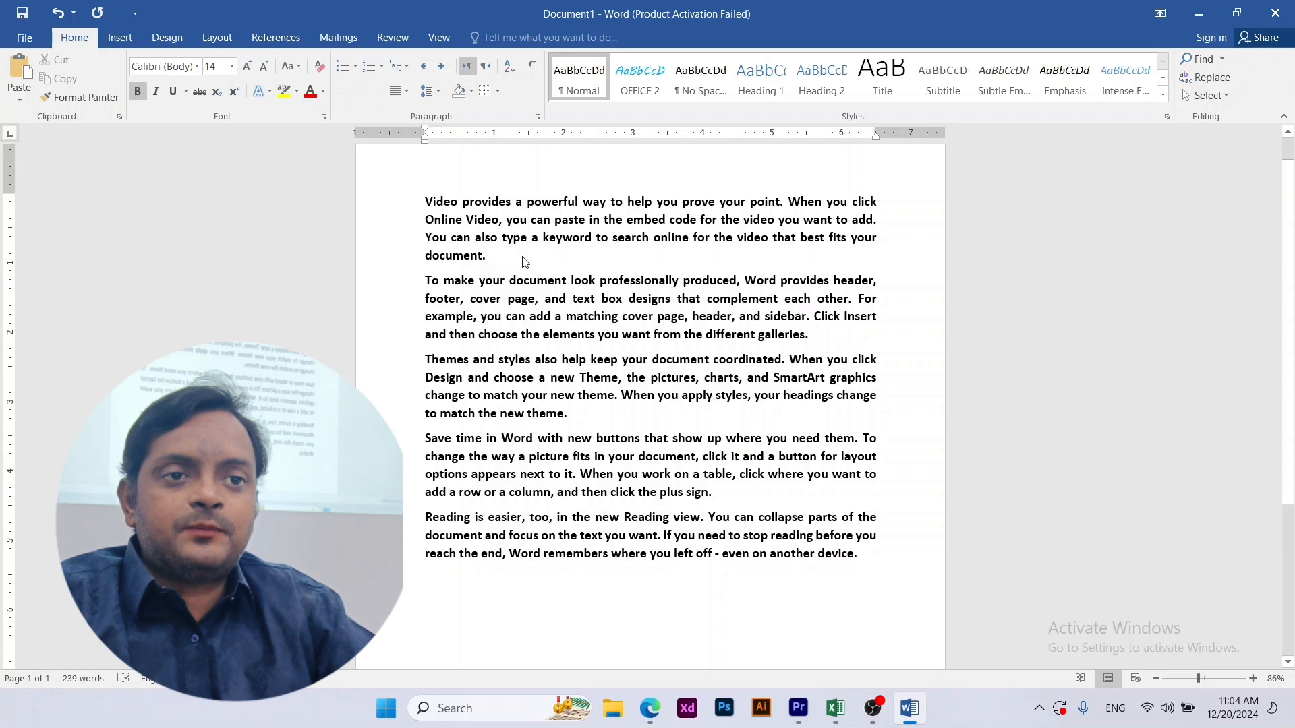
# Set the first paragraph's line spacing to 3.0
pyautogui.moveTo(524, 262); pyautogui.dragTo(419, 213)
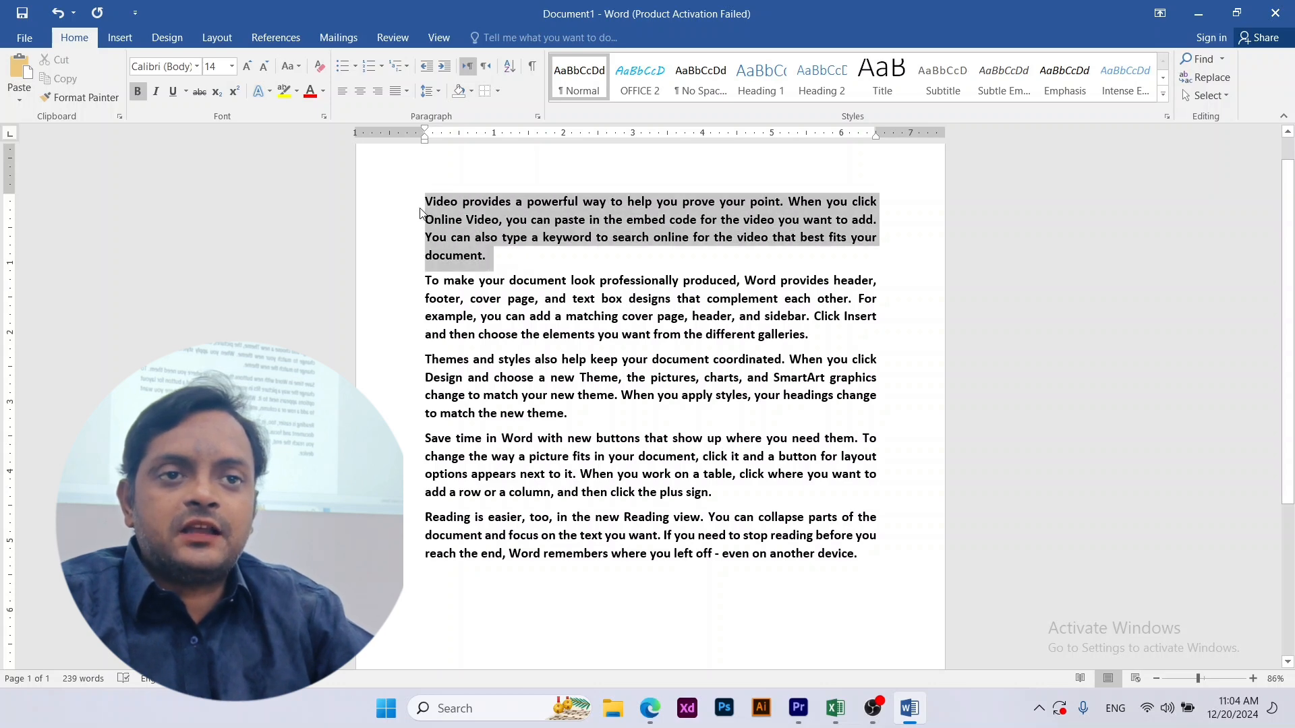
pyautogui.click(431, 90)
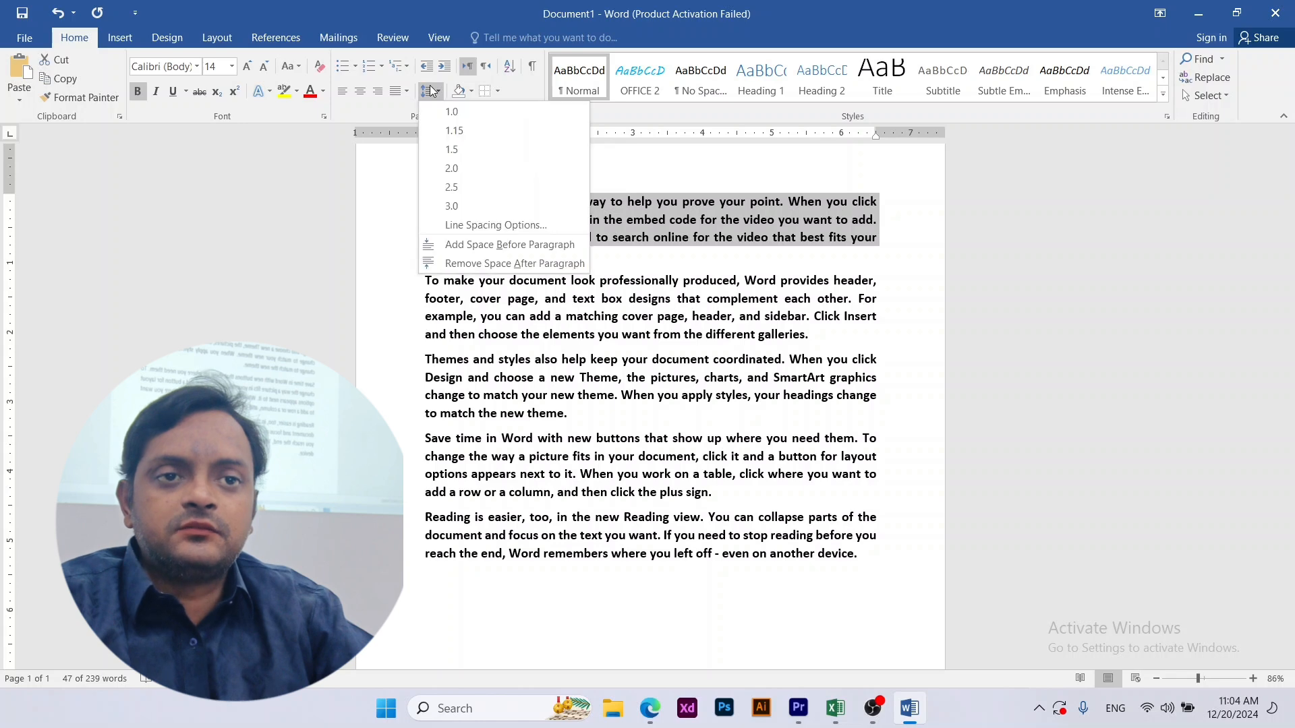
pyautogui.click(432, 90)
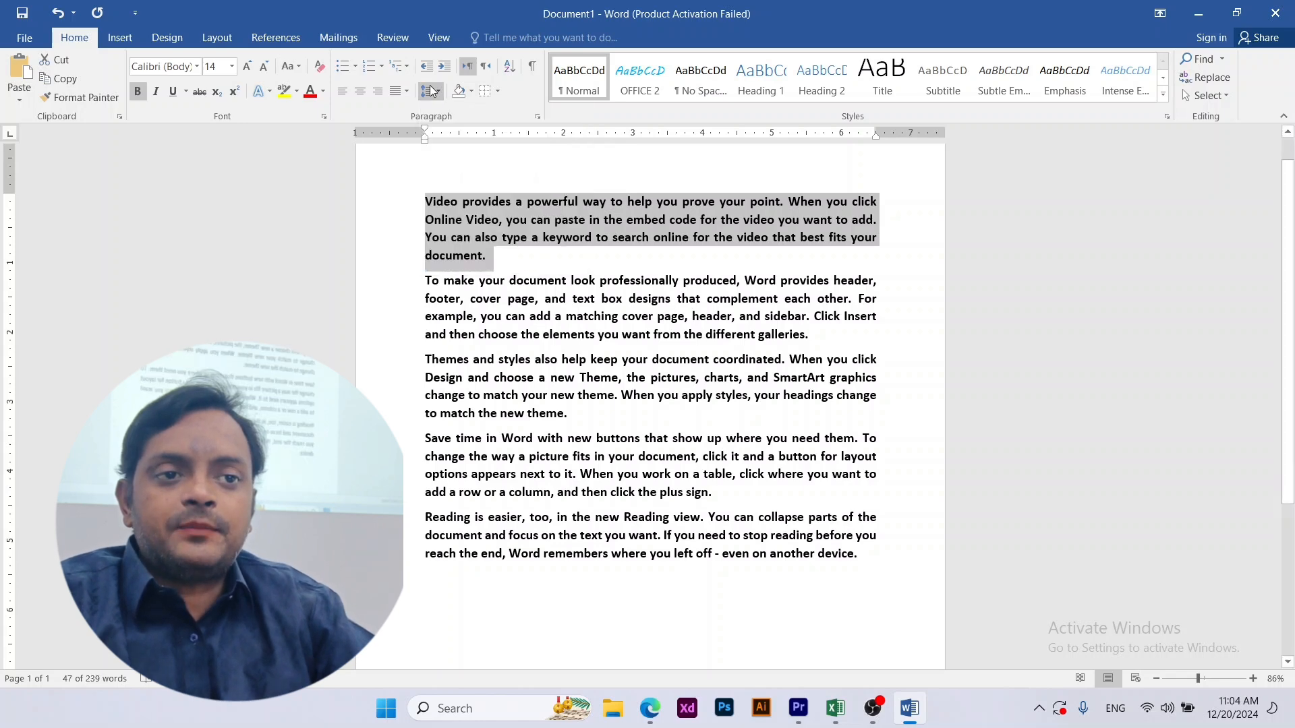
pyautogui.click(432, 90)
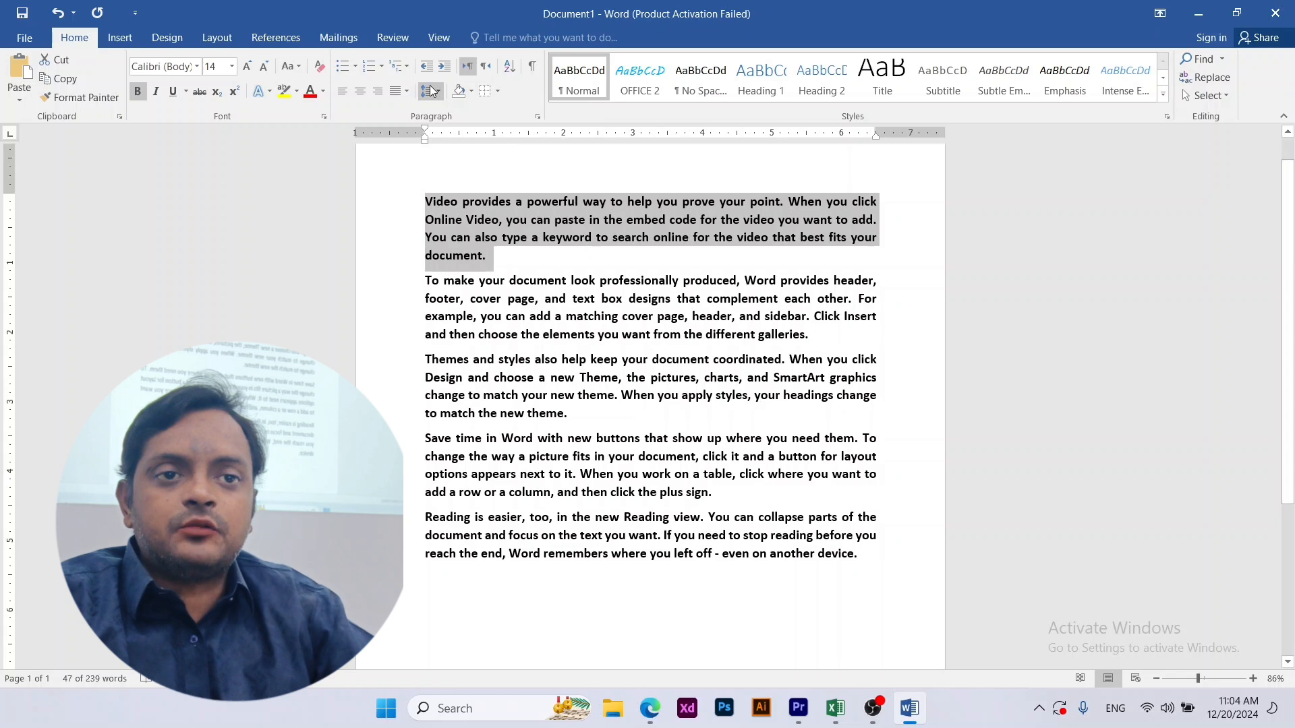
pyautogui.click(431, 91)
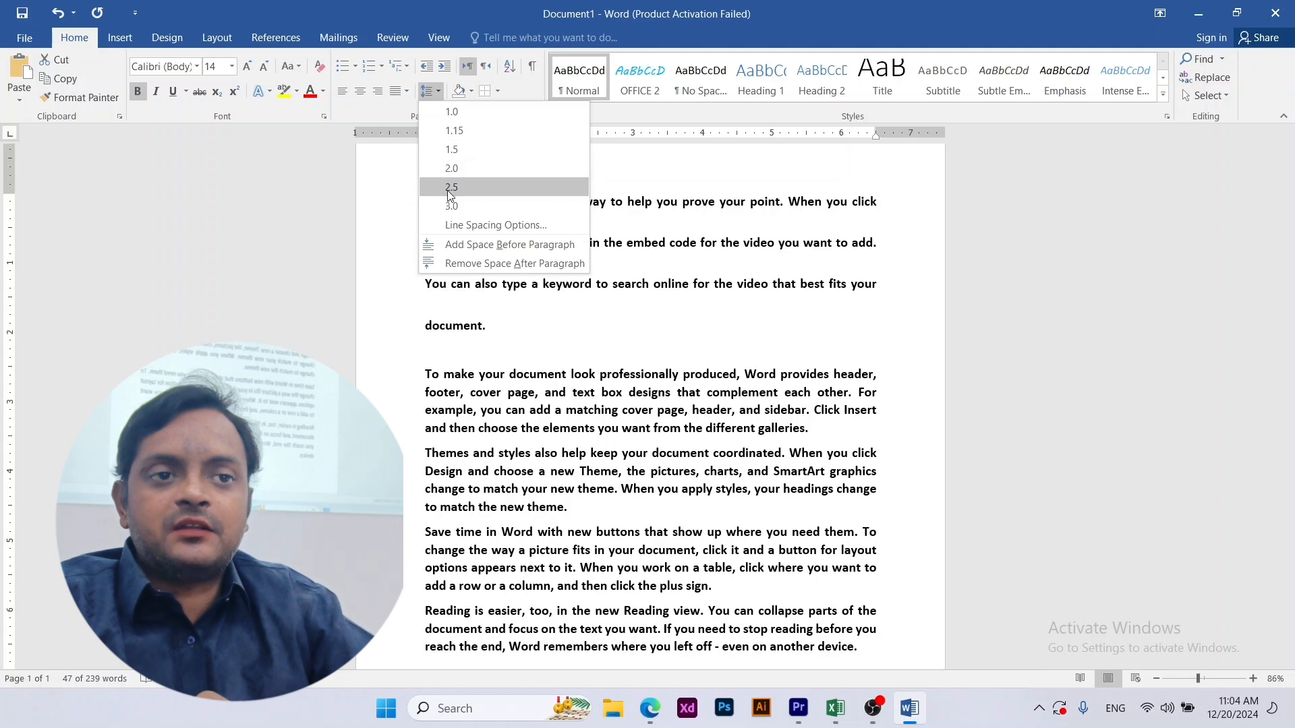
pyautogui.click(450, 206)
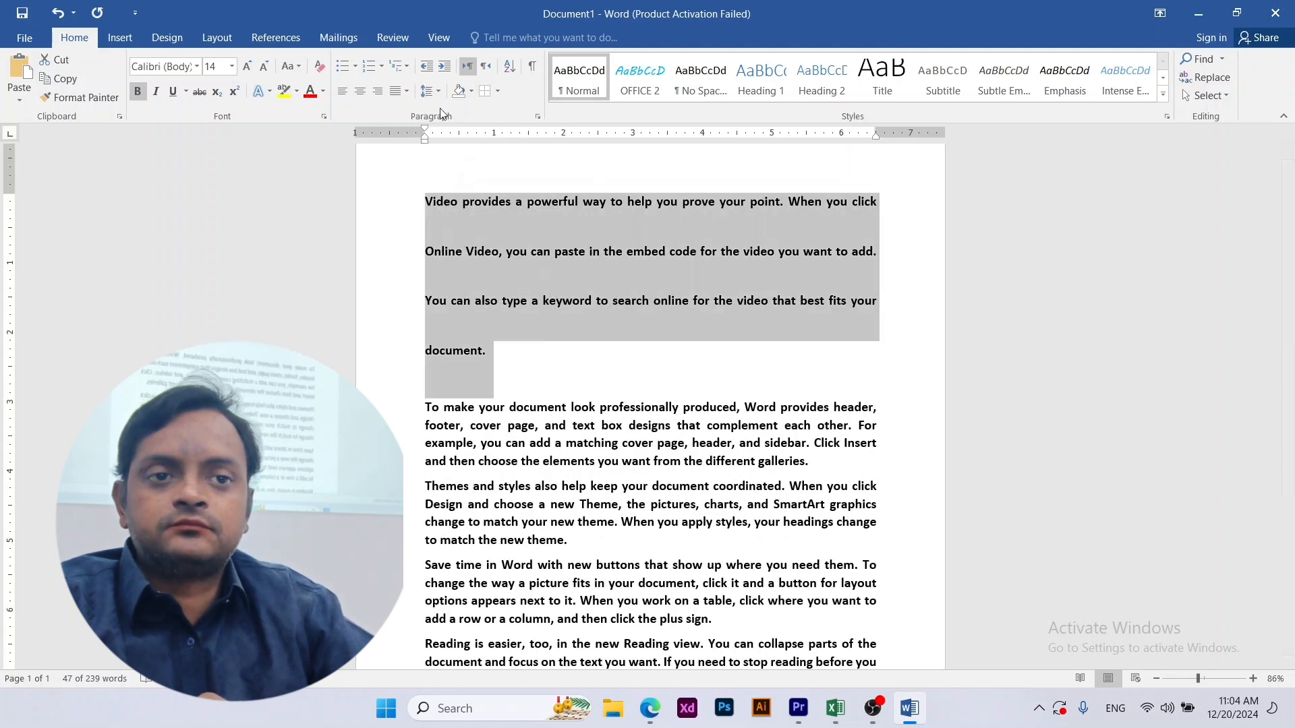
# Set the first paragraph's line spacing to 1.0
pyautogui.click(431, 92)
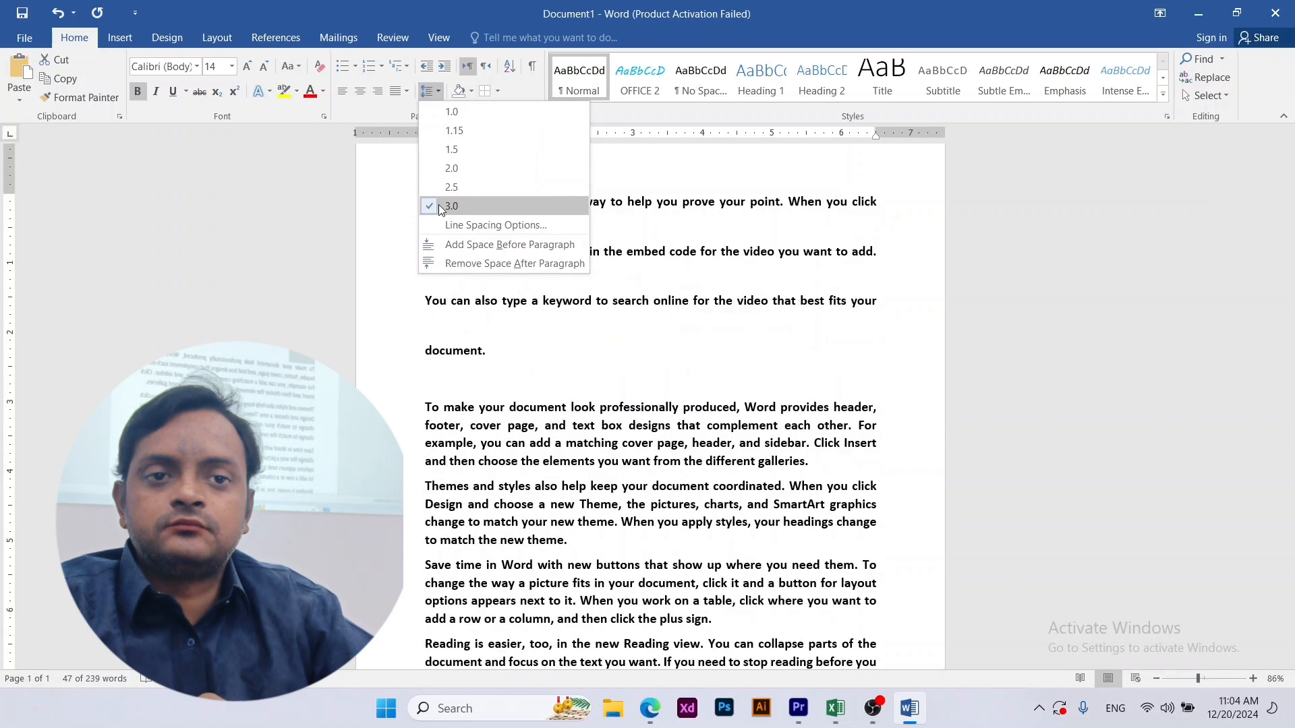
pyautogui.click(483, 336)
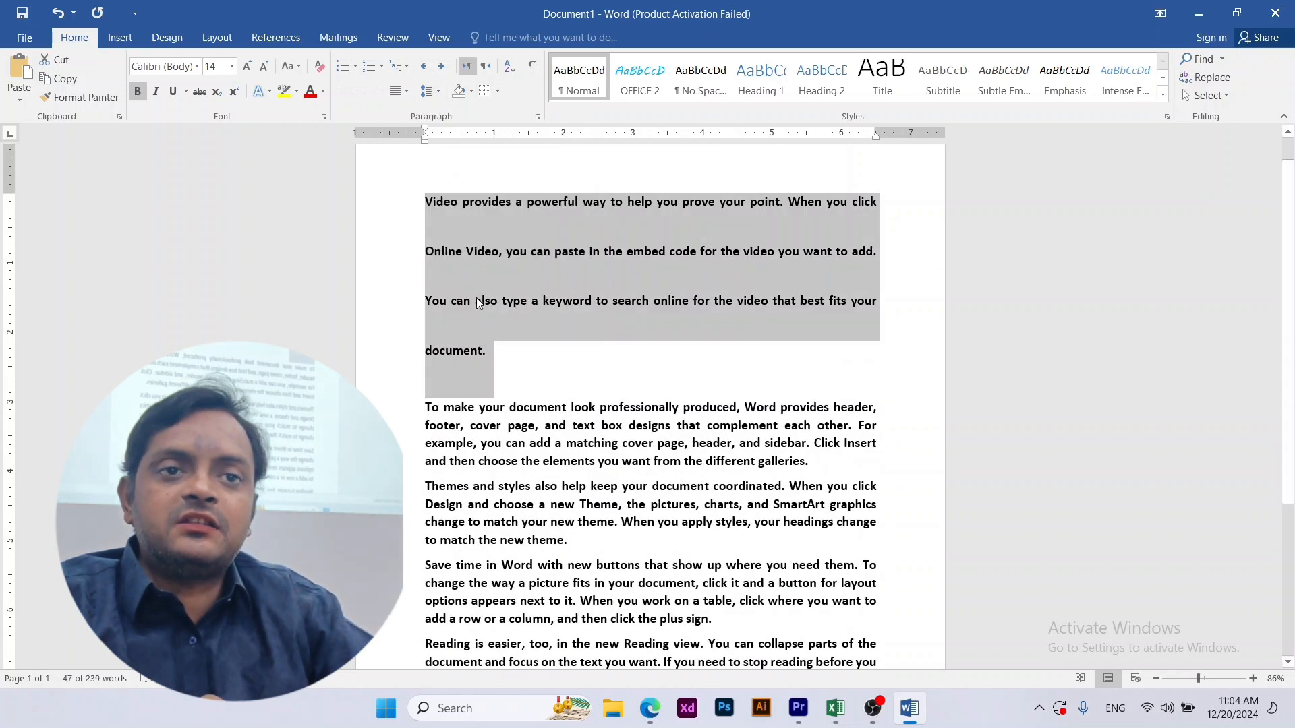
pyautogui.click(432, 96)
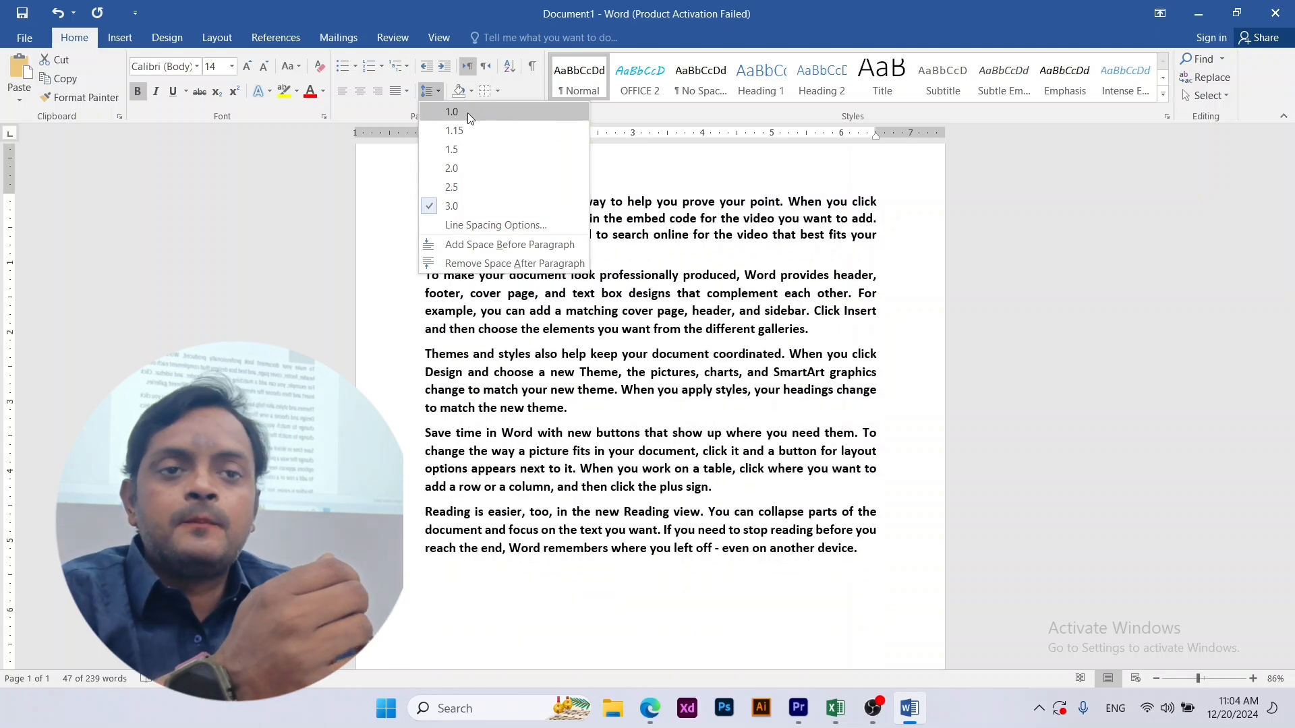
pyautogui.click(495, 107)
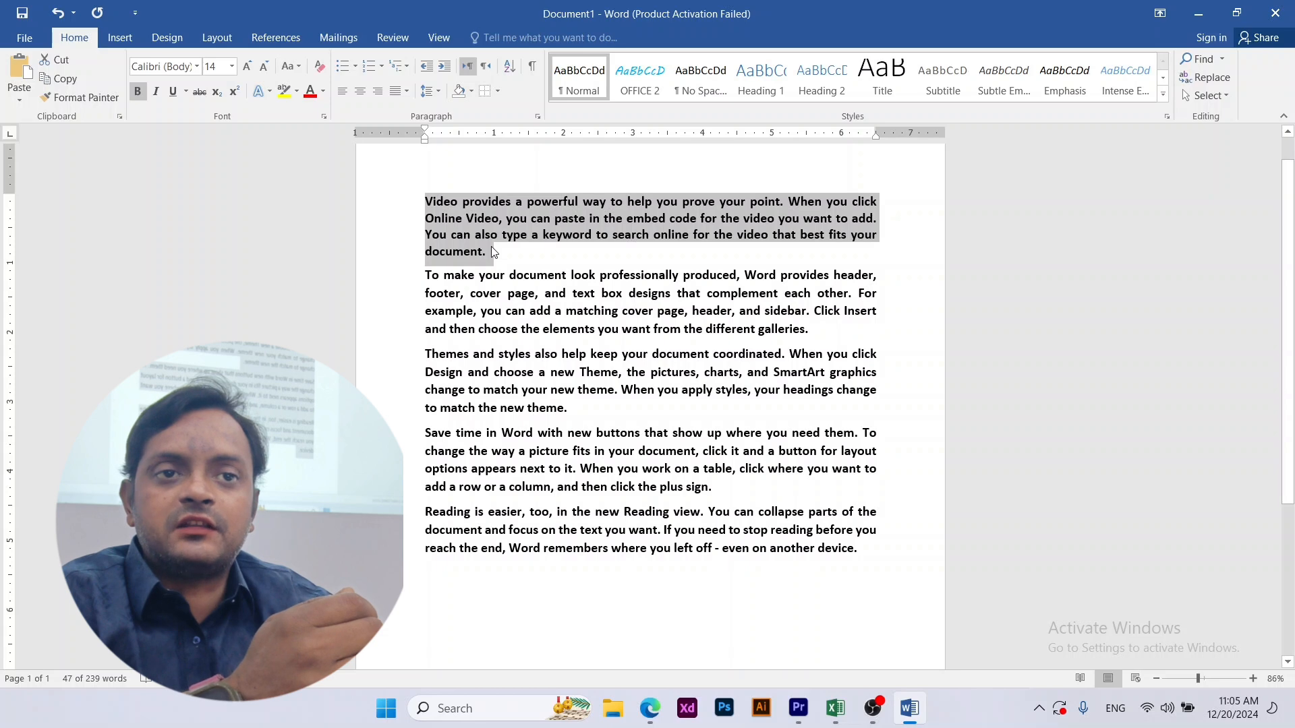
# Remove the space after every paragraph in the document and add it back
pyautogui.hotkey('ctrl', 'a')
pyautogui.click(430, 91)
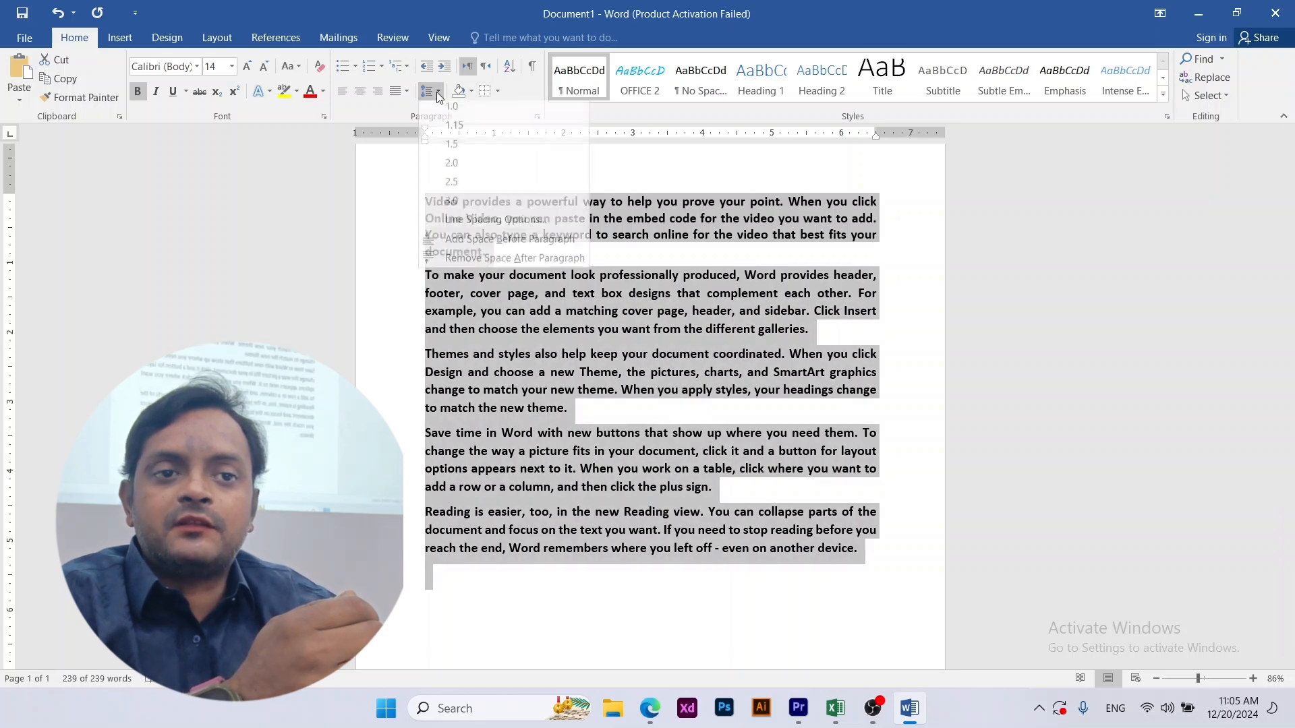
pyautogui.click(447, 262)
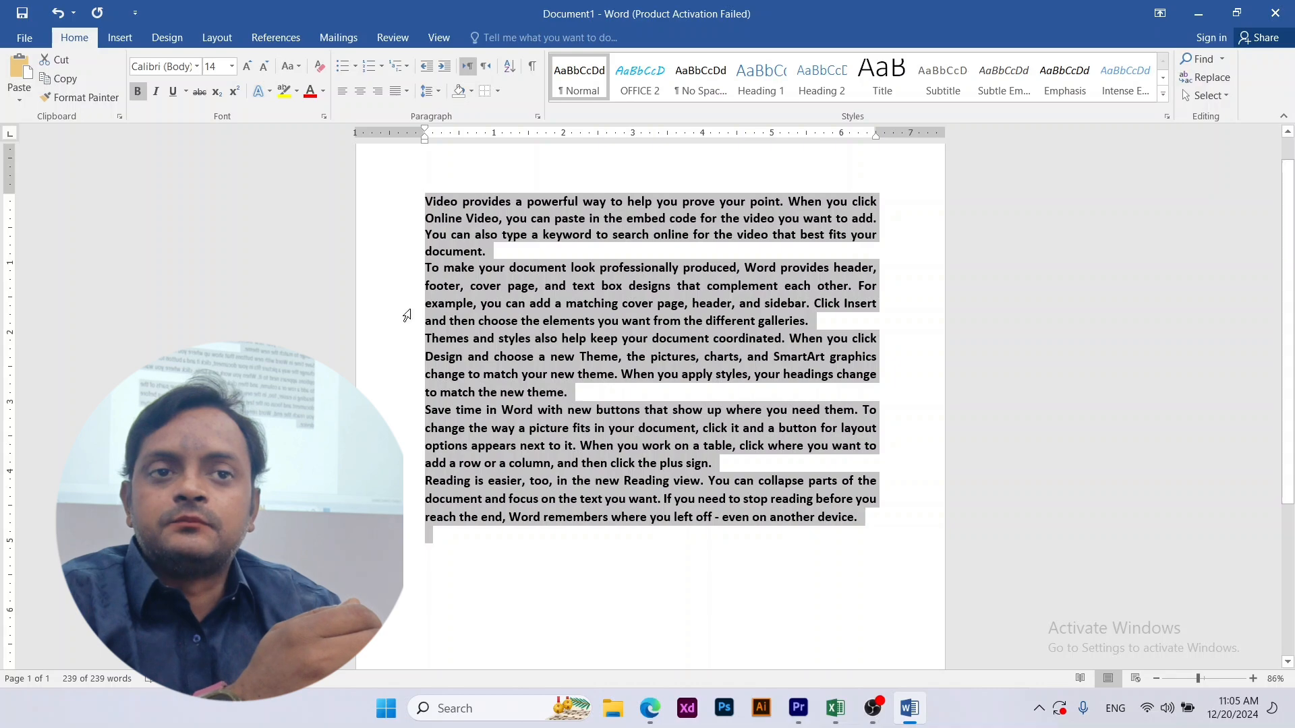
pyautogui.click(435, 95)
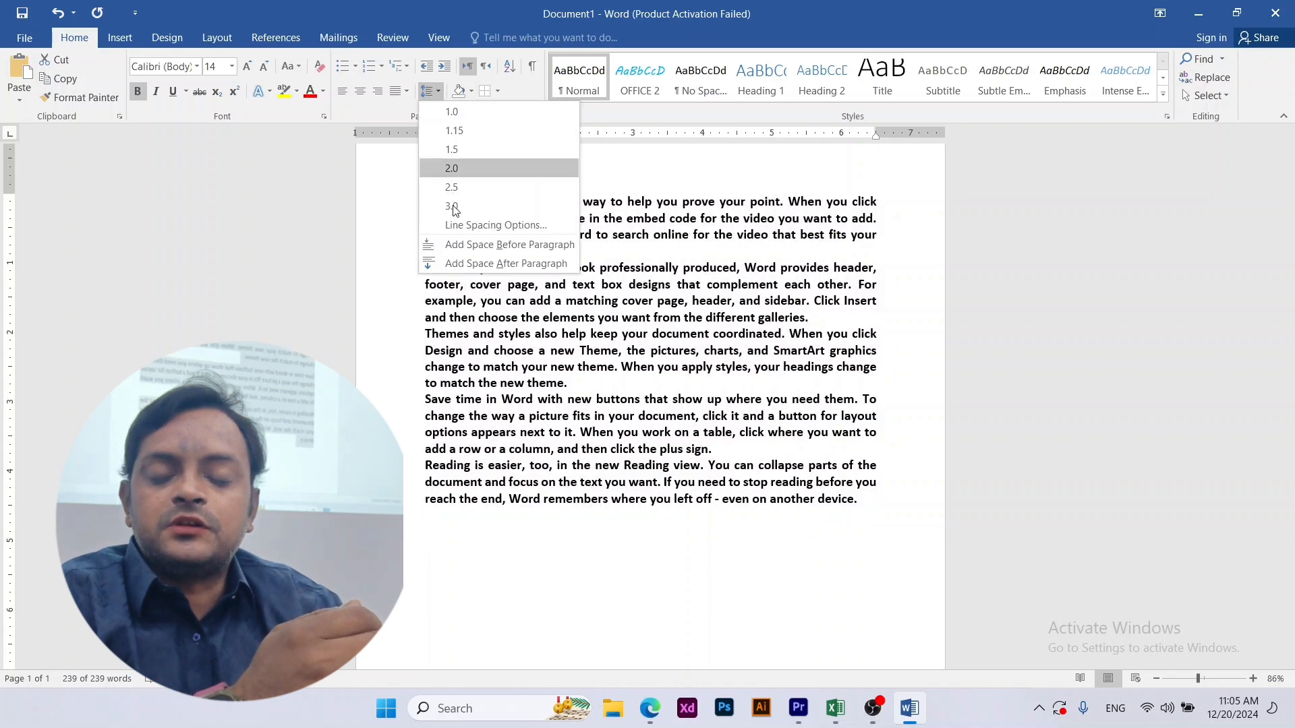
pyautogui.click(467, 263)
pyautogui.click(592, 291)
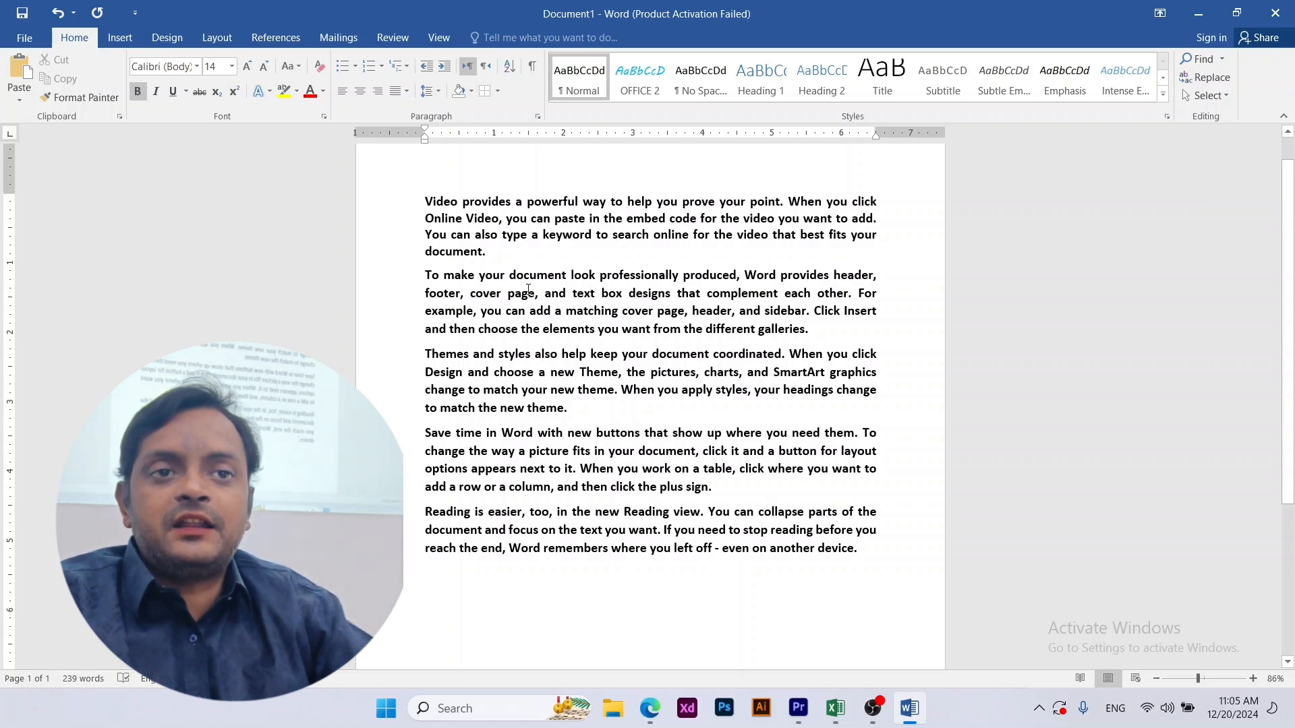
# Increase the left indent of the first two paragraphs to 2.5 inches
pyautogui.moveTo(816, 335); pyautogui.dragTo(424, 200)
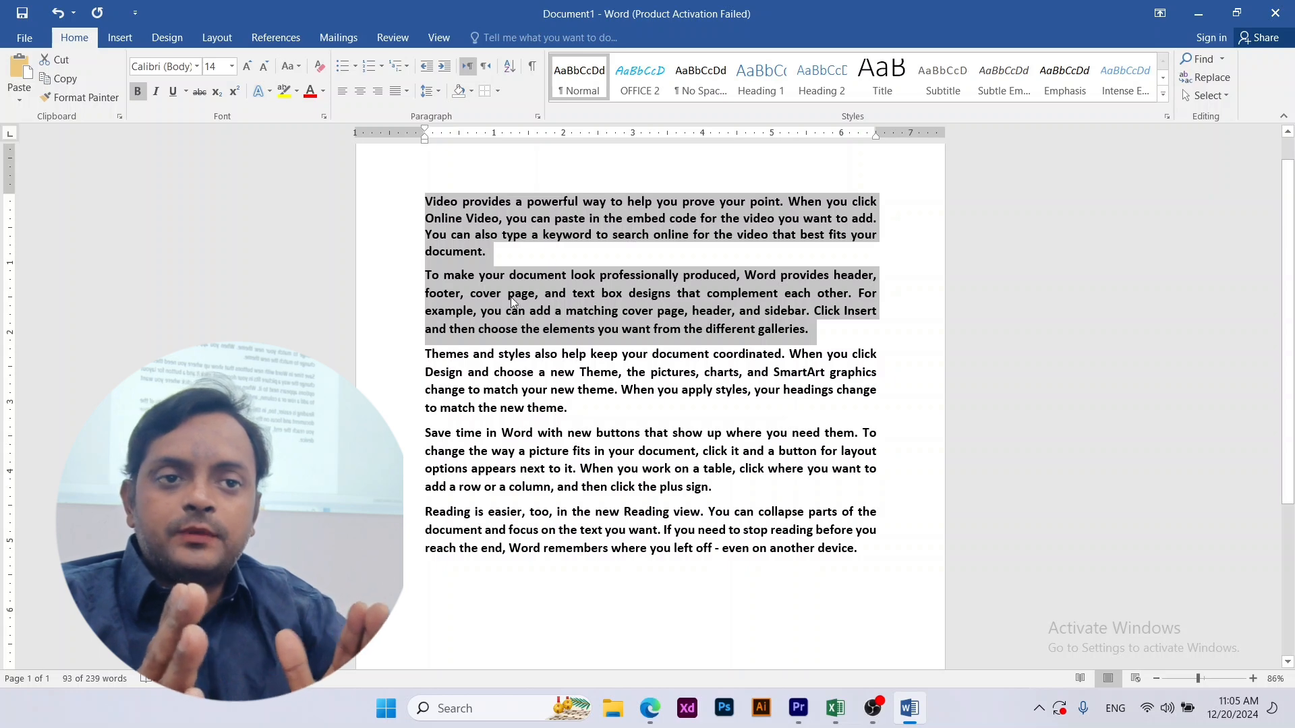
pyautogui.click(443, 73)
pyautogui.click(443, 73)
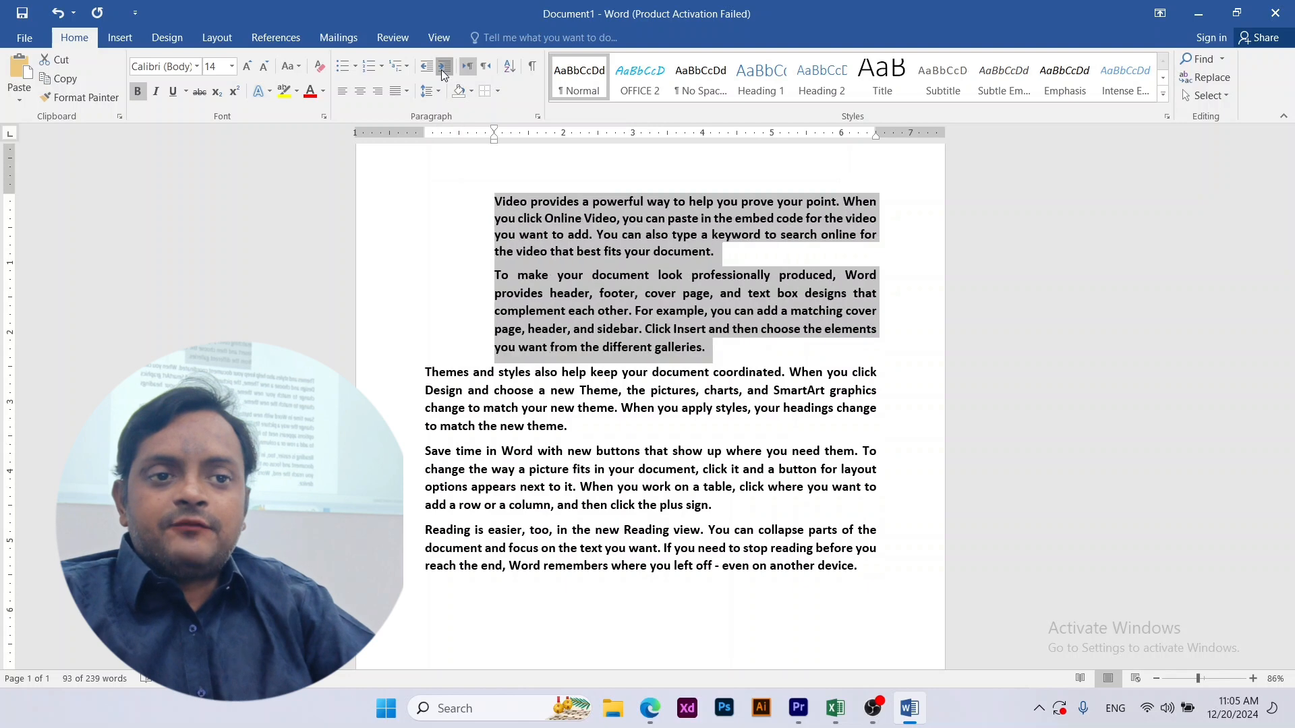
pyautogui.click(443, 73)
pyautogui.click(443, 73)
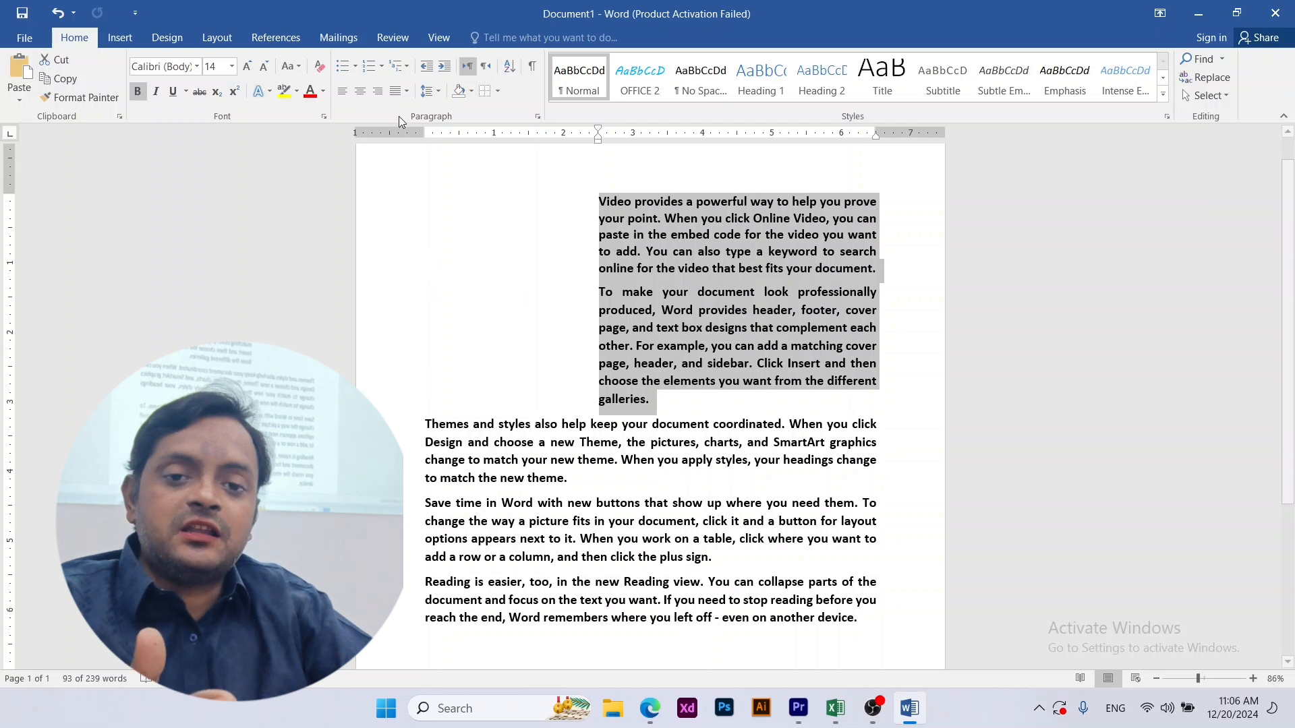
# Decrease the indent of the first two paragraphs until they start at the left margin
pyautogui.click(426, 67)
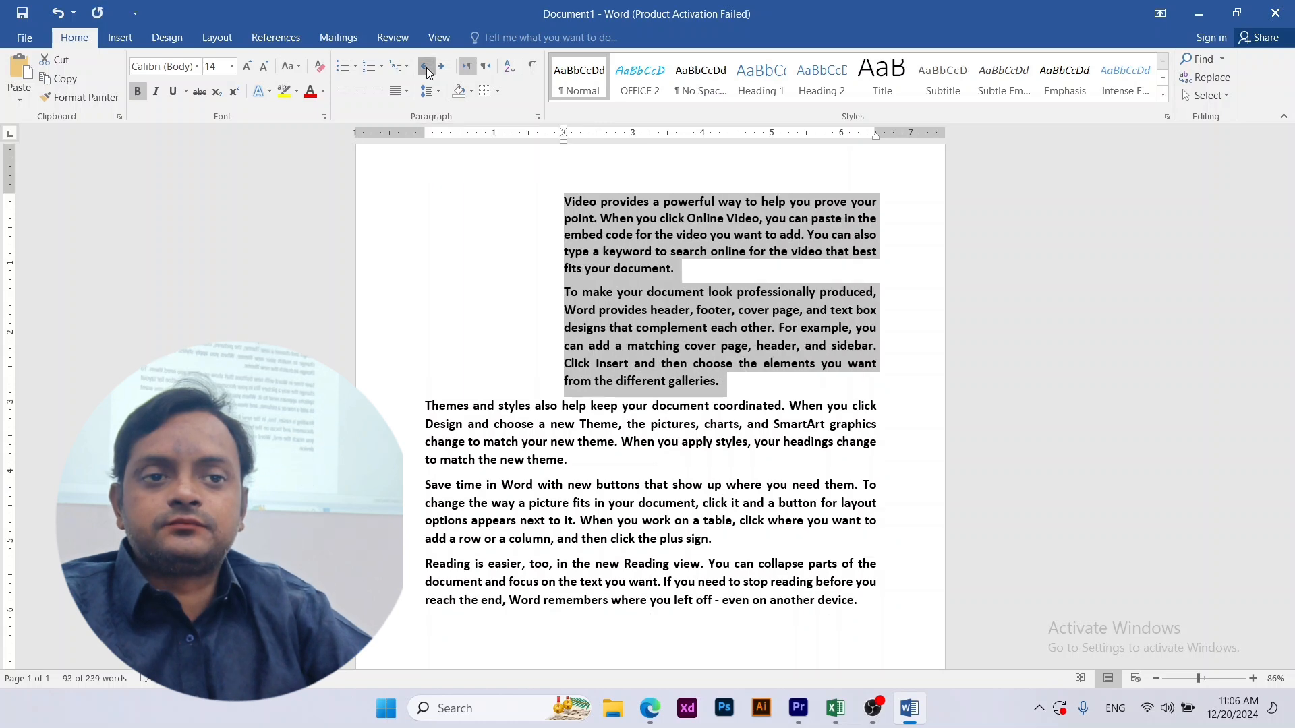
pyautogui.click(426, 68)
pyautogui.click(427, 68)
pyautogui.click(427, 67)
pyautogui.click(427, 68)
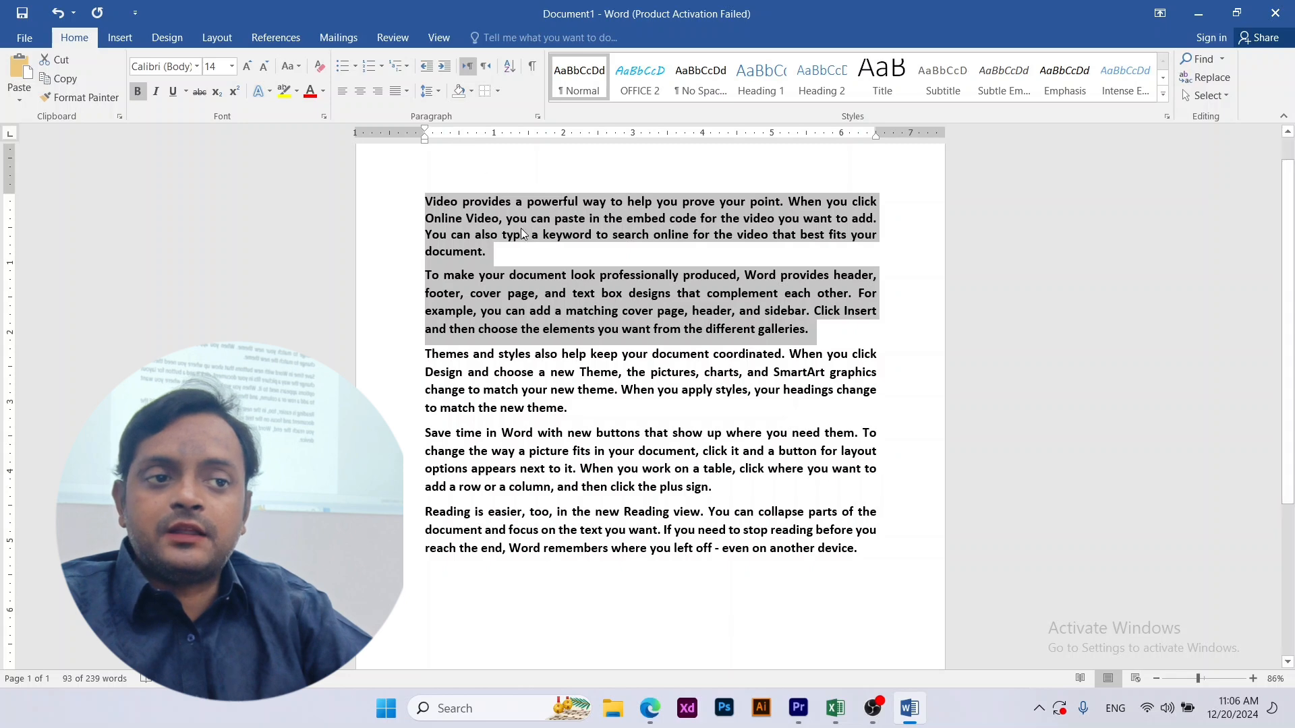
pyautogui.click(884, 717)
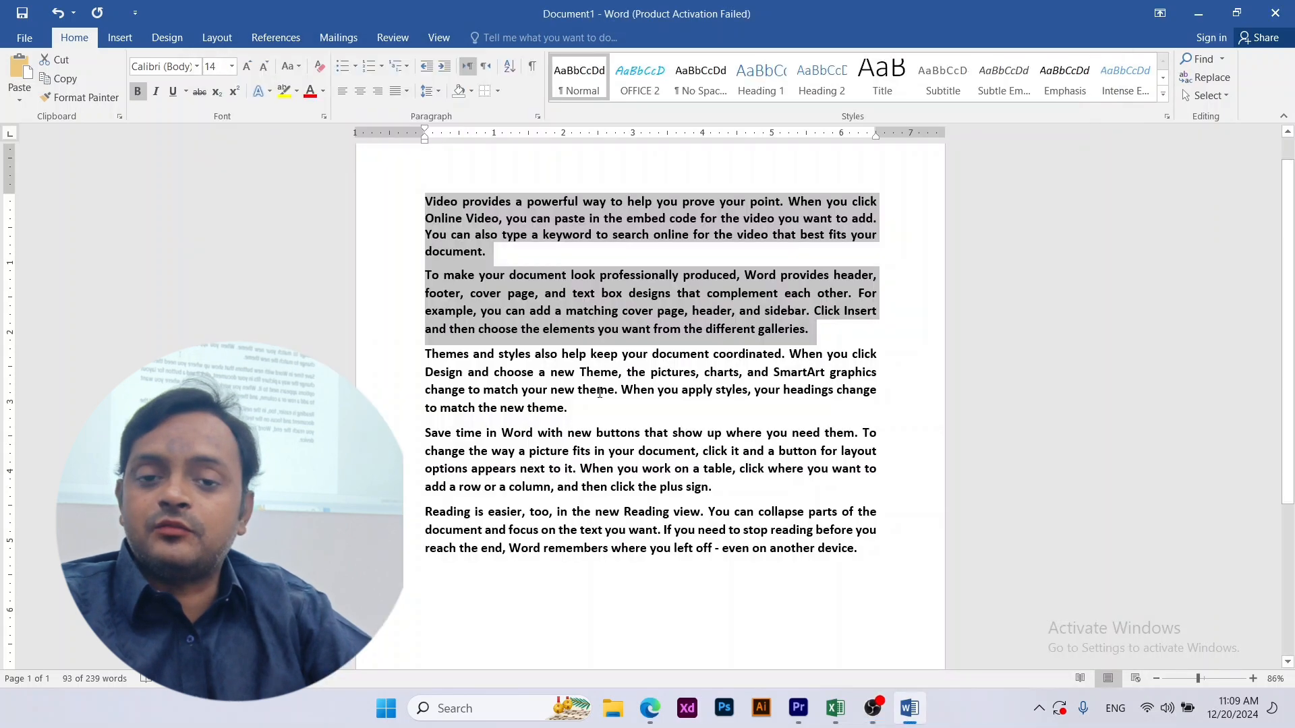
pyautogui.click(756, 317)
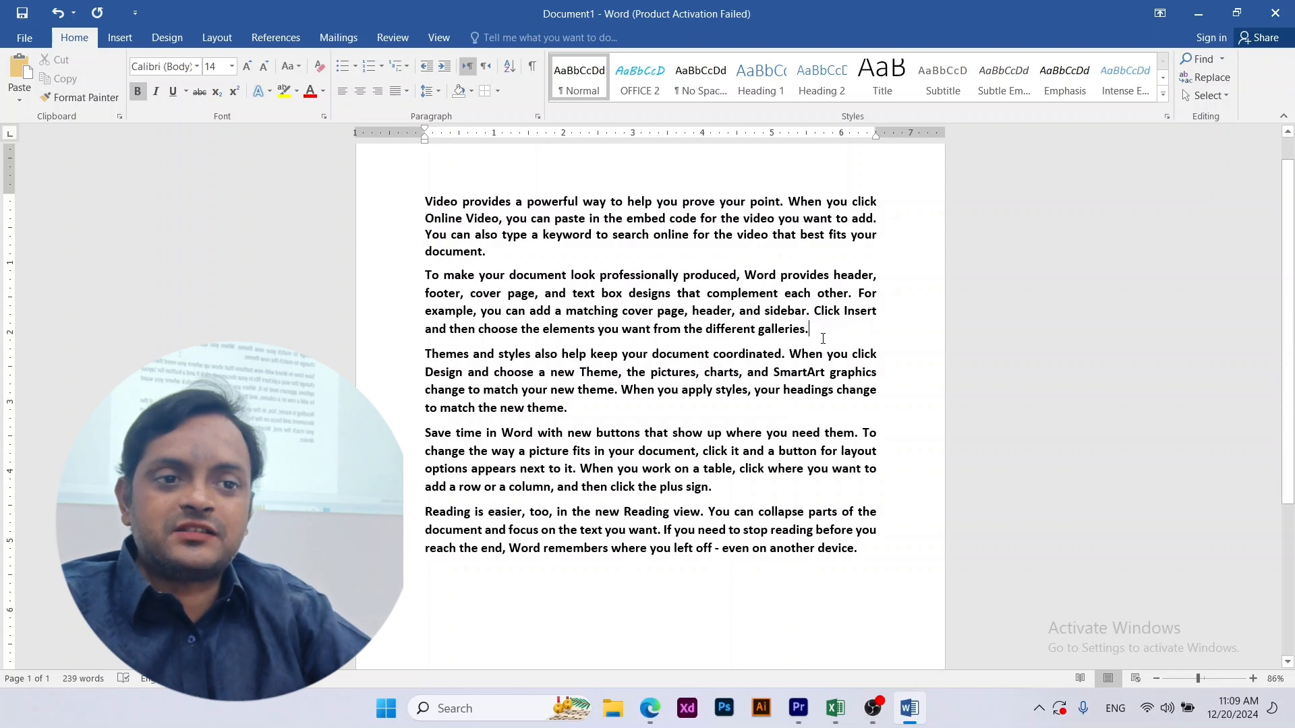
pyautogui.click(813, 322)
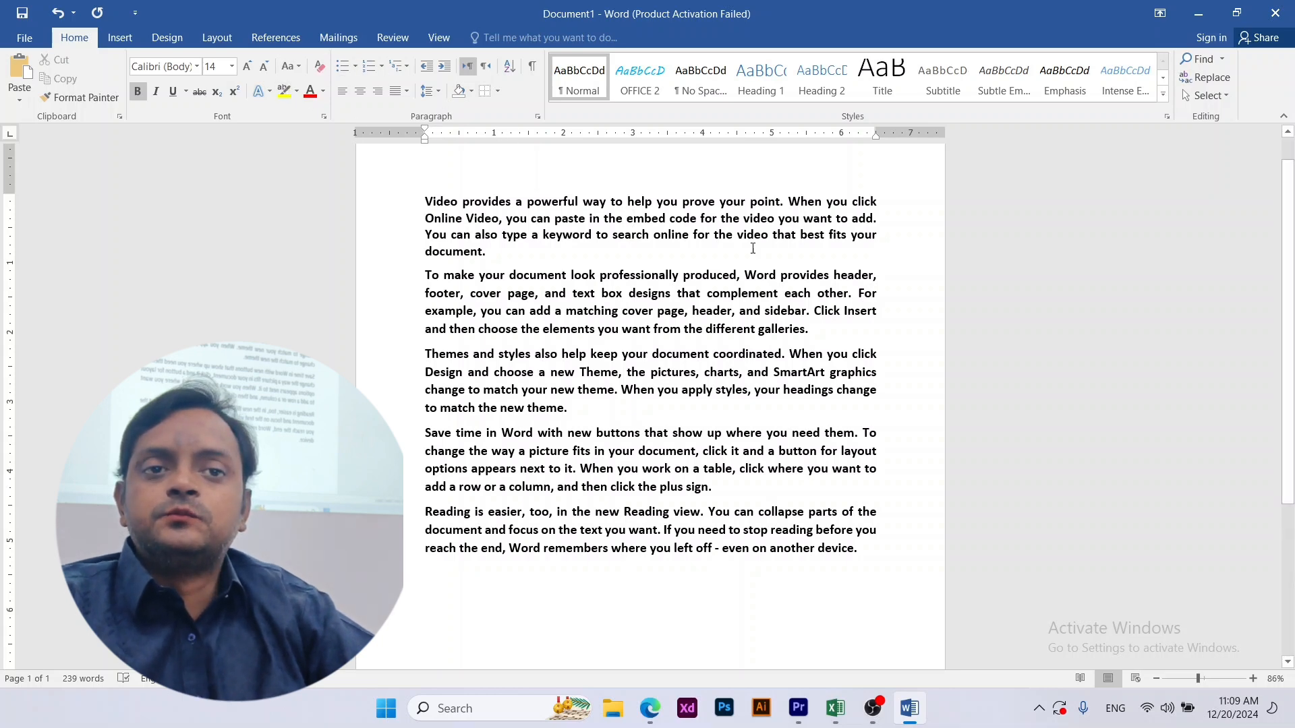
# Highlight the words "look professionally produced" in the second paragraph bright green, keeping their font colour automatic after trying red
pyautogui.moveTo(737, 275); pyautogui.dragTo(571, 276)
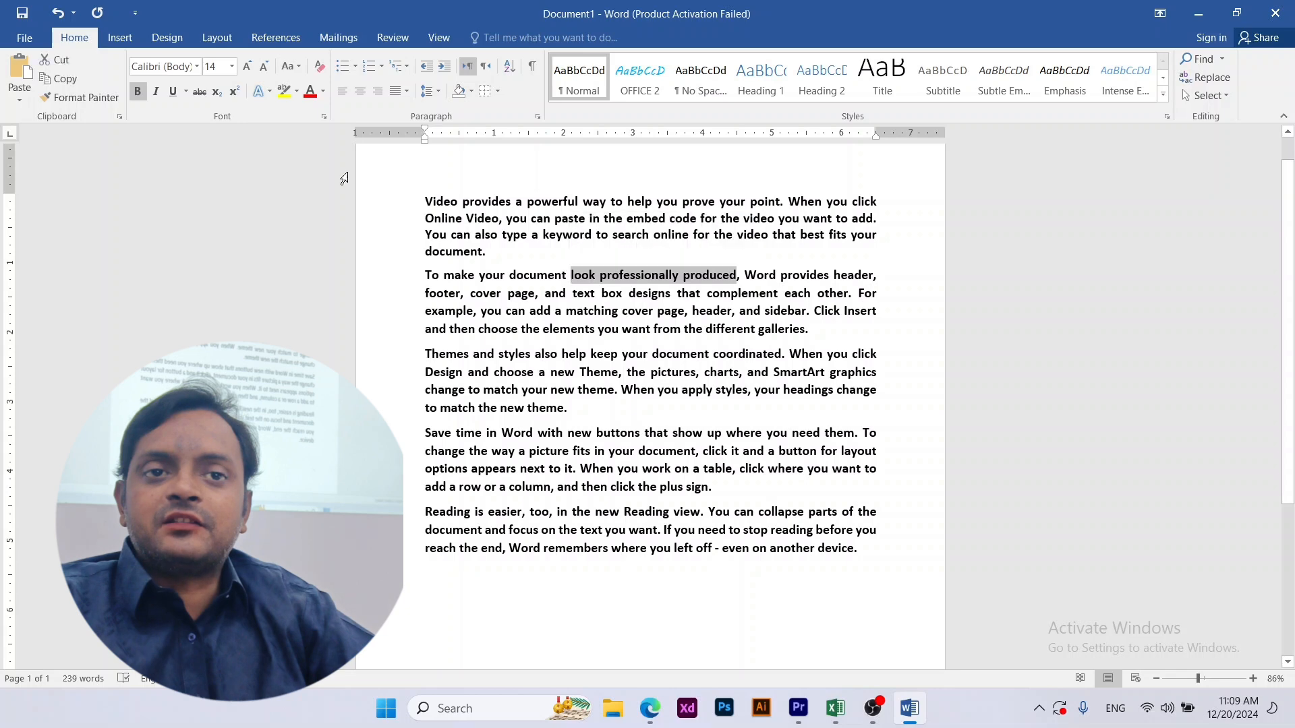
pyautogui.click(305, 94)
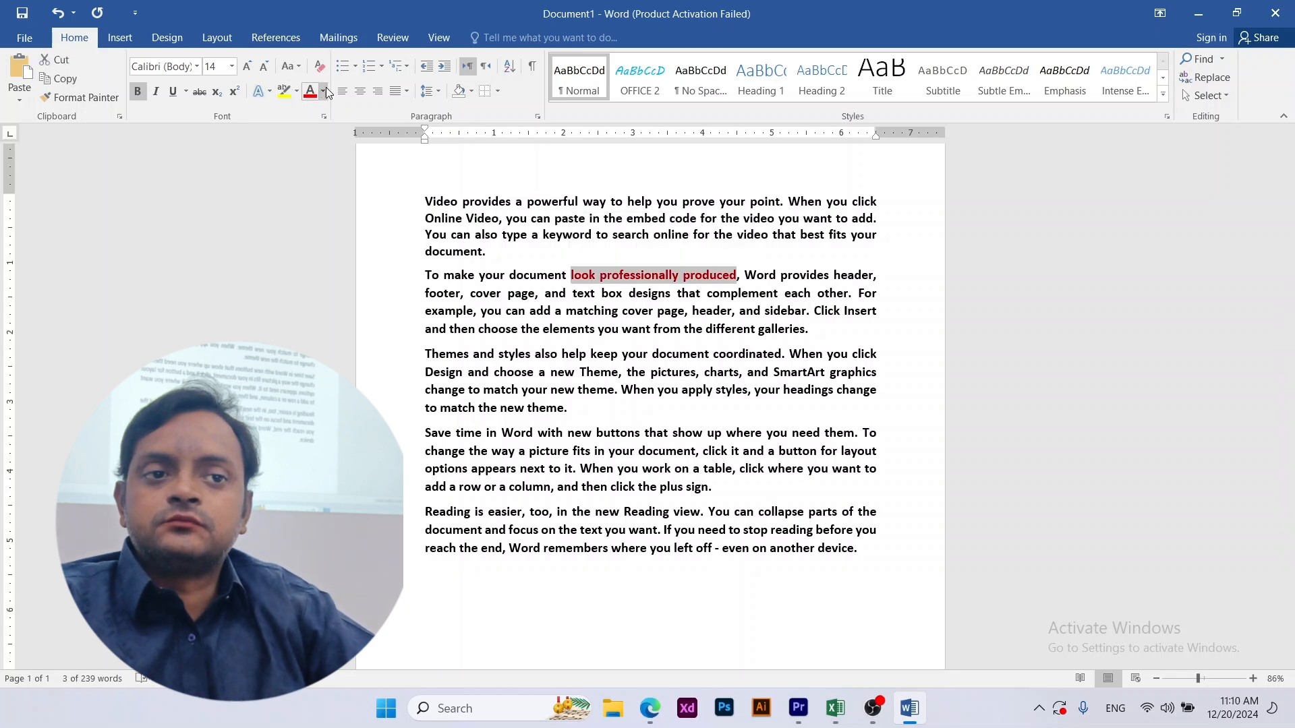
pyautogui.click(325, 90)
pyautogui.click(332, 108)
pyautogui.click(296, 91)
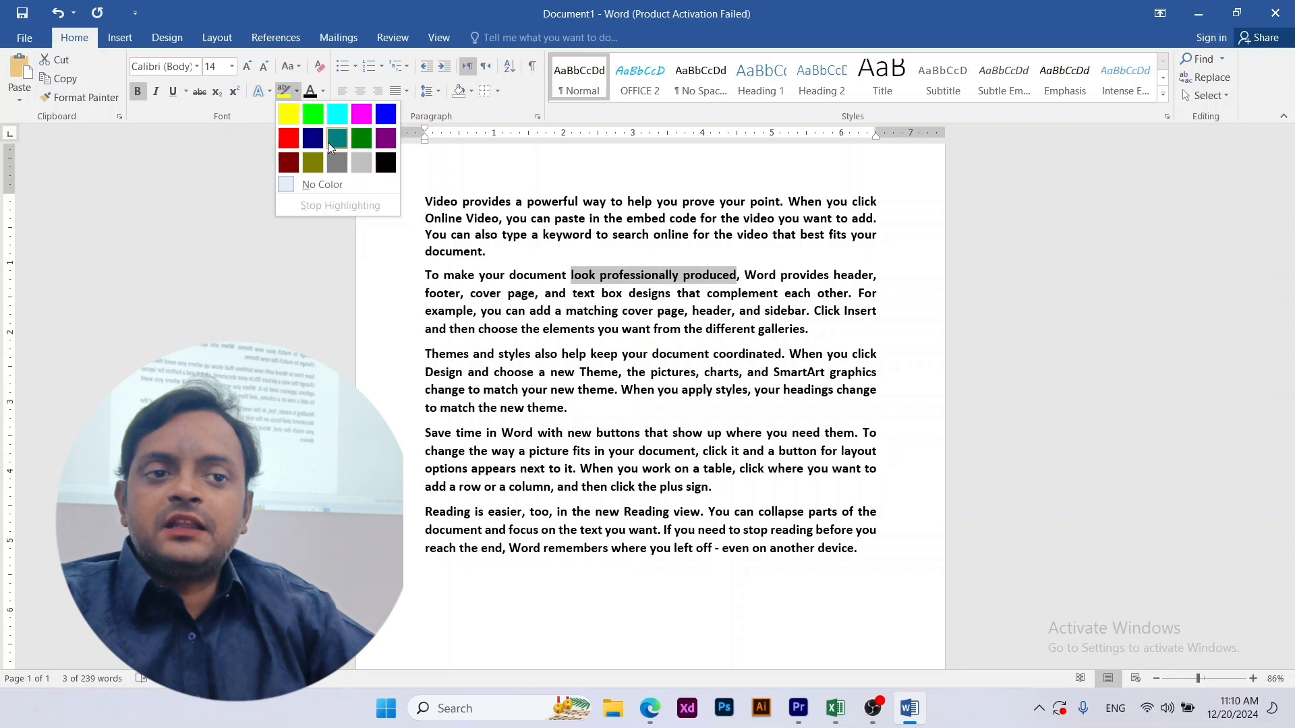
pyautogui.click(311, 120)
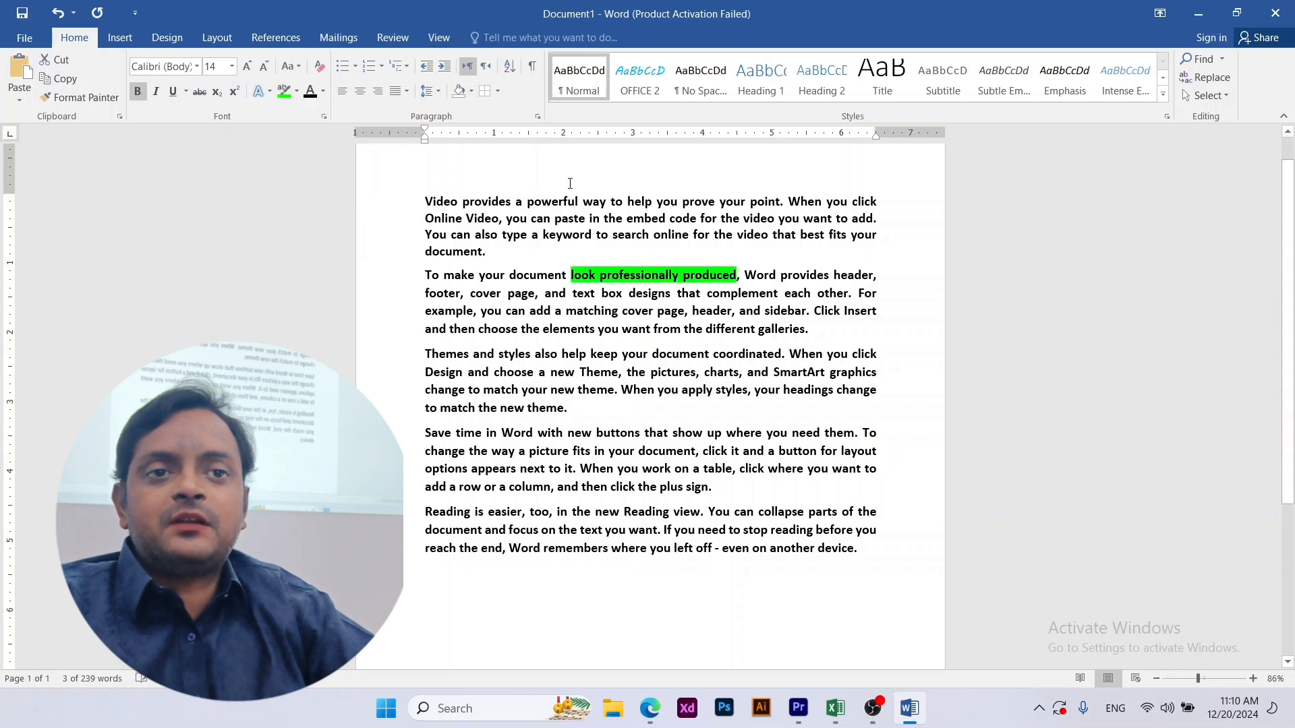
pyautogui.press('Left')
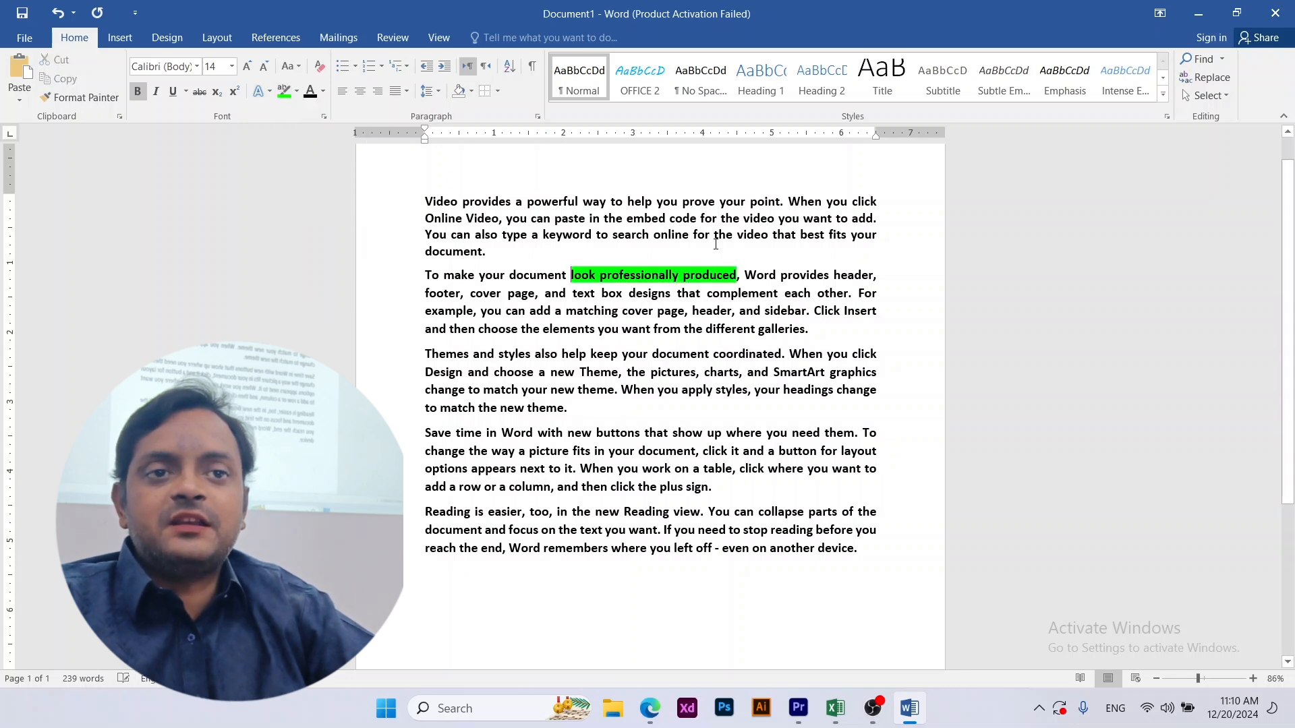
# Shade the third and fourth paragraphs light gold, and set their shading back to No Color
pyautogui.click(472, 92)
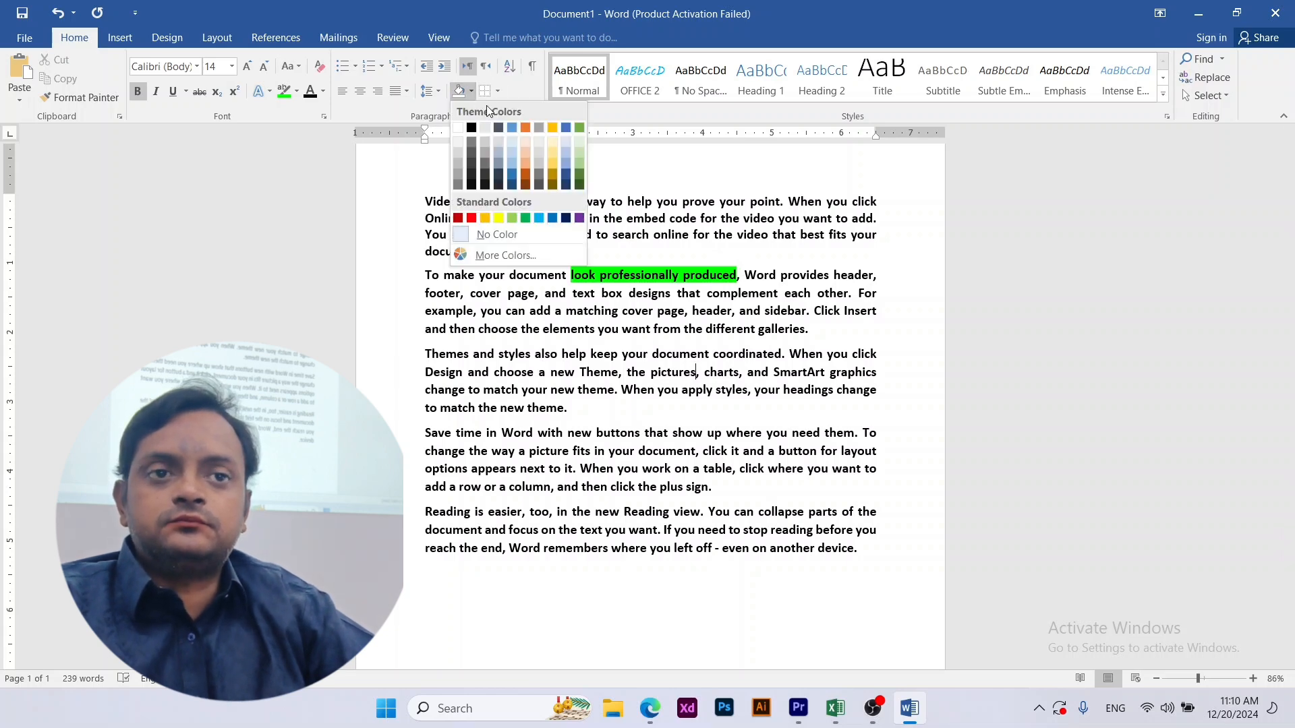
pyautogui.click(557, 163)
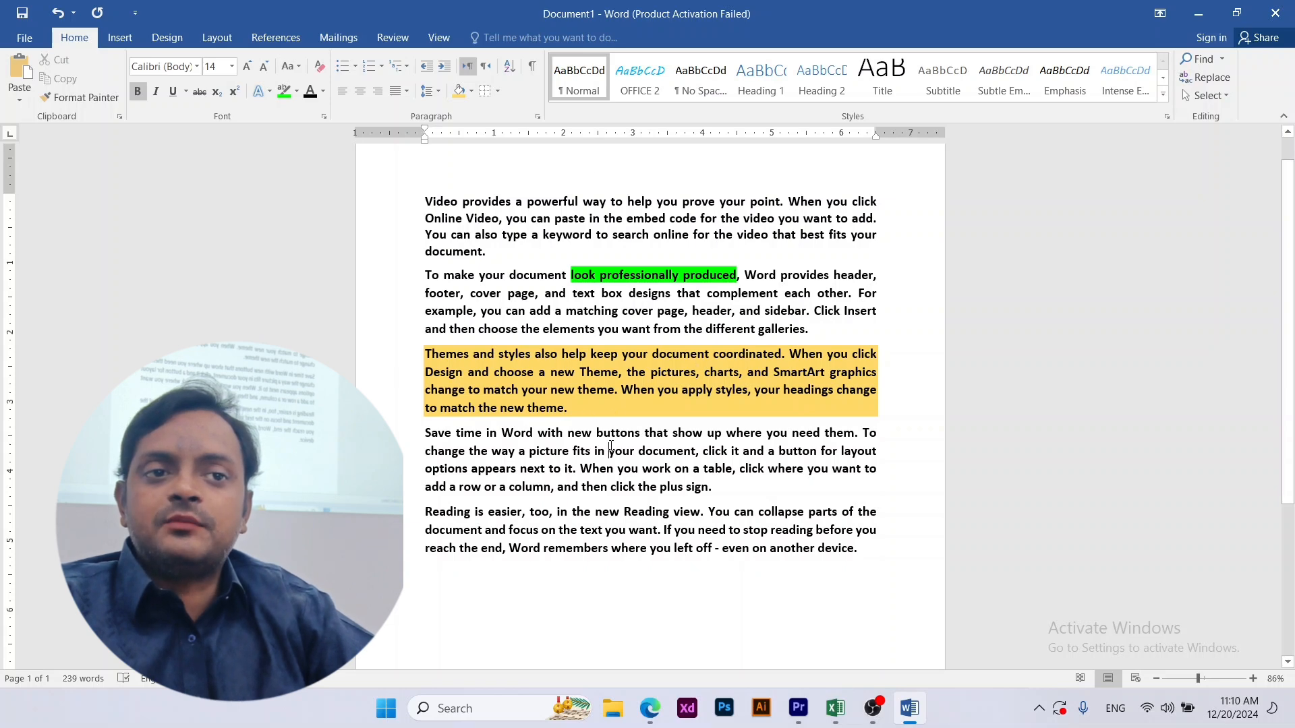
pyautogui.click(466, 91)
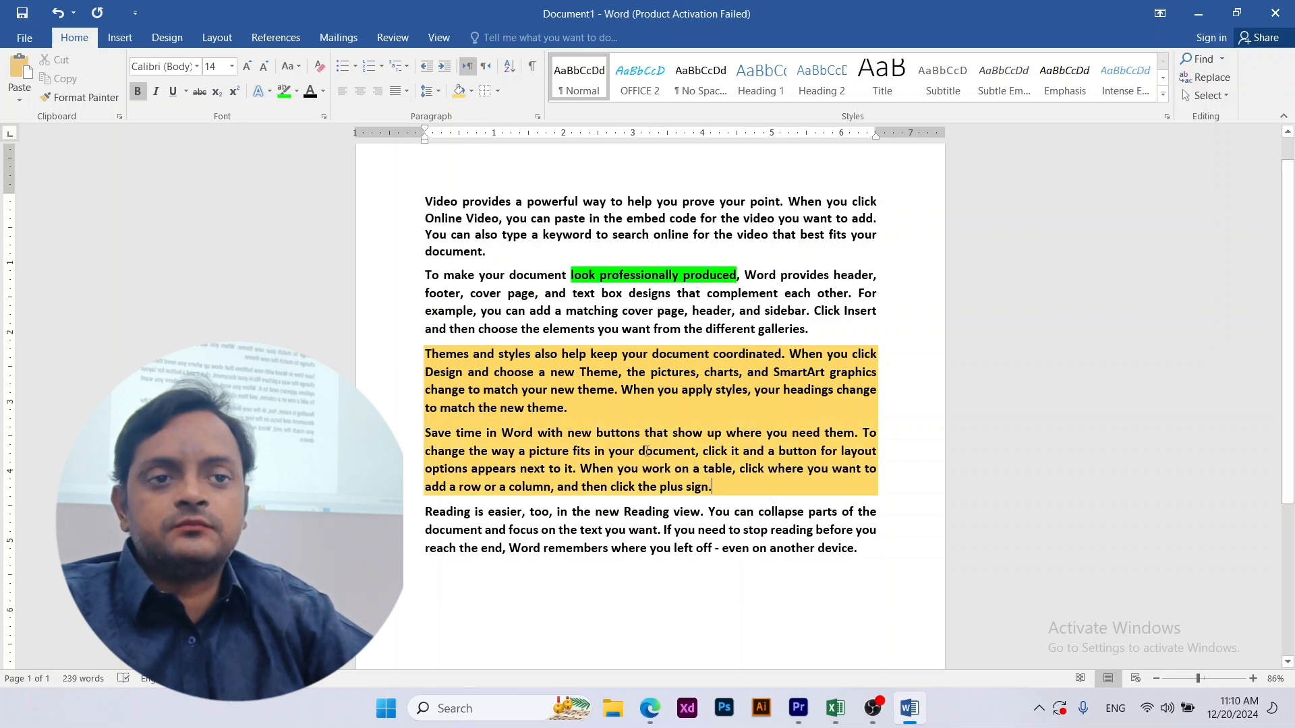
pyautogui.moveTo(714, 487)
pyautogui.mouseDown()
pyautogui.moveTo(472, 330)
pyautogui.moveTo(425, 355)
pyautogui.mouseUp()
pyautogui.click(471, 91)
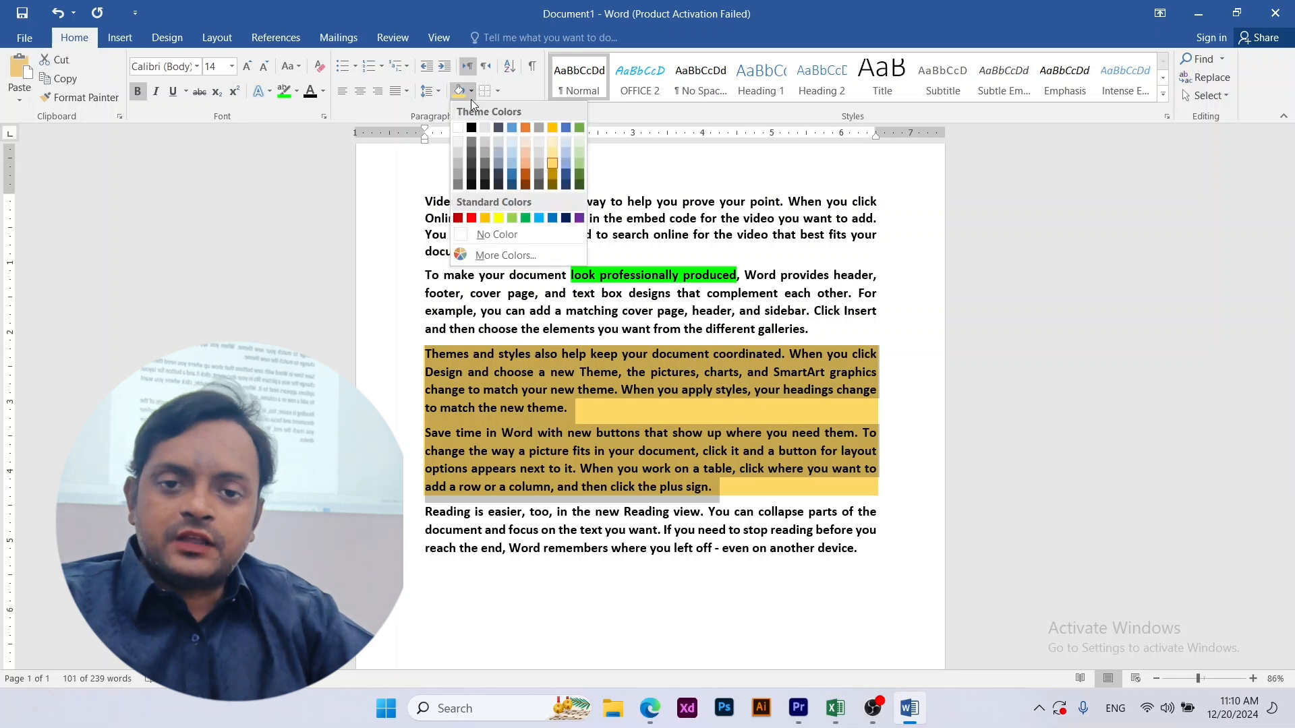
pyautogui.click(489, 234)
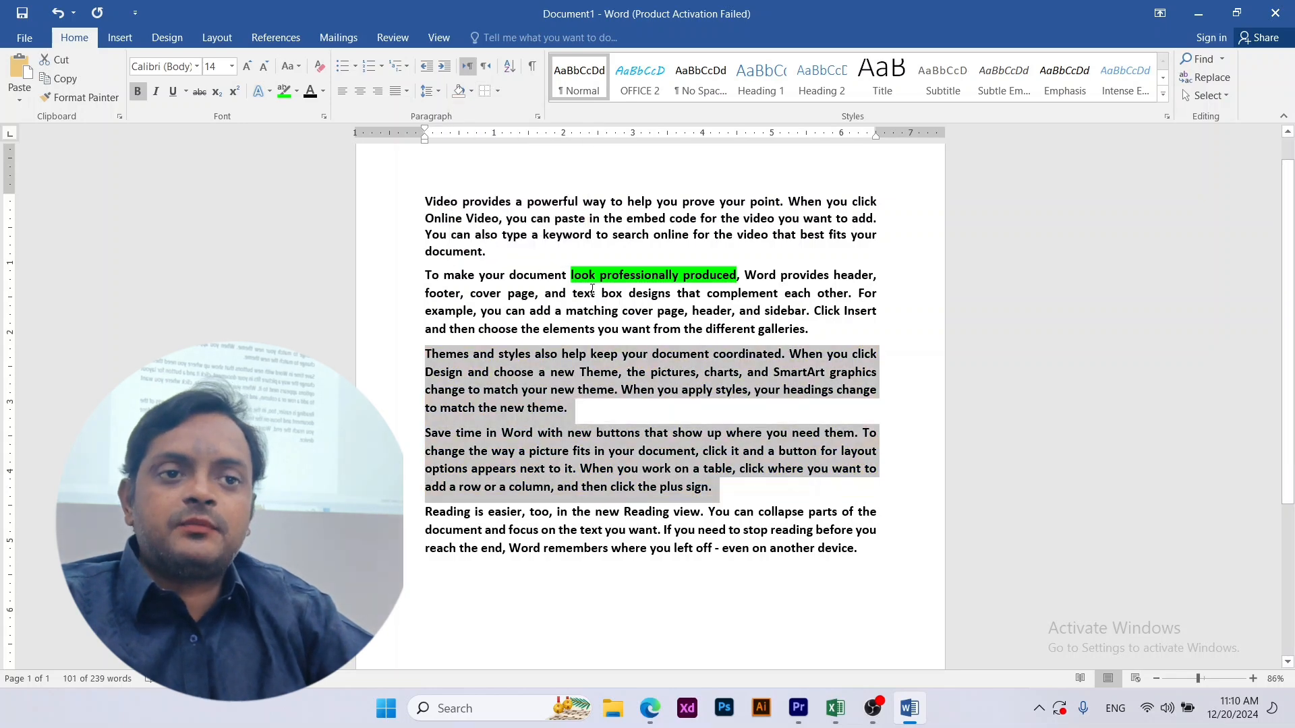
# Apply All Borders to the third paragraph, which begins with "Themes and styles"
pyautogui.moveTo(570, 275); pyautogui.dragTo(735, 275)
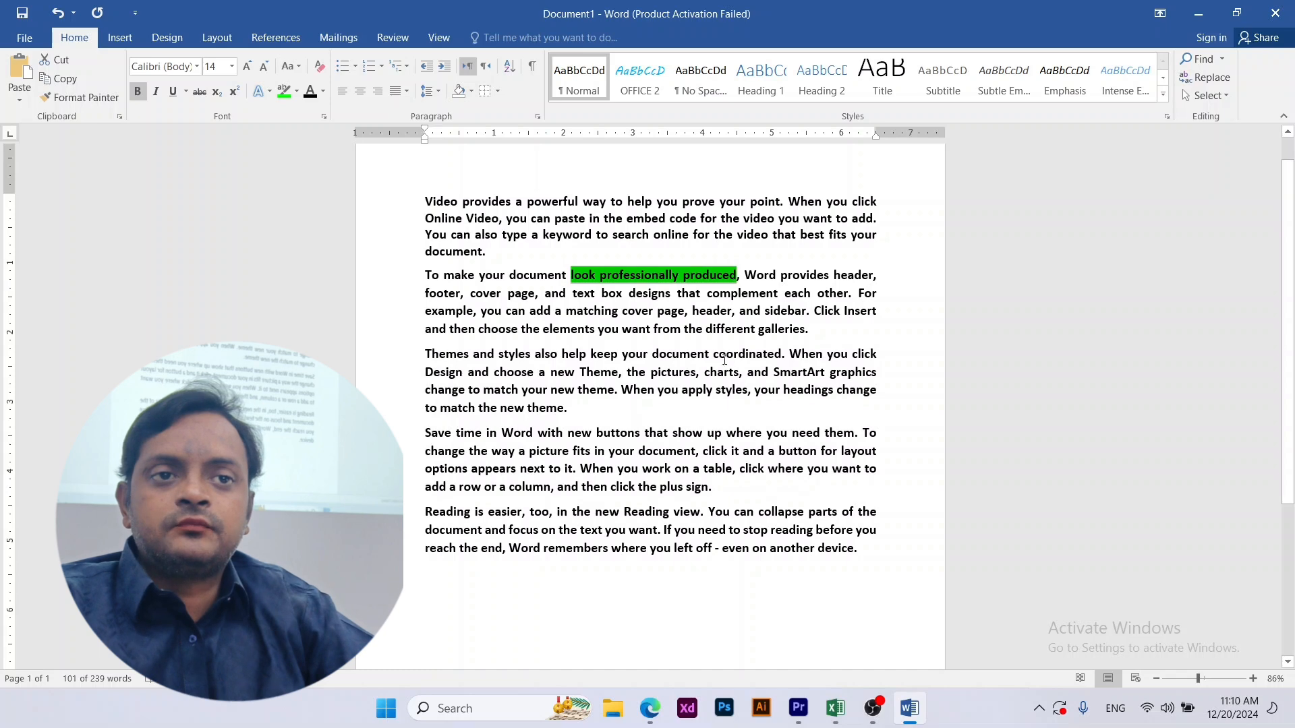
pyautogui.moveTo(574, 408); pyautogui.dragTo(425, 354)
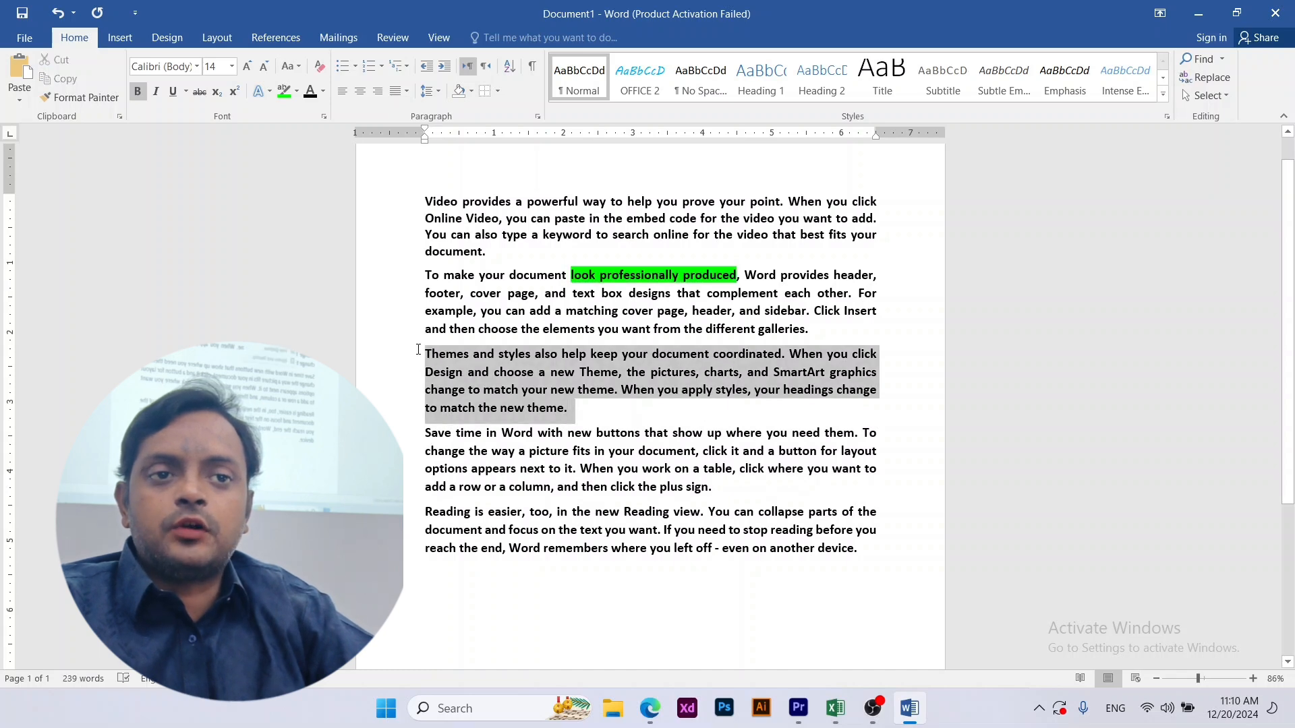
pyautogui.click(501, 92)
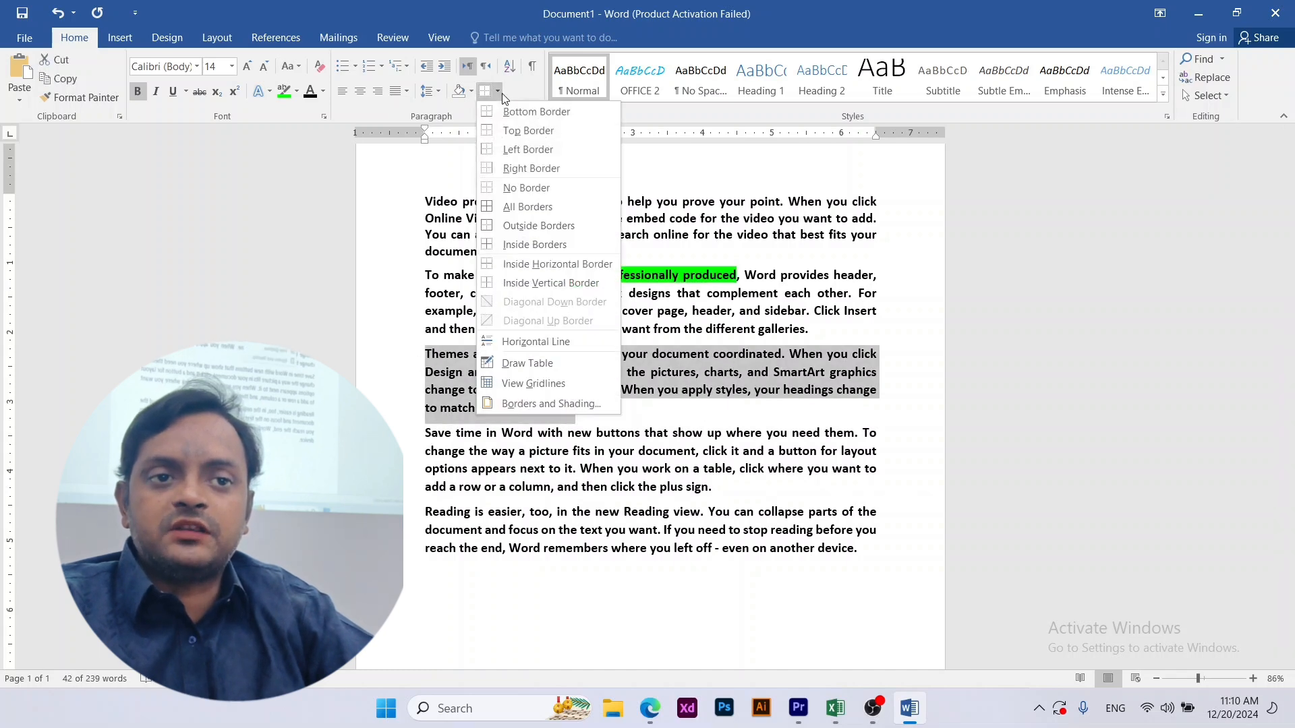
pyautogui.click(537, 208)
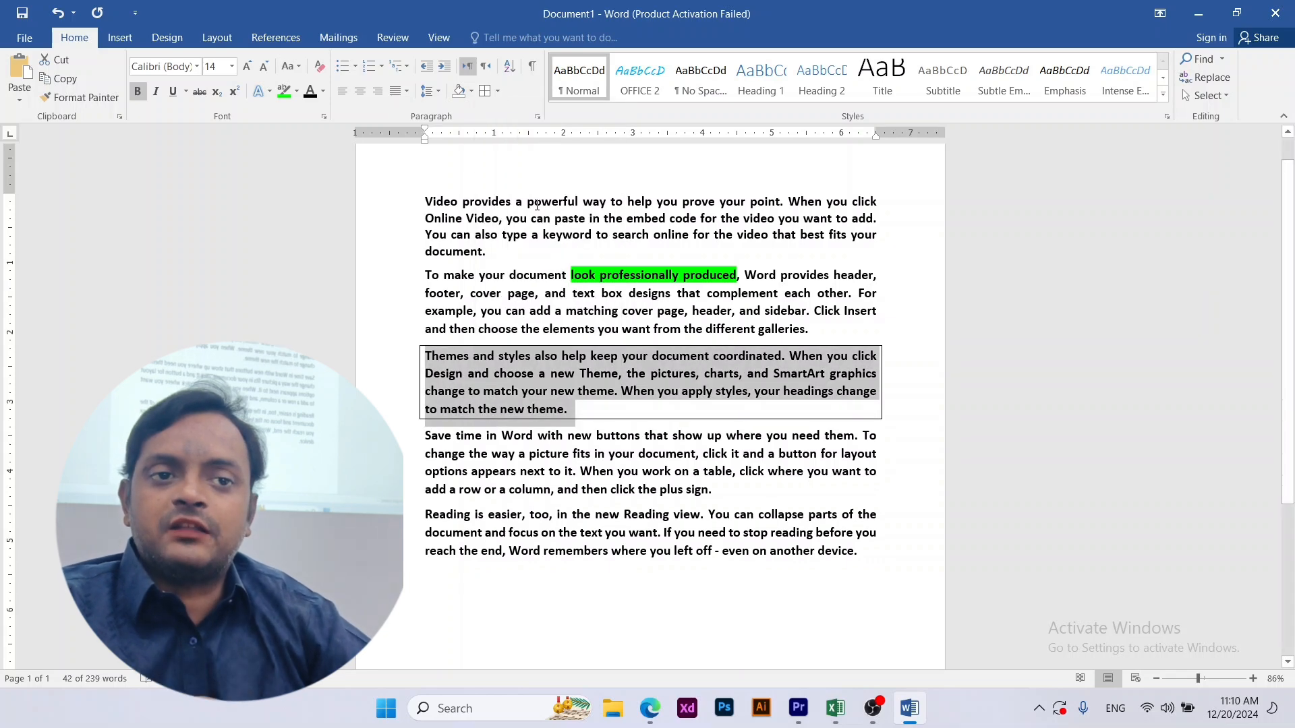
pyautogui.click(638, 412)
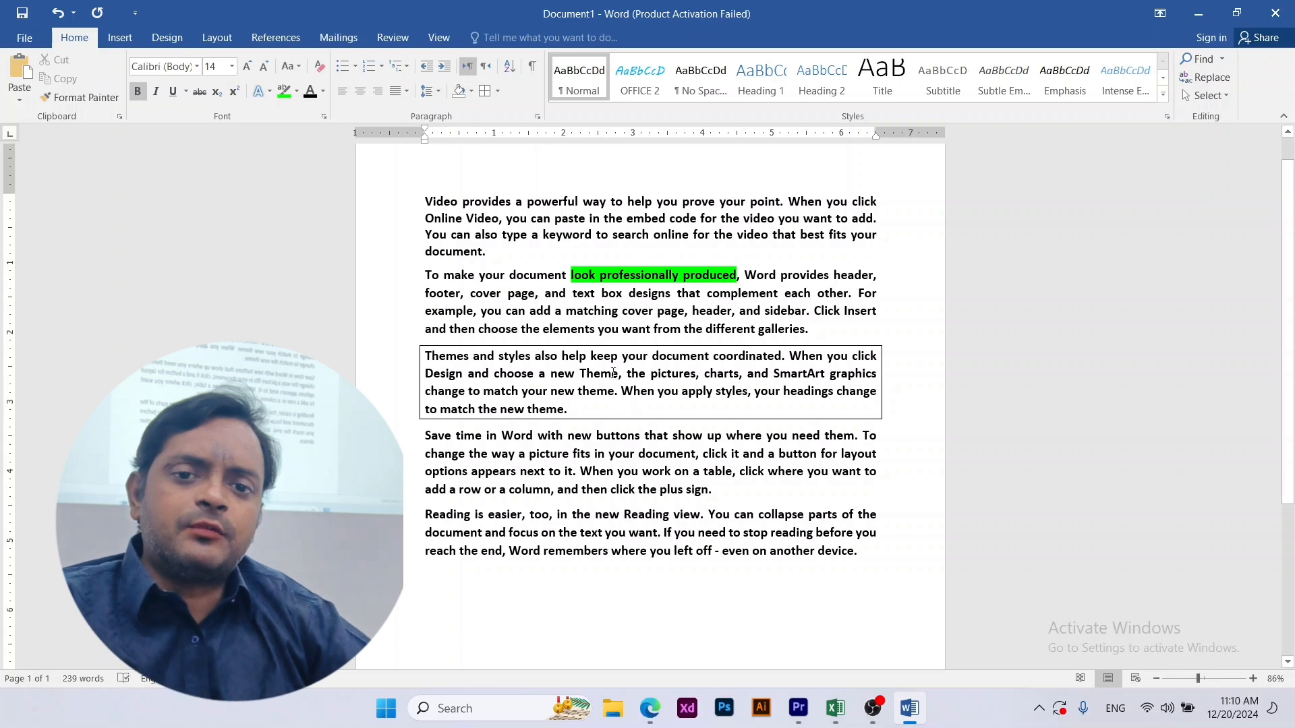
# Add a left border and a right border to the last paragraph
pyautogui.moveTo(867, 553); pyautogui.dragTo(438, 509)
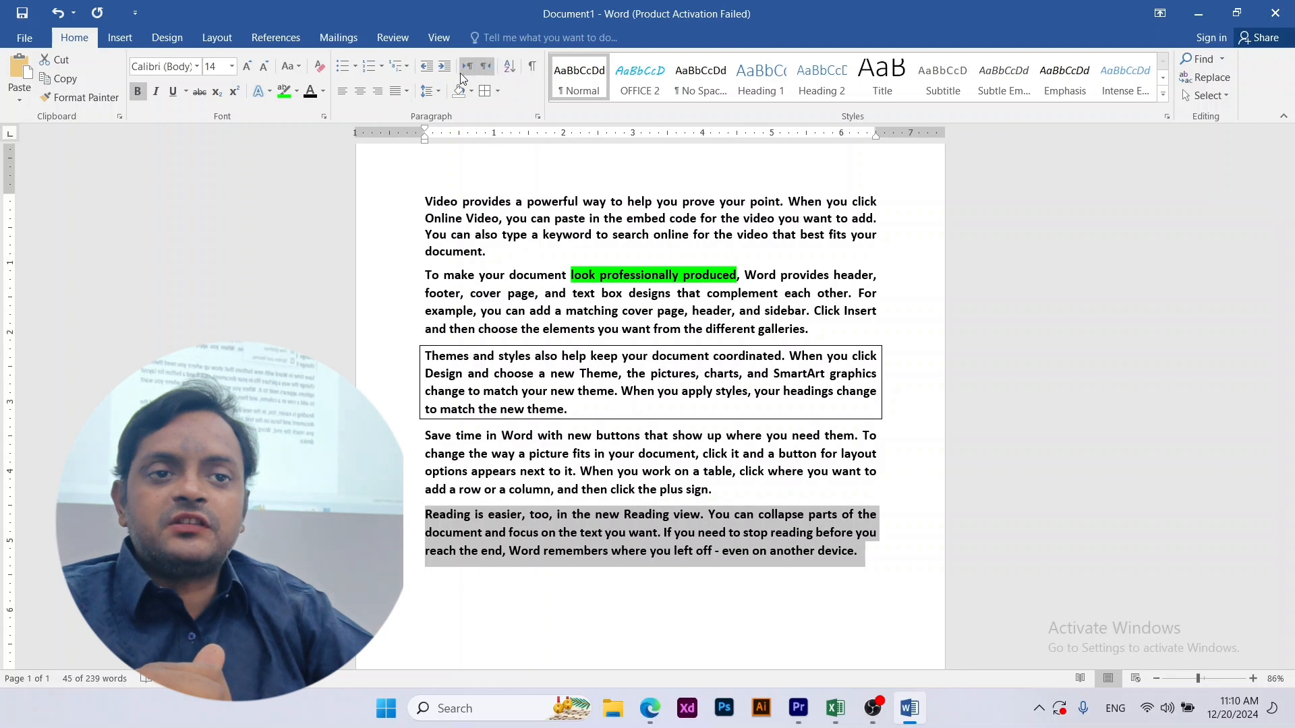
pyautogui.click(498, 91)
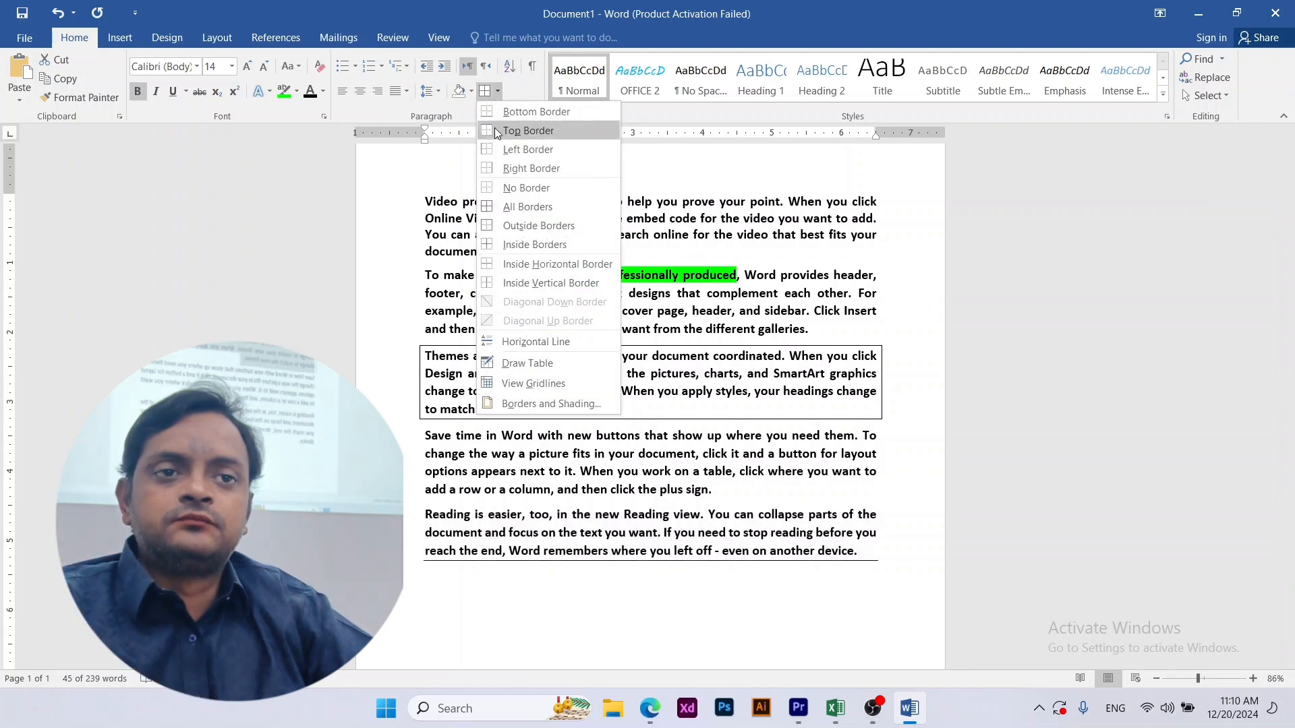
pyautogui.click(535, 152)
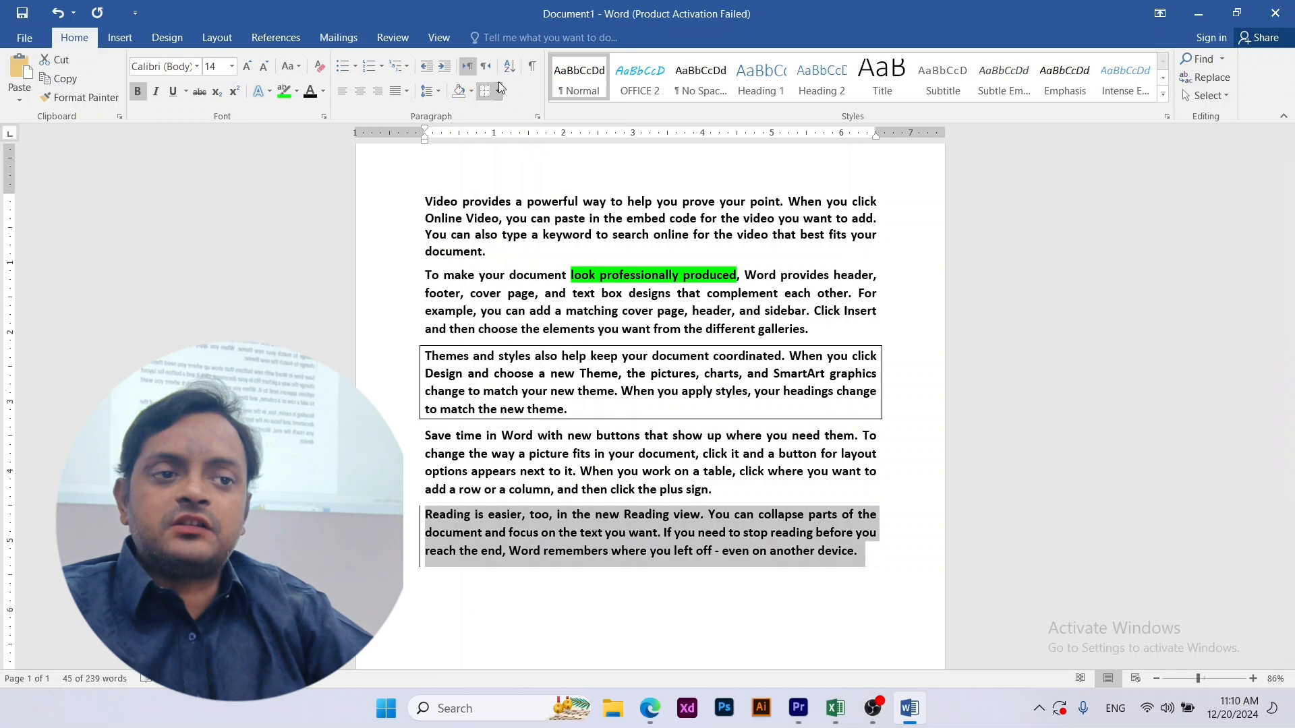
pyautogui.click(498, 91)
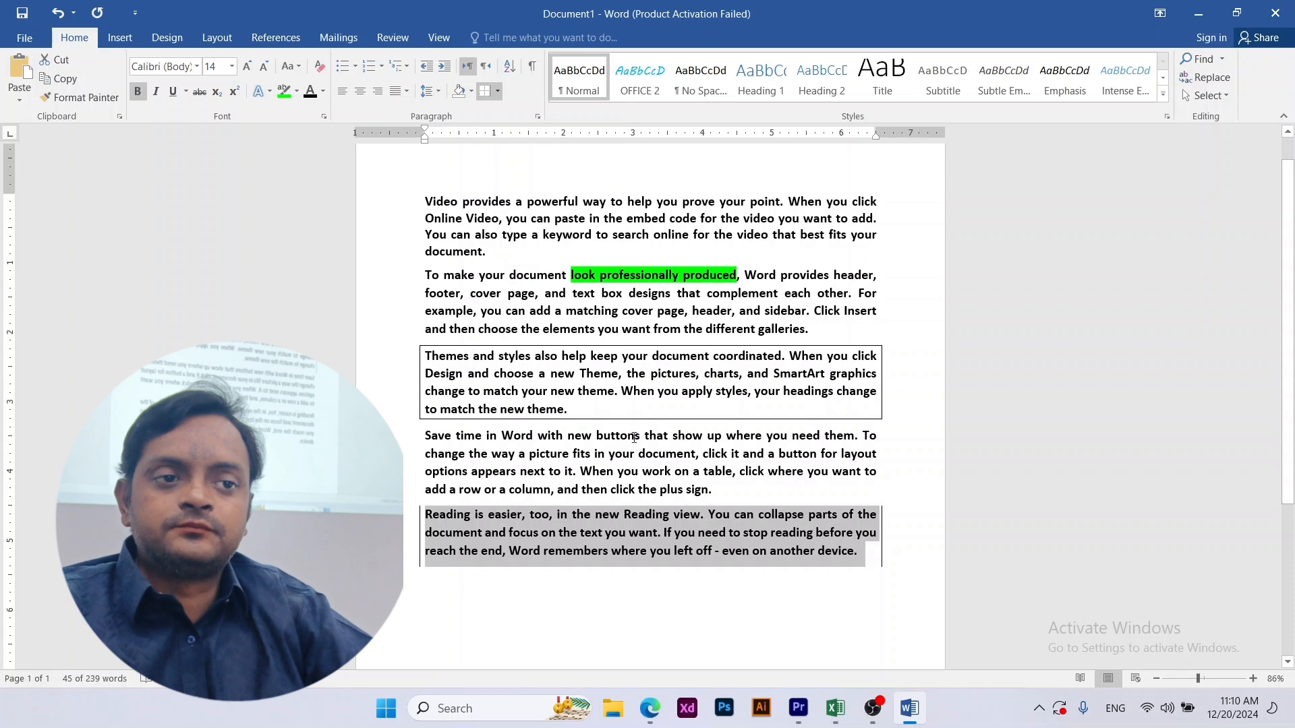
pyautogui.click(623, 516)
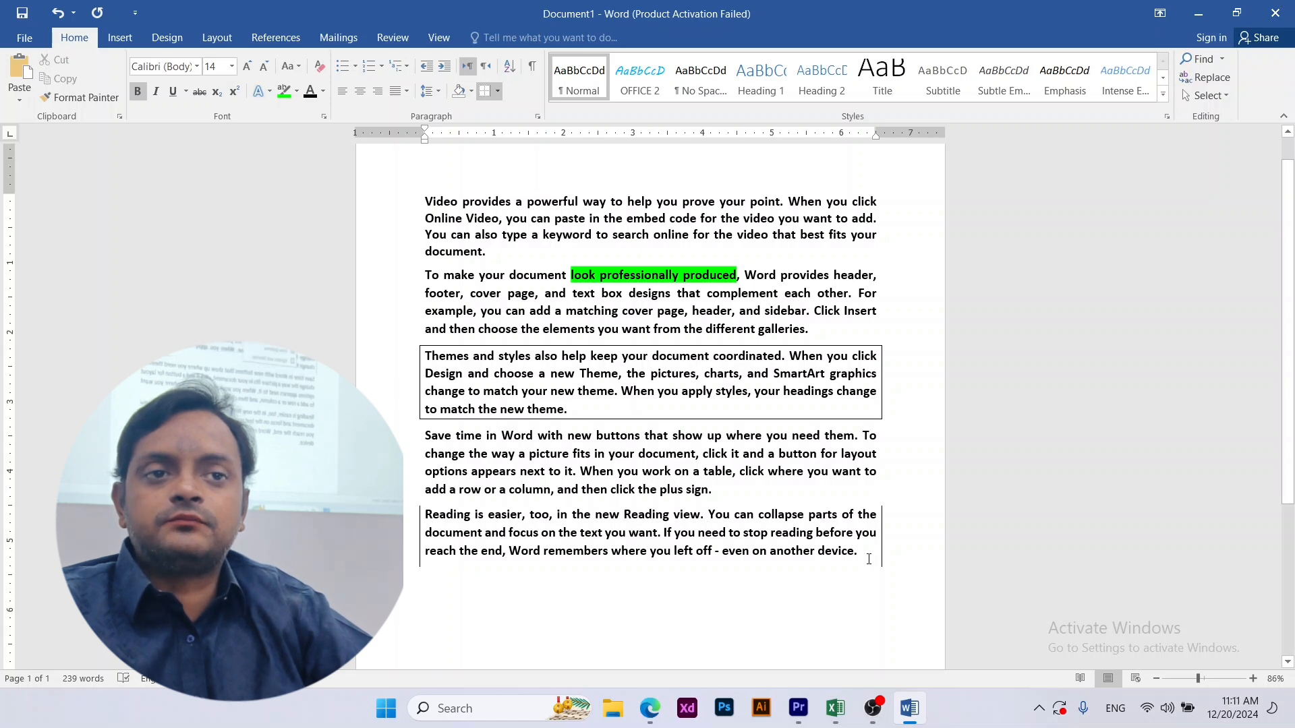
# Remove all borders from the last three paragraphs
pyautogui.moveTo(869, 559); pyautogui.dragTo(425, 355)
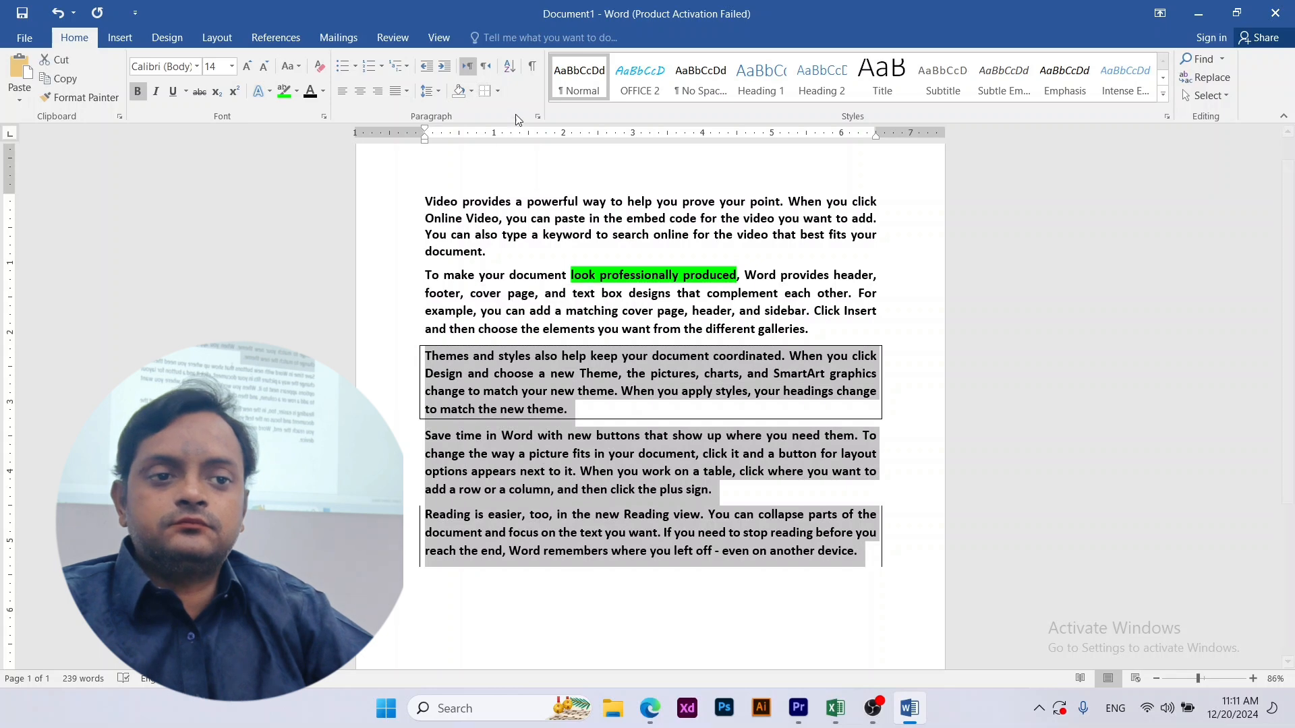
pyautogui.click(497, 91)
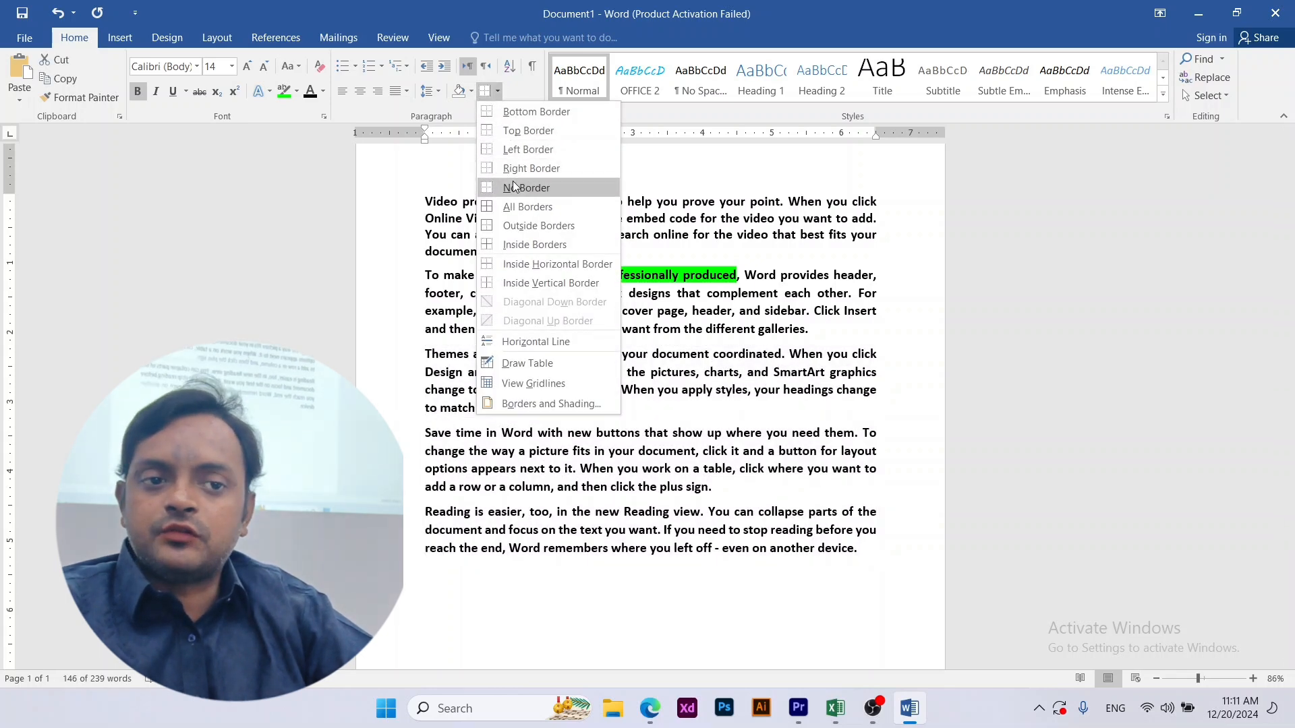
pyautogui.click(513, 182)
pyautogui.click(714, 552)
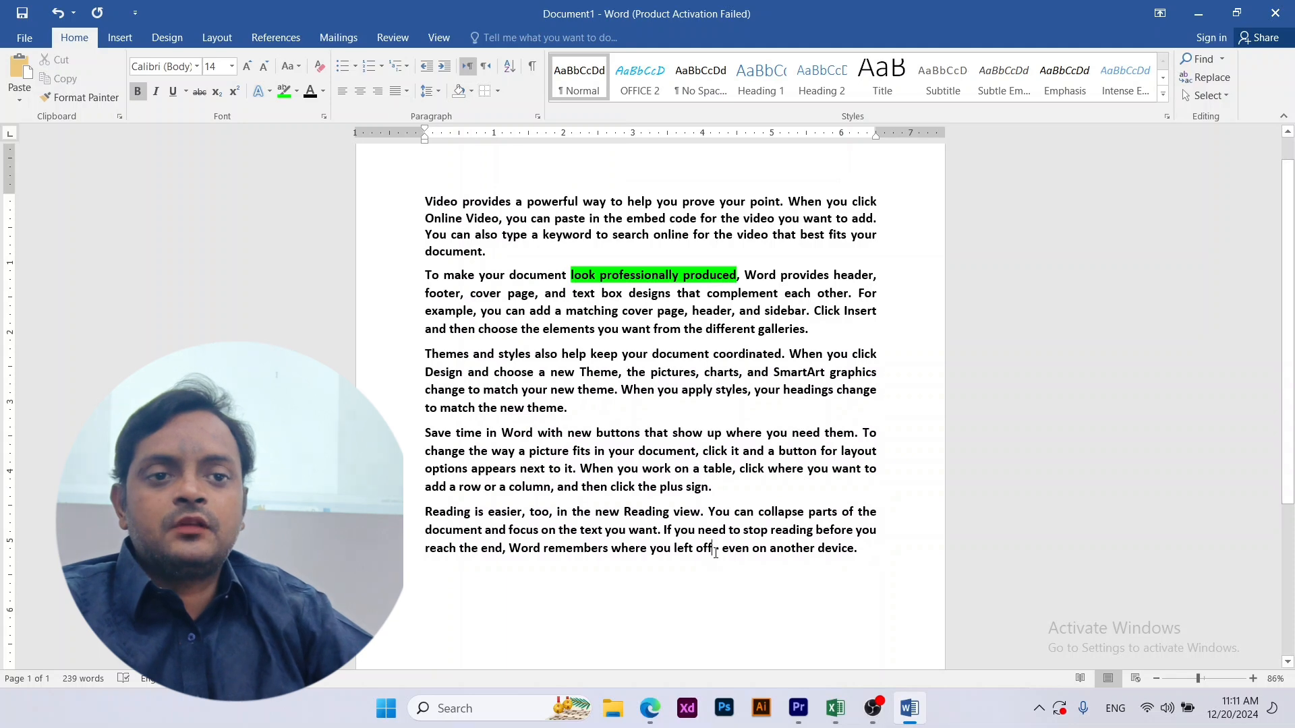
# Replace the whole document text with the numbers 13357, 13361, 13358, 13351 and 13352, one per line
pyautogui.hotkey('ctrl', 'a')
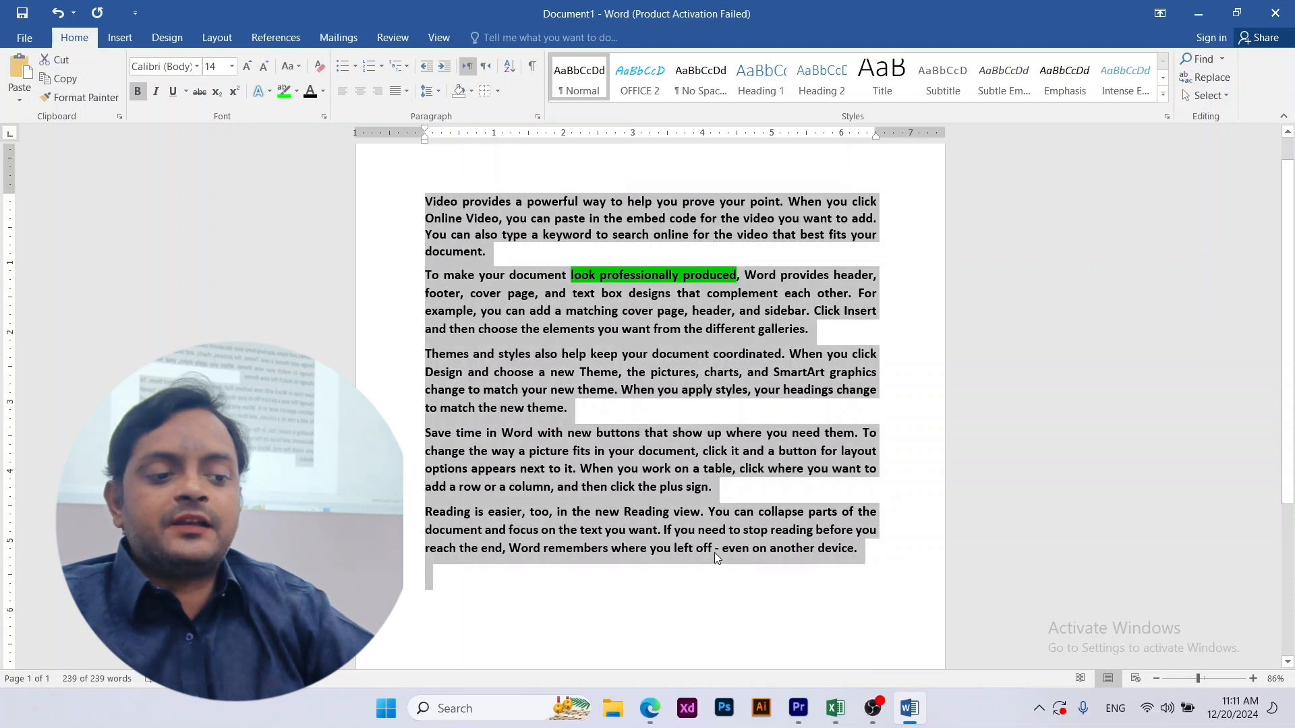
pyautogui.press('Delete')
pyautogui.write('13357')
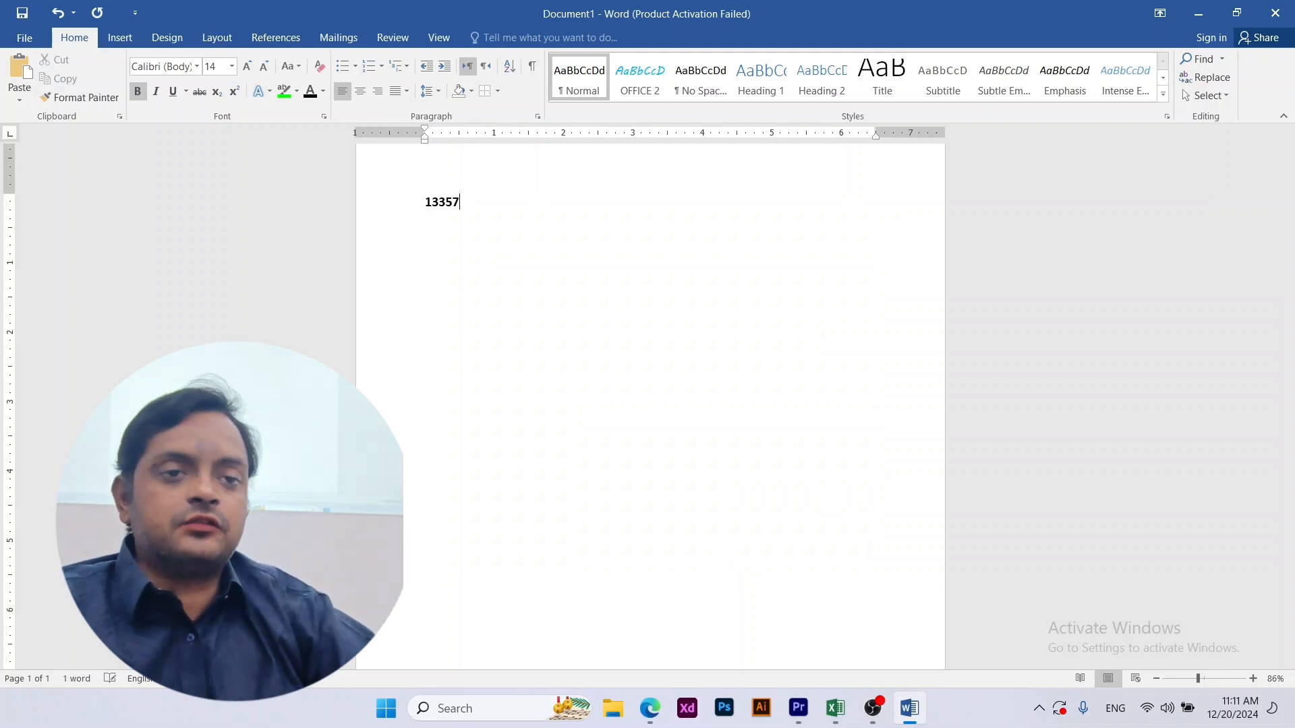
pyautogui.press('Return')
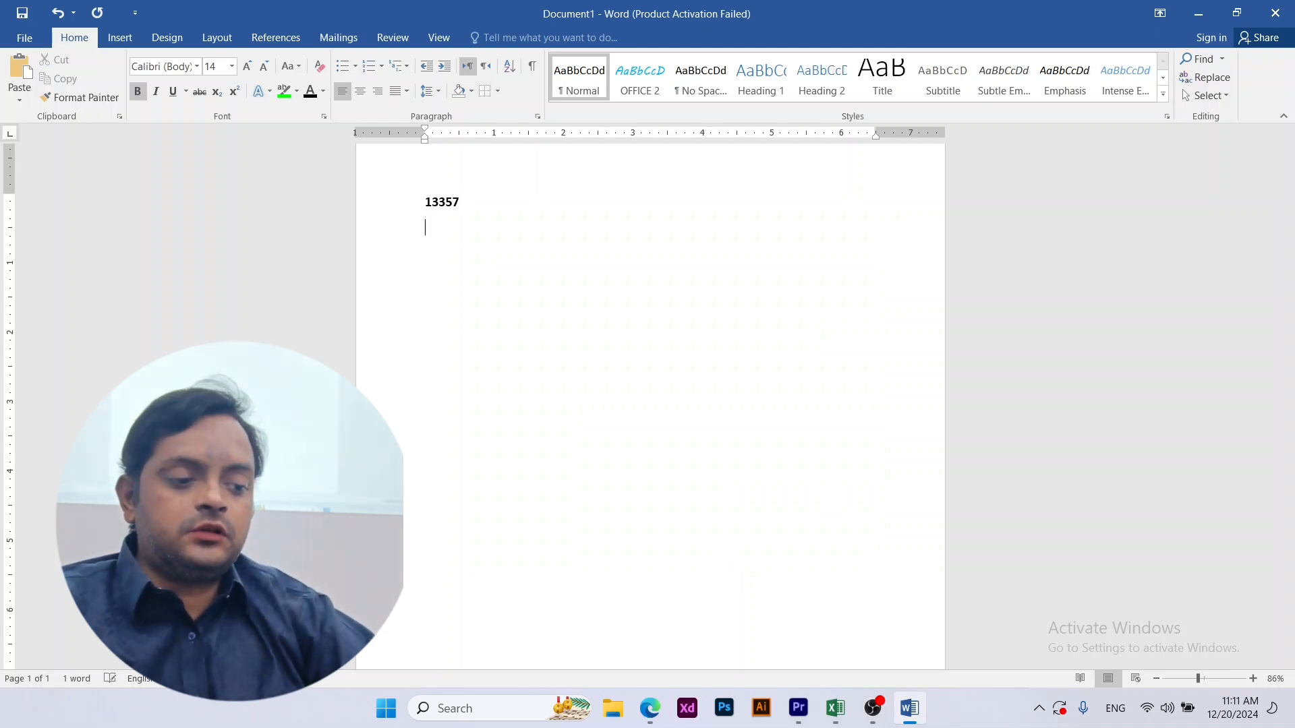
pyautogui.write('13361 ')
pyautogui.write('13358')
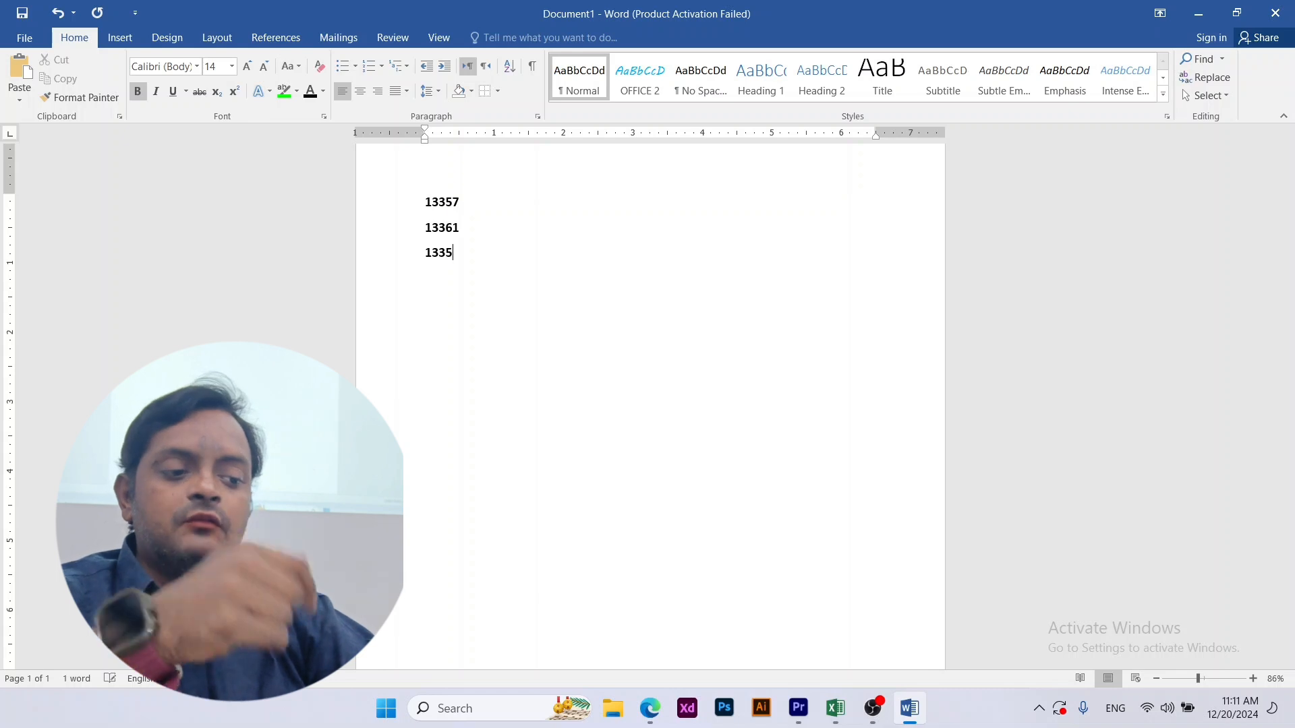
pyautogui.press('Return')
pyautogui.write('133')
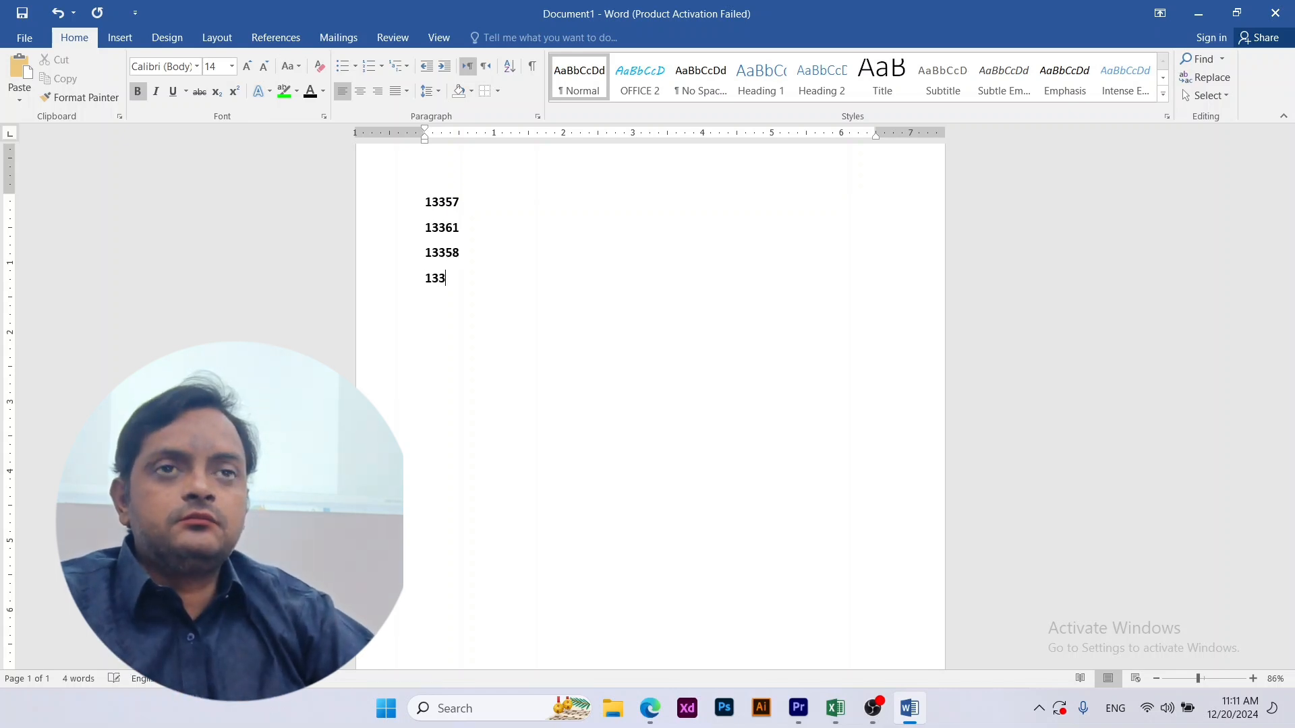
pyautogui.write('51 13352')
pyautogui.press('Return')
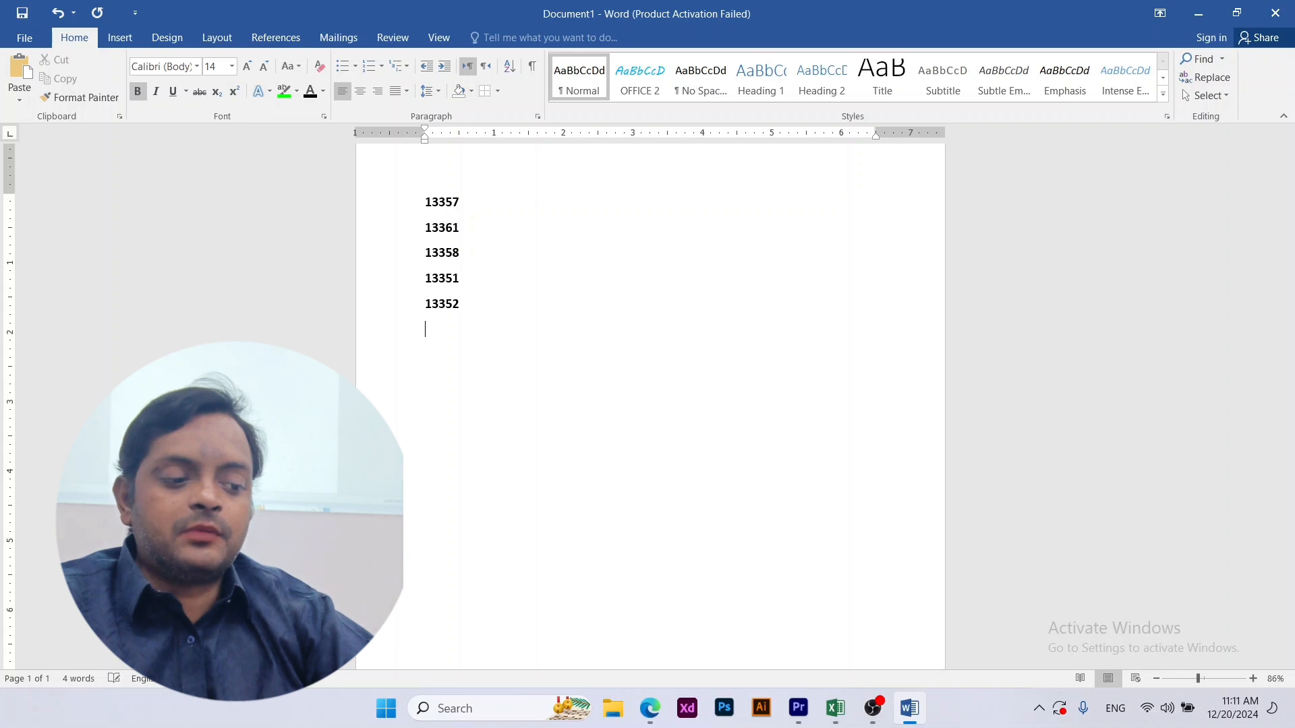
# Continue the number list with 13367, 13366, 13369, 13370 and 13371, one per line
pyautogui.write('13367')
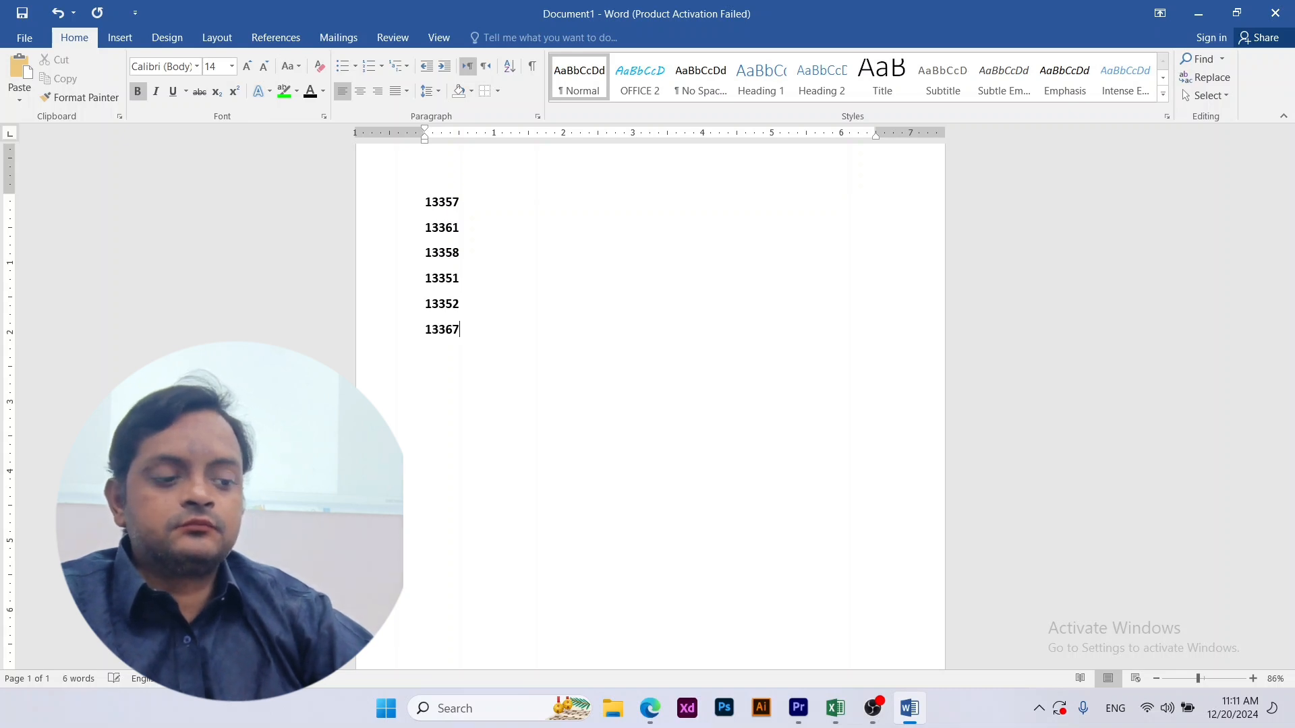
pyautogui.press('Return')
pyautogui.write('13366')
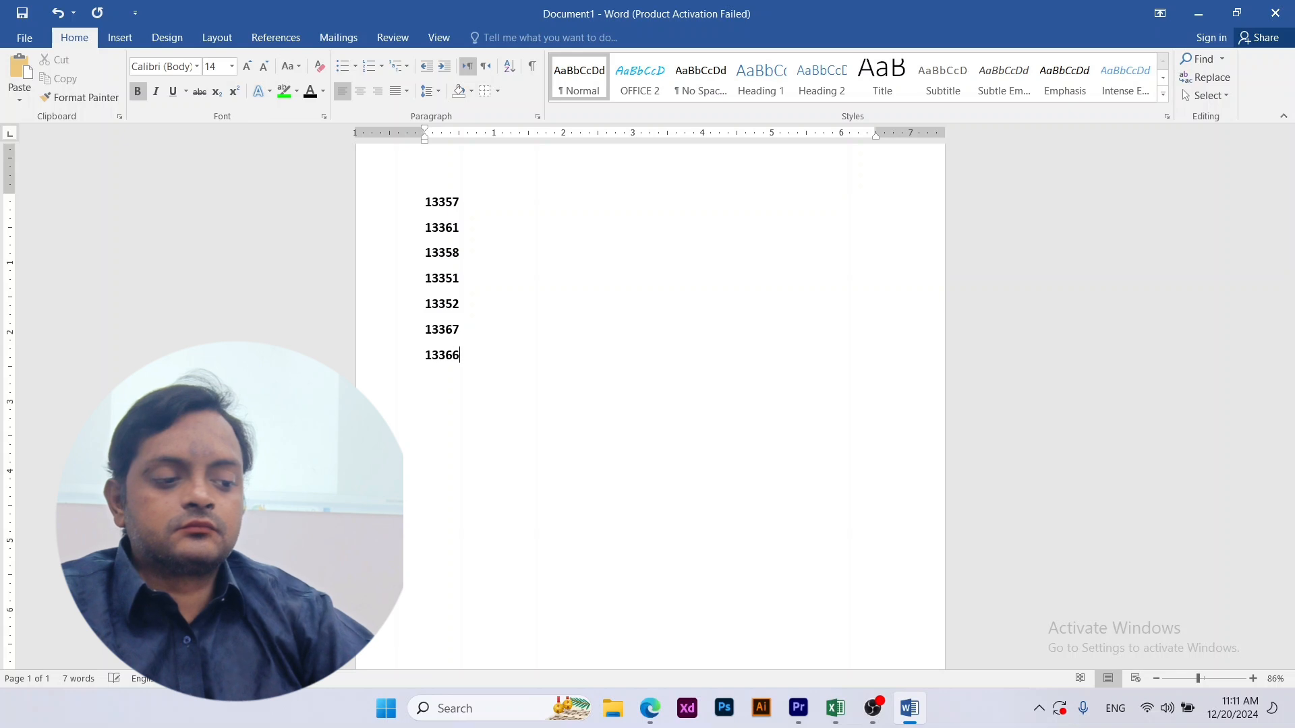
pyautogui.write('133')
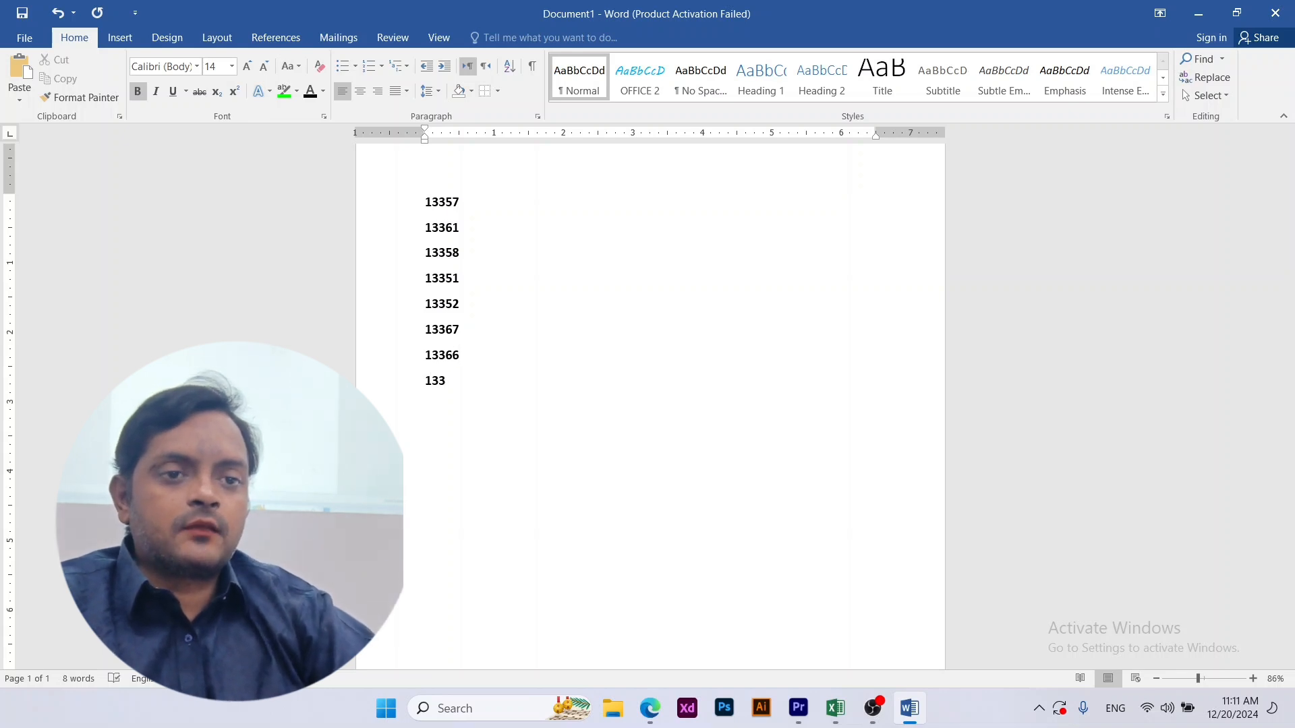
pyautogui.write('69')
pyautogui.press('Return')
pyautogui.write('13370')
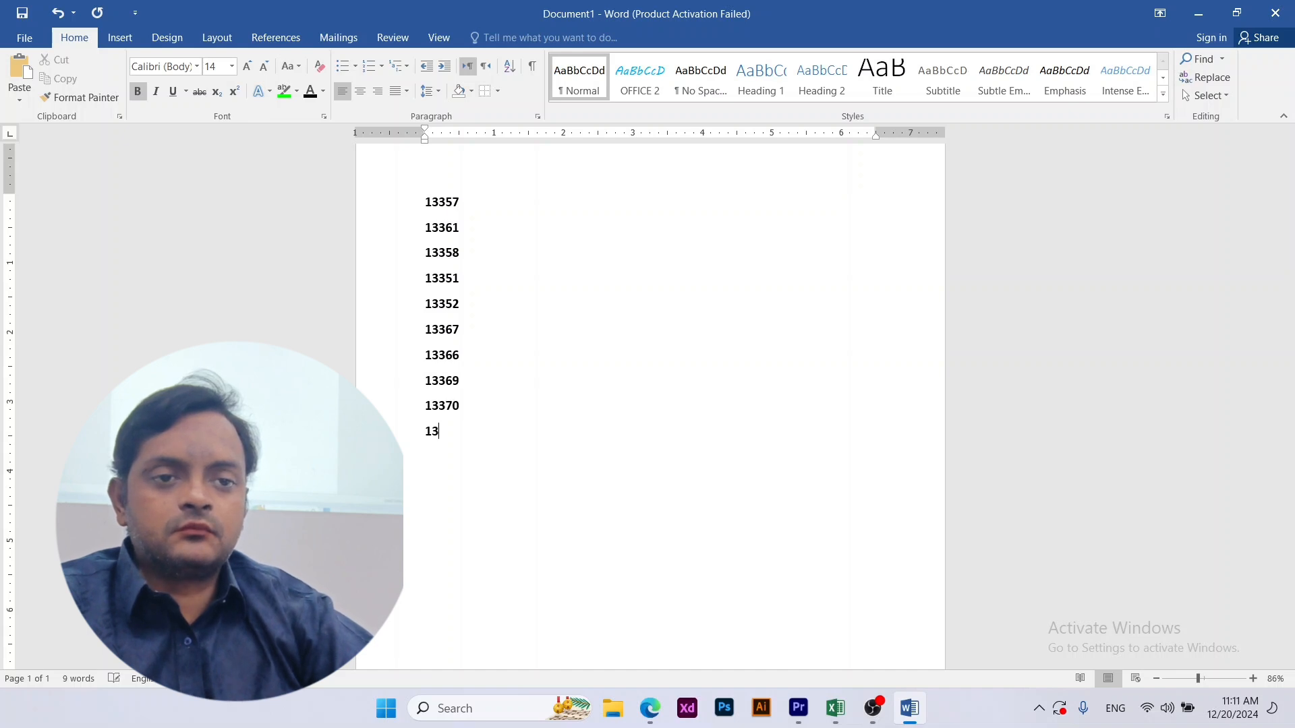
pyautogui.write('371')
pyautogui.press('Return')
# Add 13368, 13363, 13362, 13353 and 13354 to the end of the list, one per line
pyautogui.write('13')
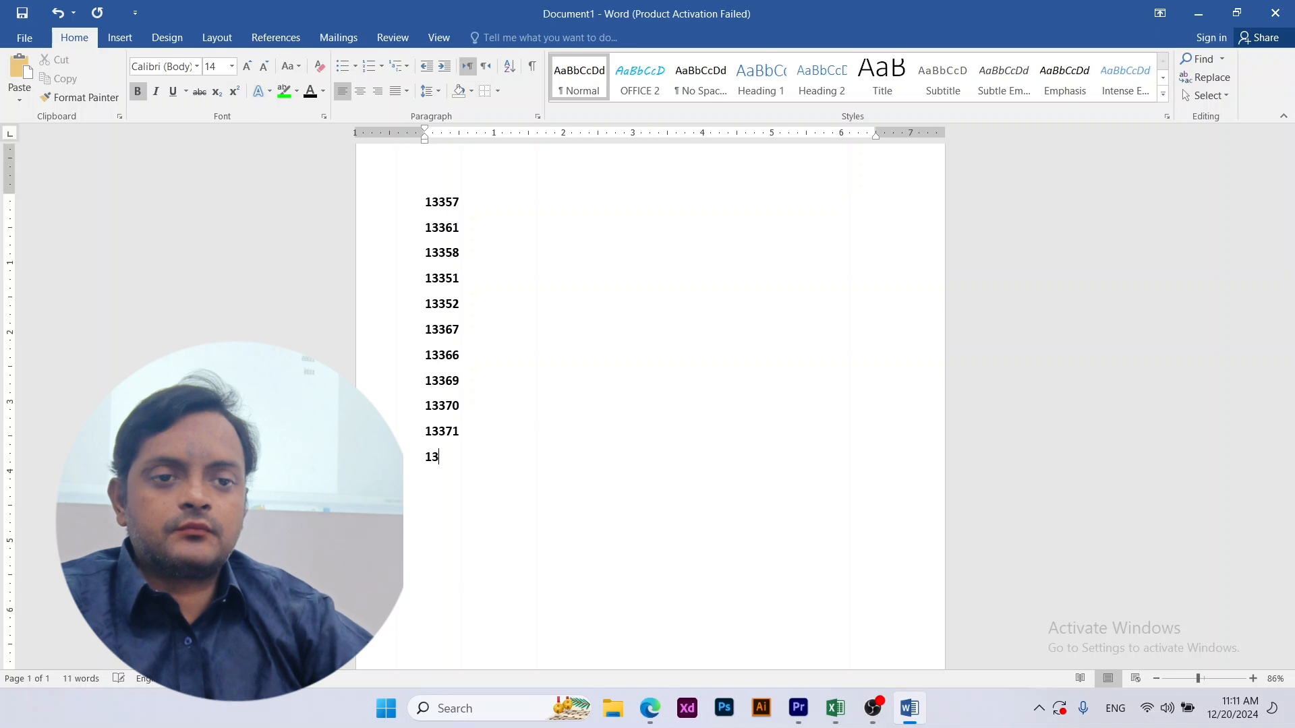
pyautogui.write('3')
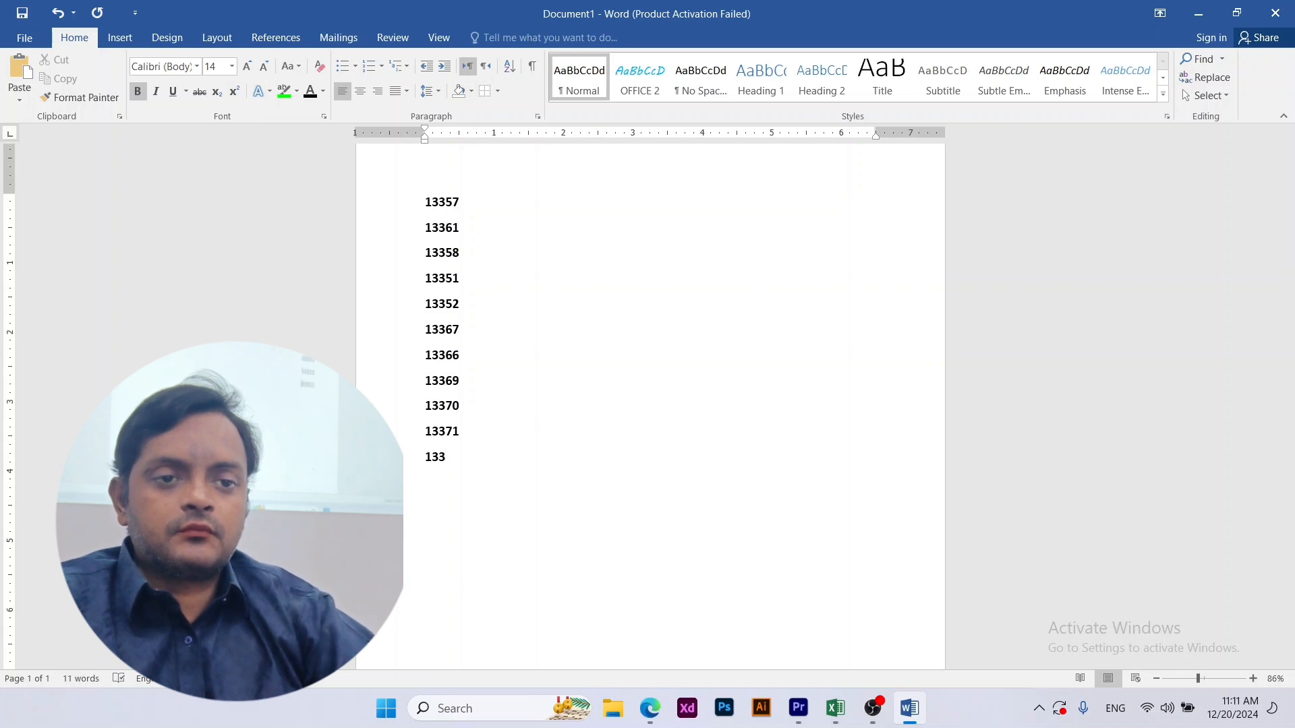
pyautogui.write('68')
pyautogui.press('Return')
pyautogui.write('1')
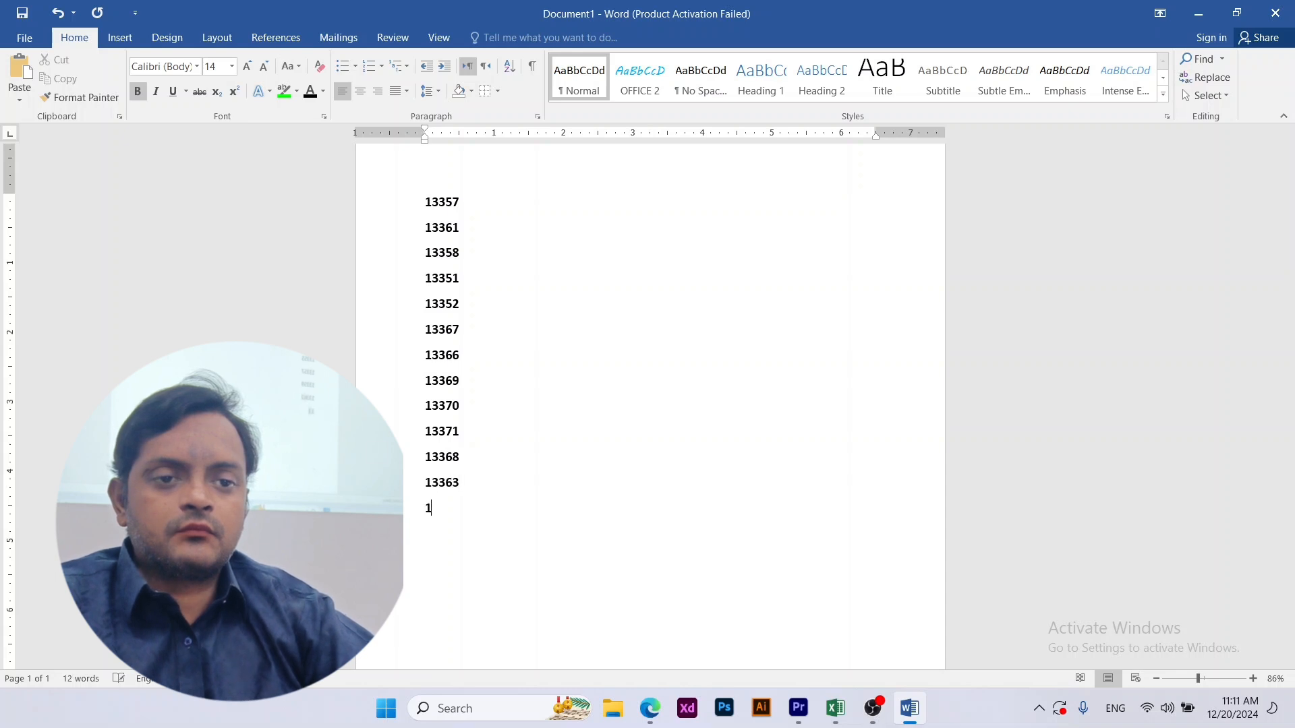
pyautogui.write('3357 13361 ')
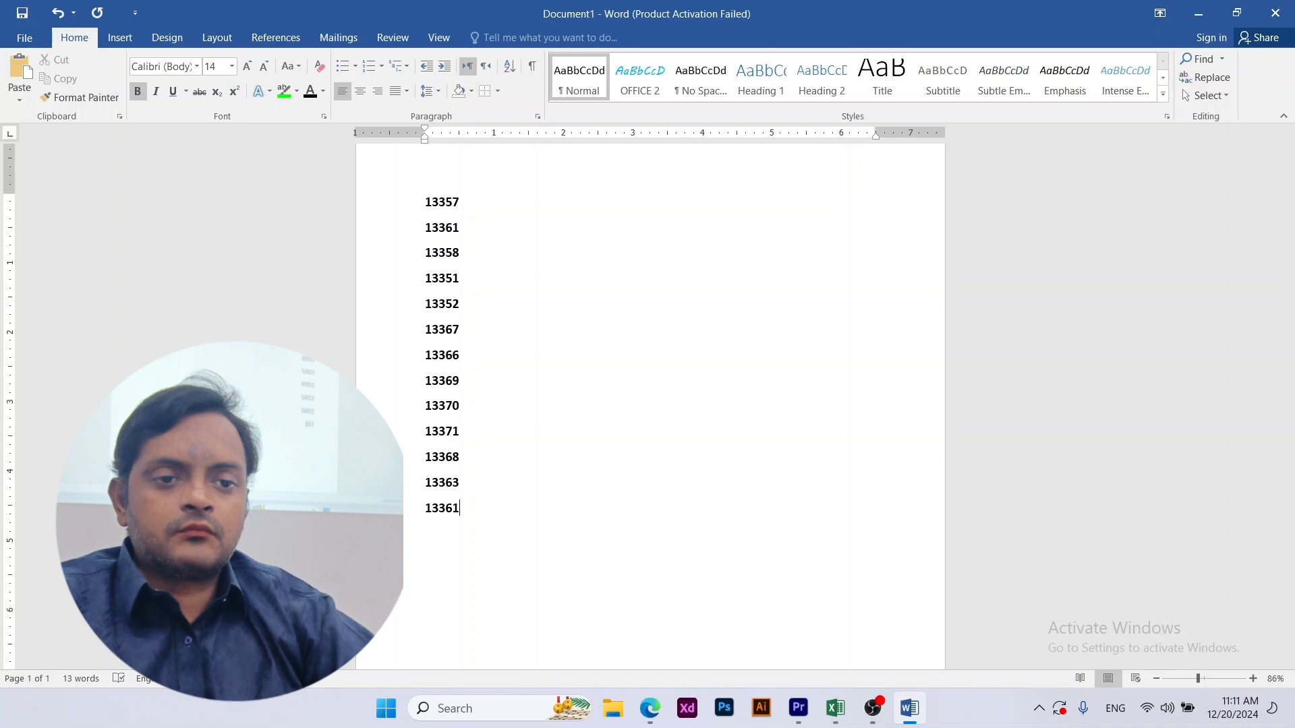
pyautogui.write('13')
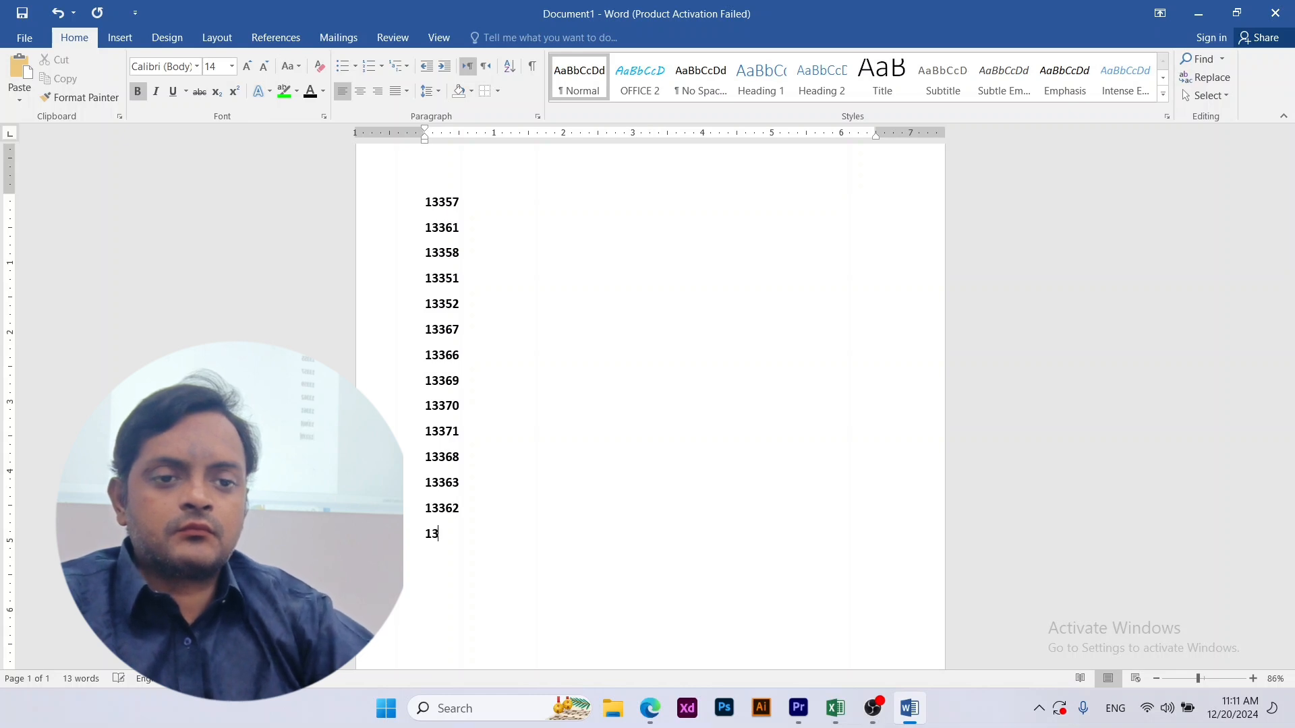
pyautogui.write('358 13')
pyautogui.press('Return')
pyautogui.write('13354')
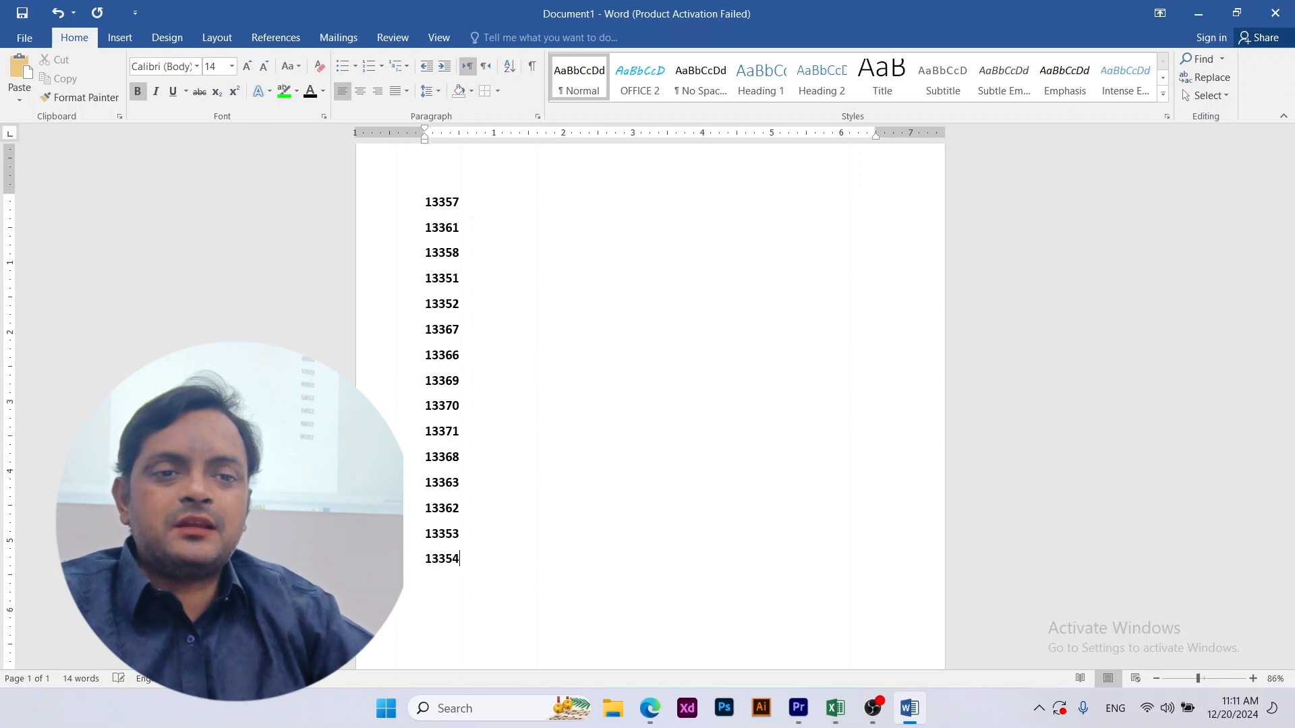
pyautogui.press('Return')
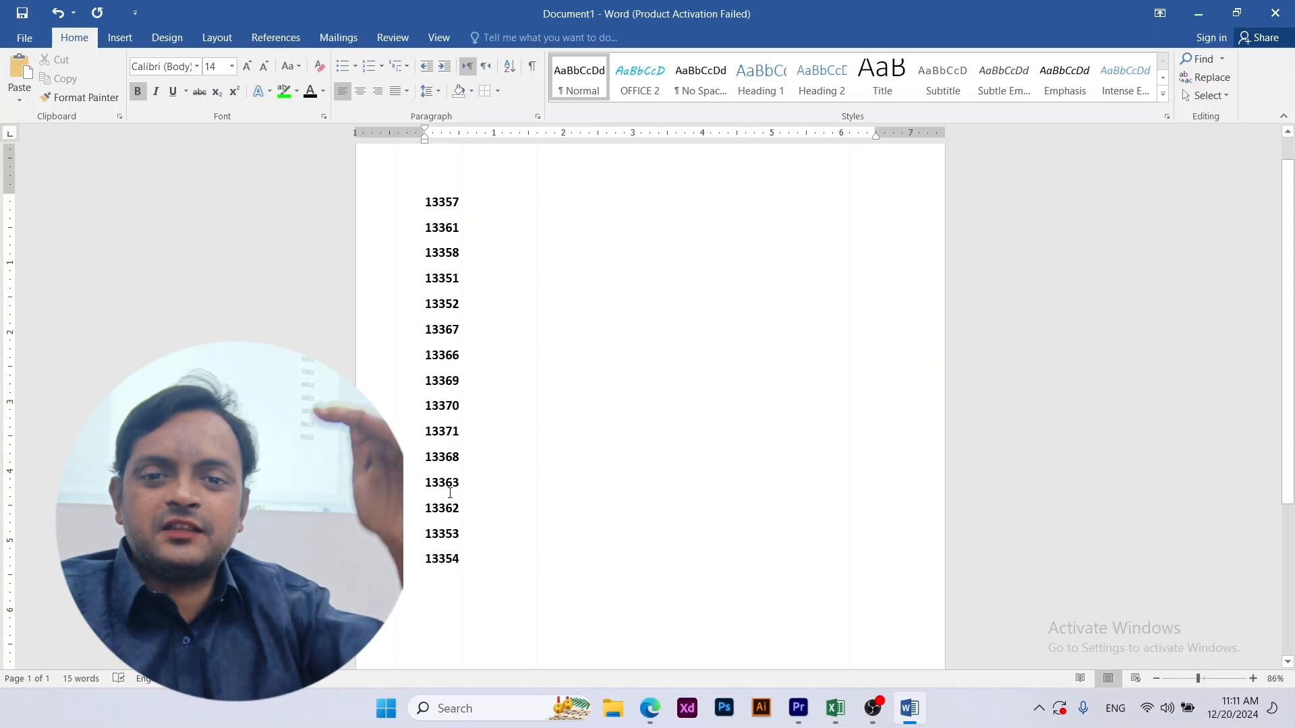
# Sort the whole number list by paragraphs as numbers in ascending order, with no header row
pyautogui.moveTo(468, 559); pyautogui.dragTo(375, 211)
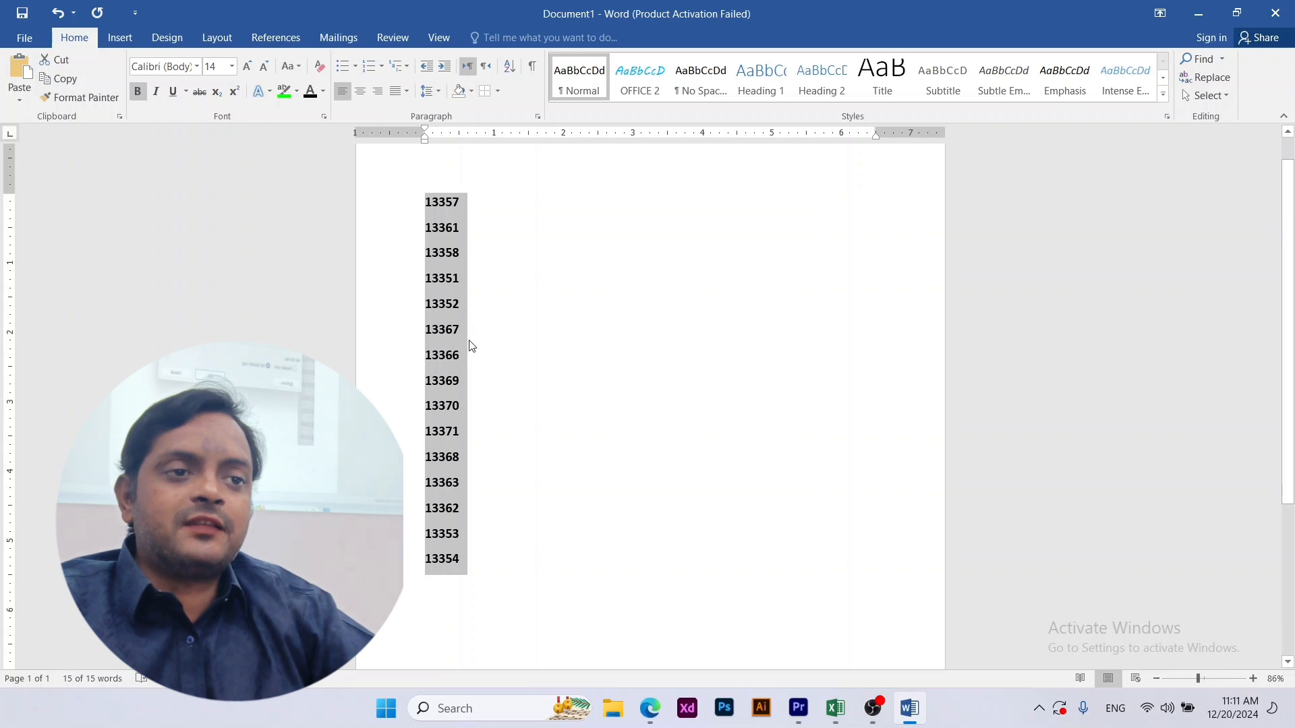
pyautogui.click(516, 64)
pyautogui.click(795, 255)
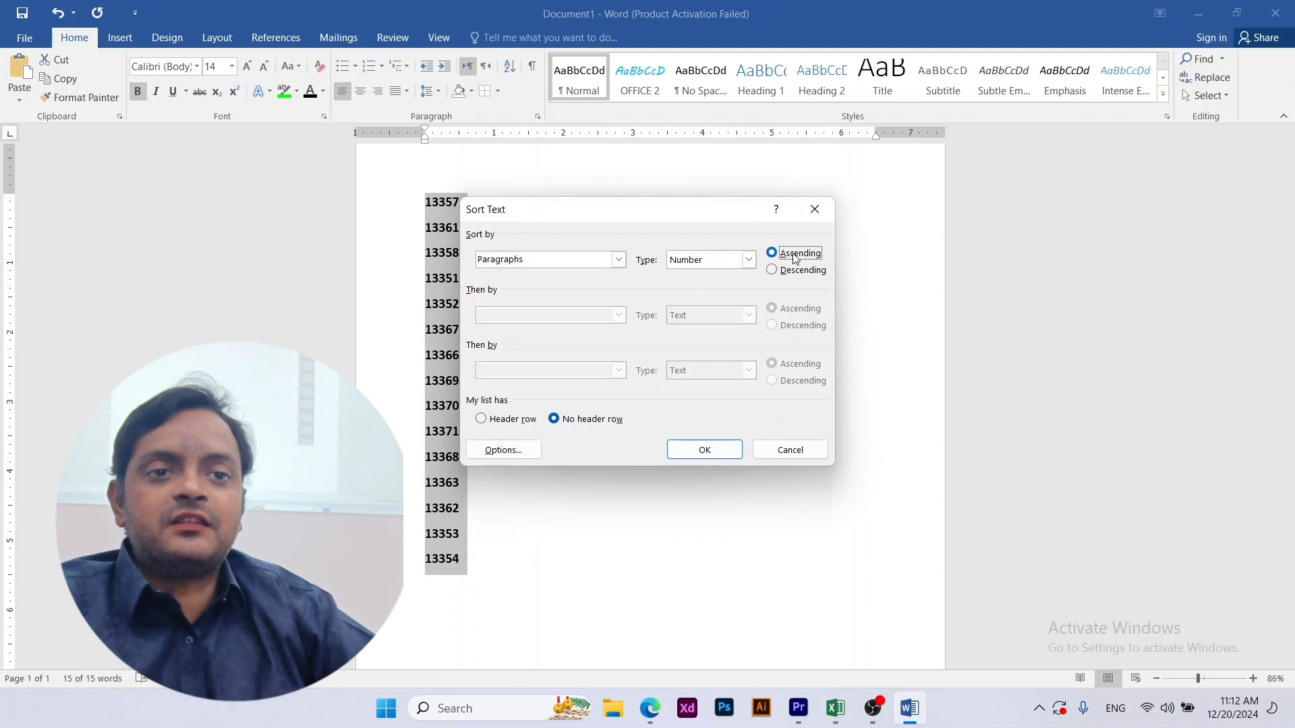
pyautogui.click(723, 458)
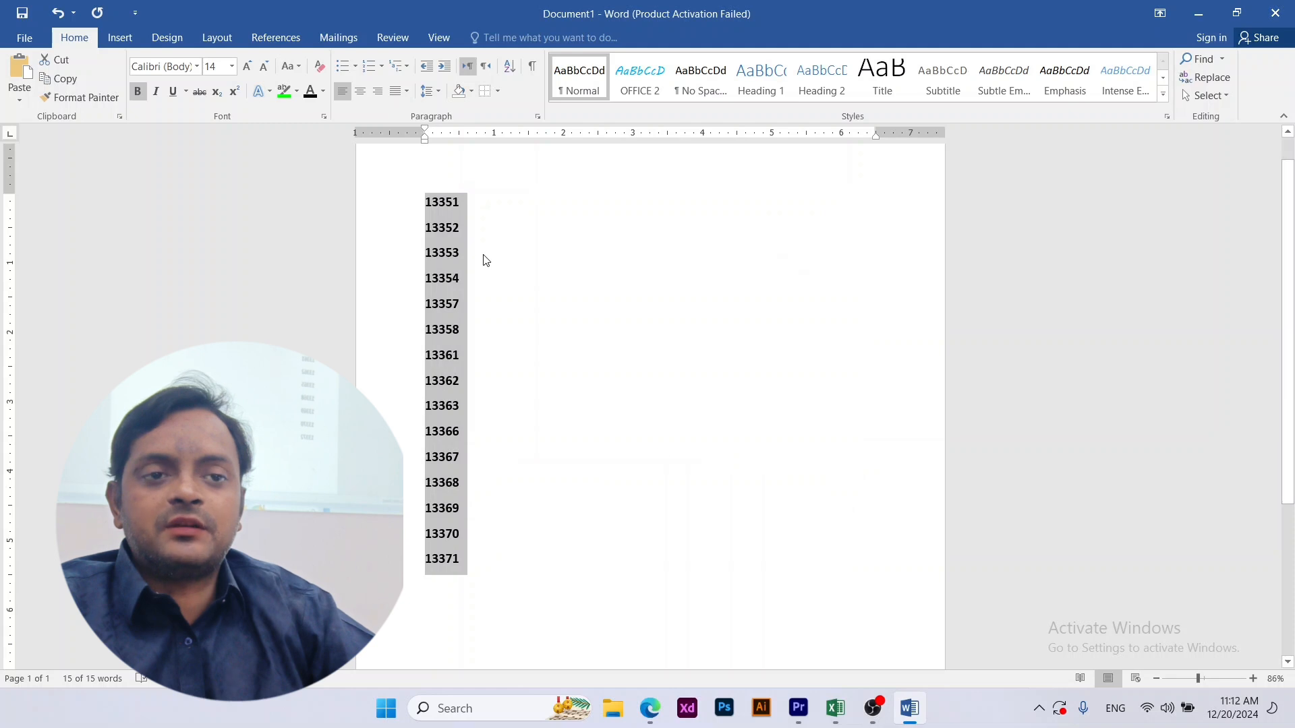
pyautogui.click(420, 209)
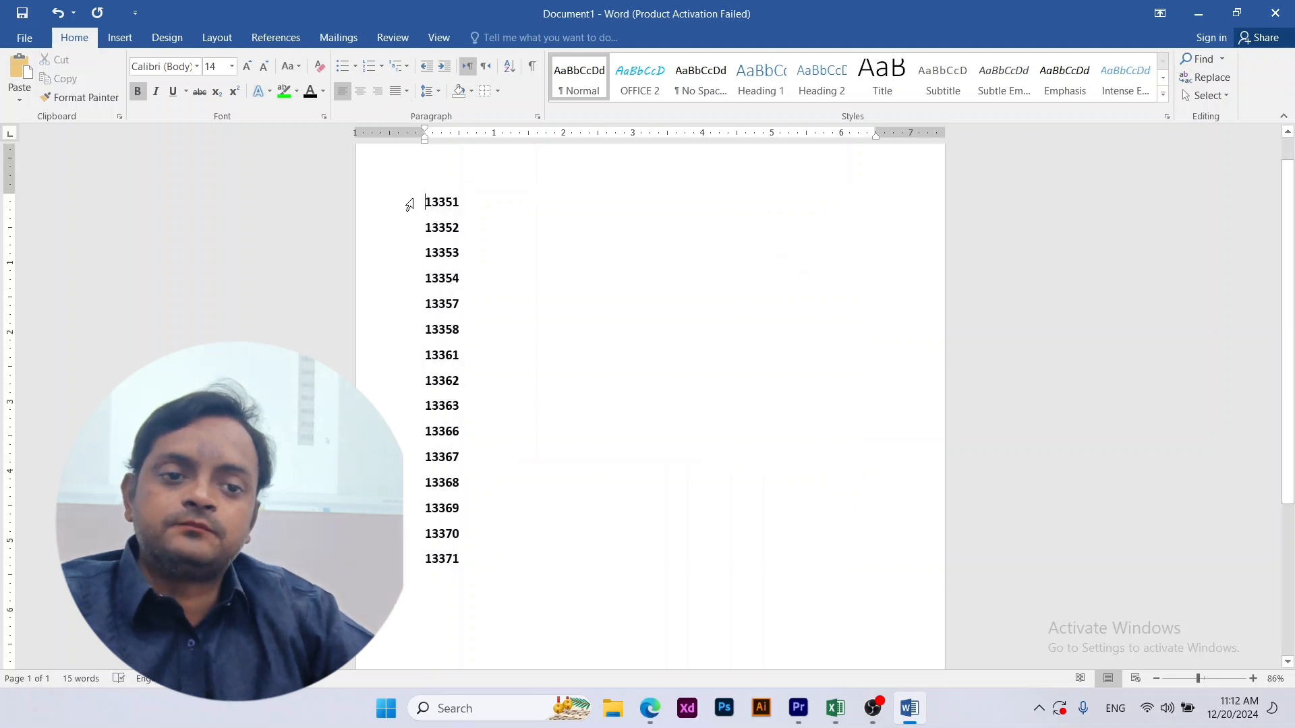
pyautogui.moveTo(408, 210); pyautogui.dragTo(410, 565)
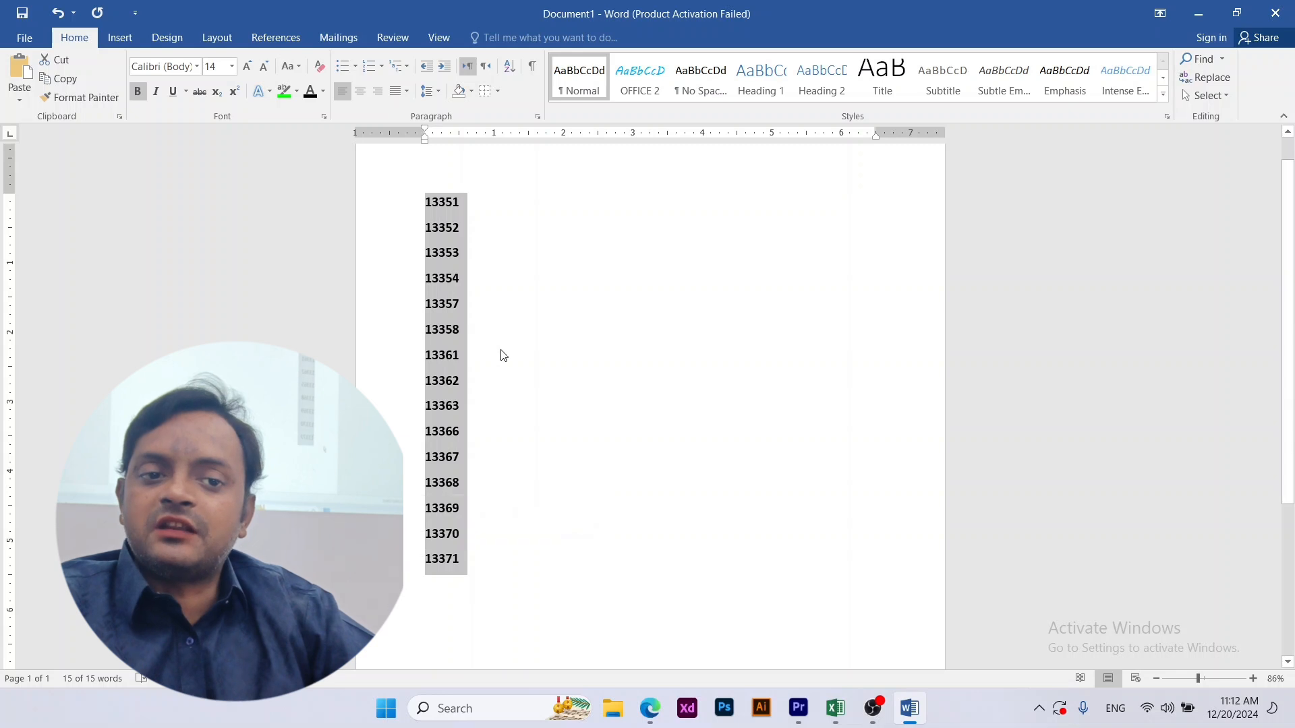
pyautogui.click(481, 382)
pyautogui.moveTo(462, 567); pyautogui.dragTo(358, 180)
pyautogui.click(496, 411)
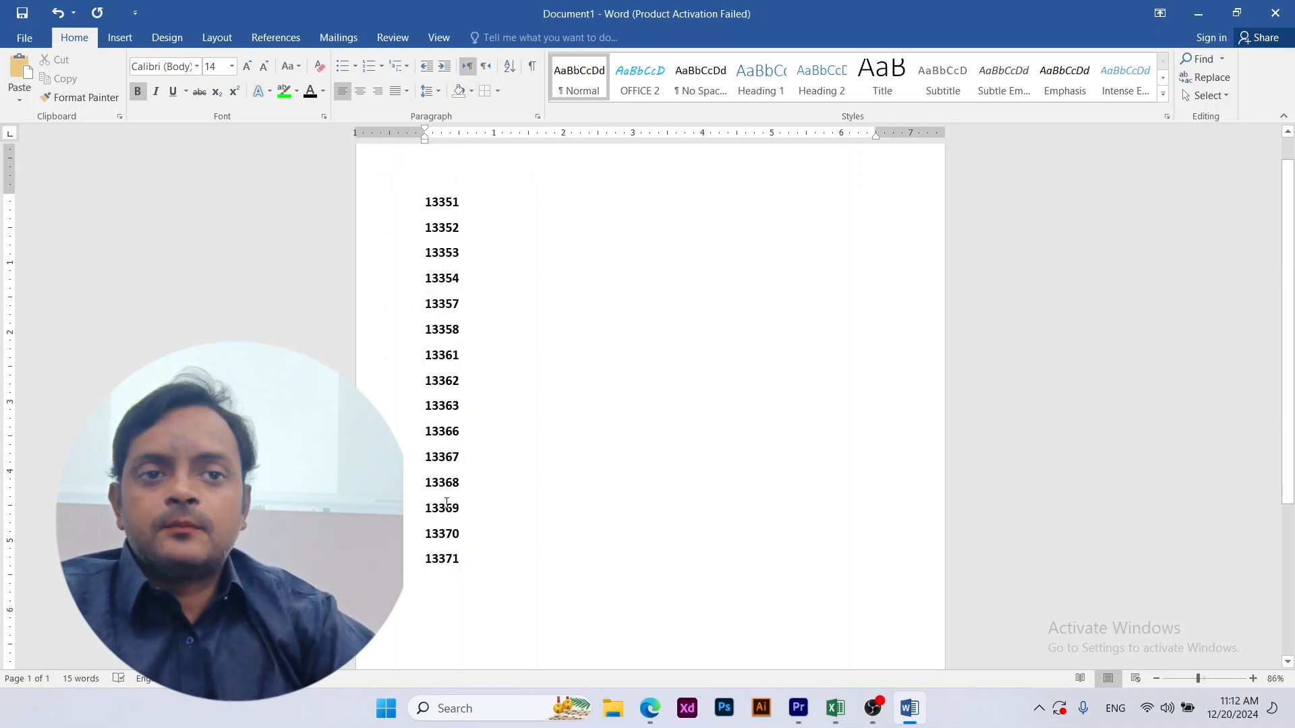
# Replace the number list with five first names in non-alphabetical order, one per line
pyautogui.moveTo(388, 559); pyautogui.dragTo(362, 210)
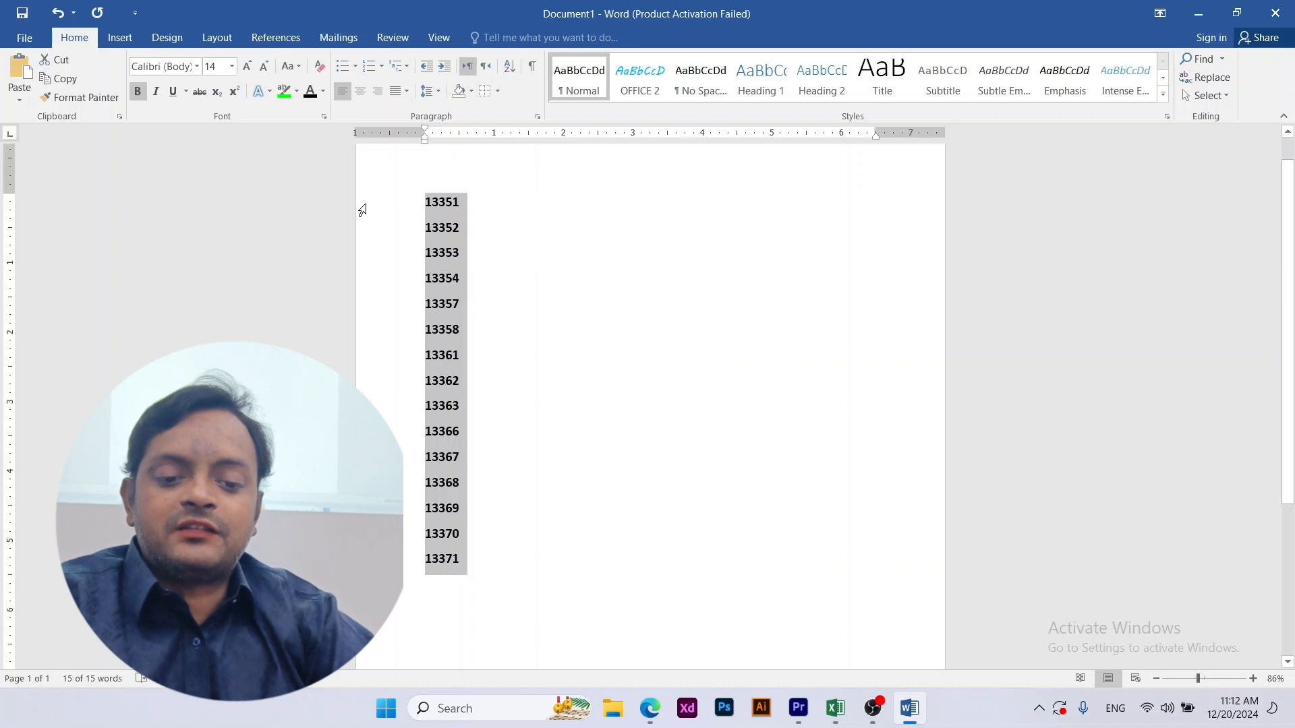
pyautogui.press('Delete')
pyautogui.write('Kamran')
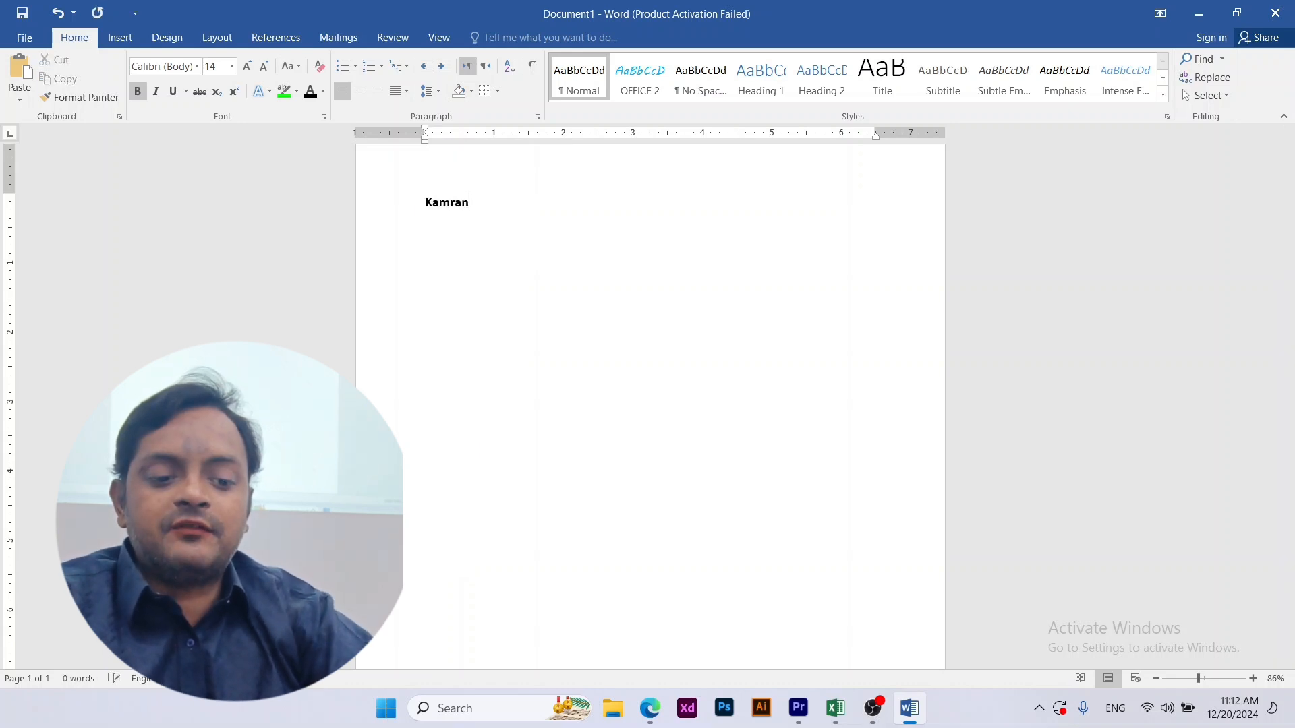
pyautogui.press('Return')
pyautogui.write('Khalid')
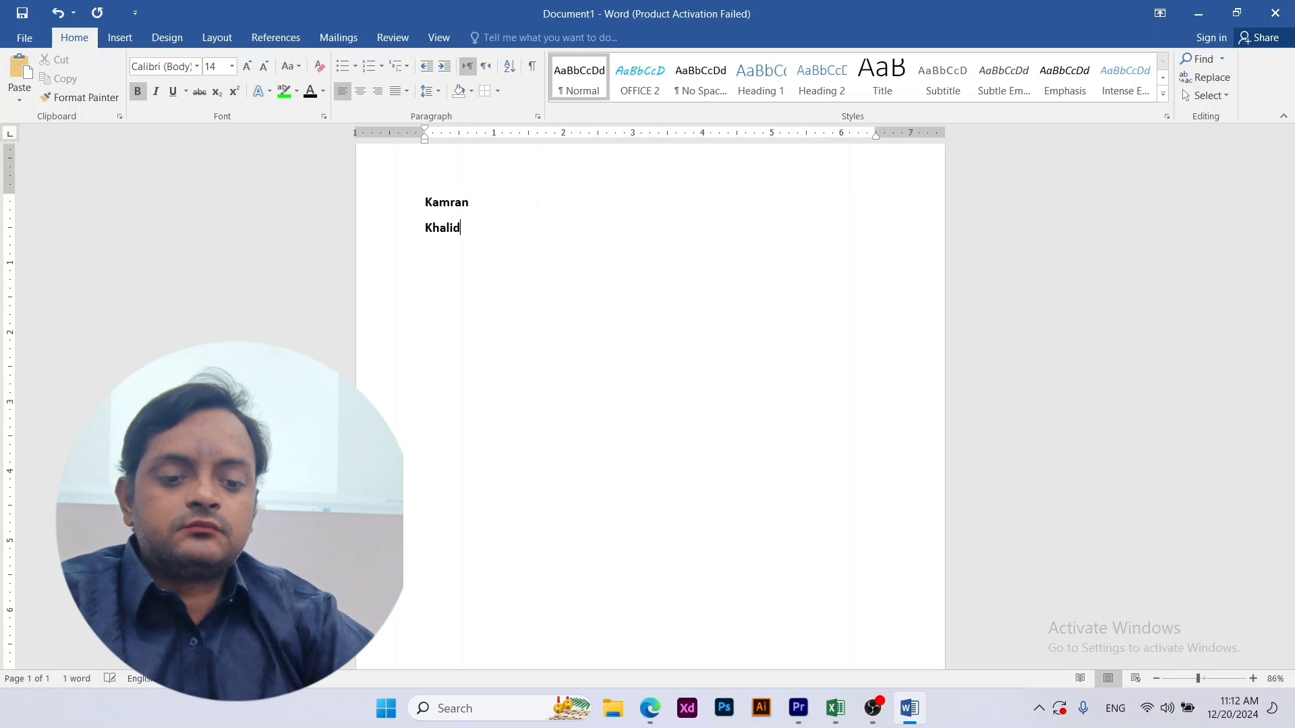
pyautogui.press('Return')
pyautogui.write('OWais')
pyautogui.press('Return')
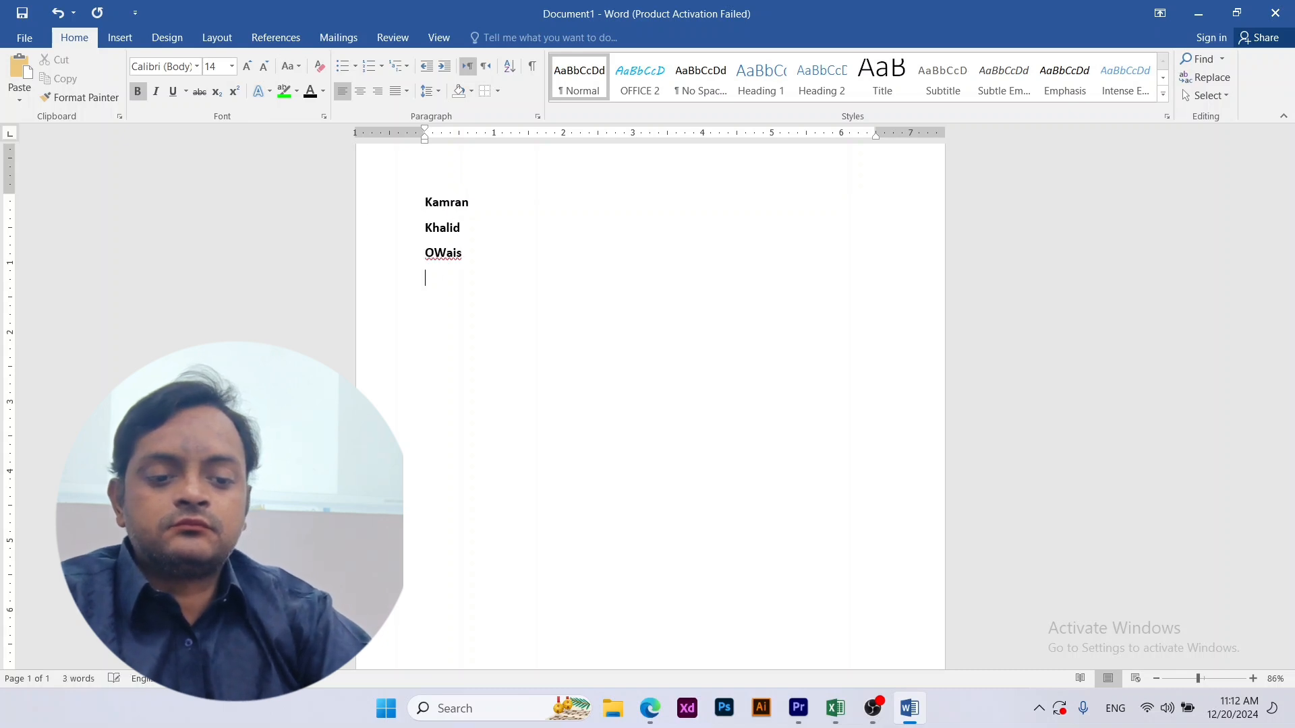
pyautogui.write('Ali')
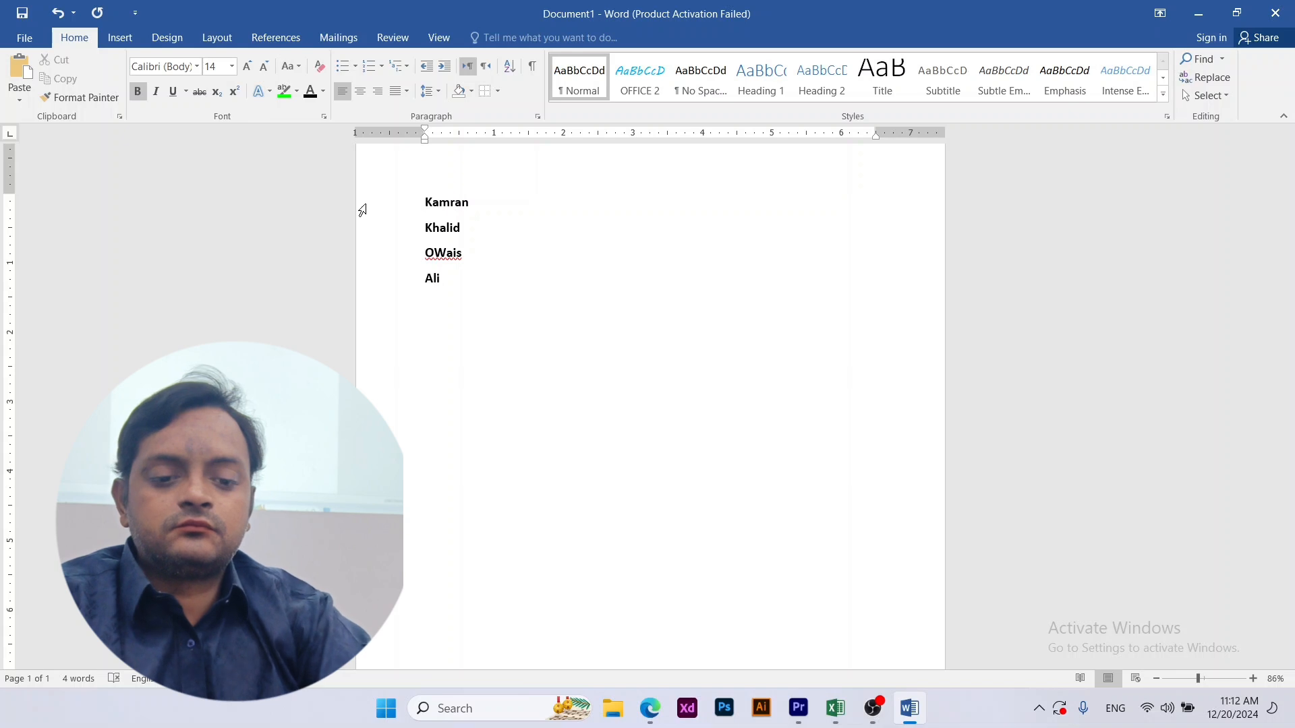
pyautogui.press('Return')
pyautogui.write('Basi')
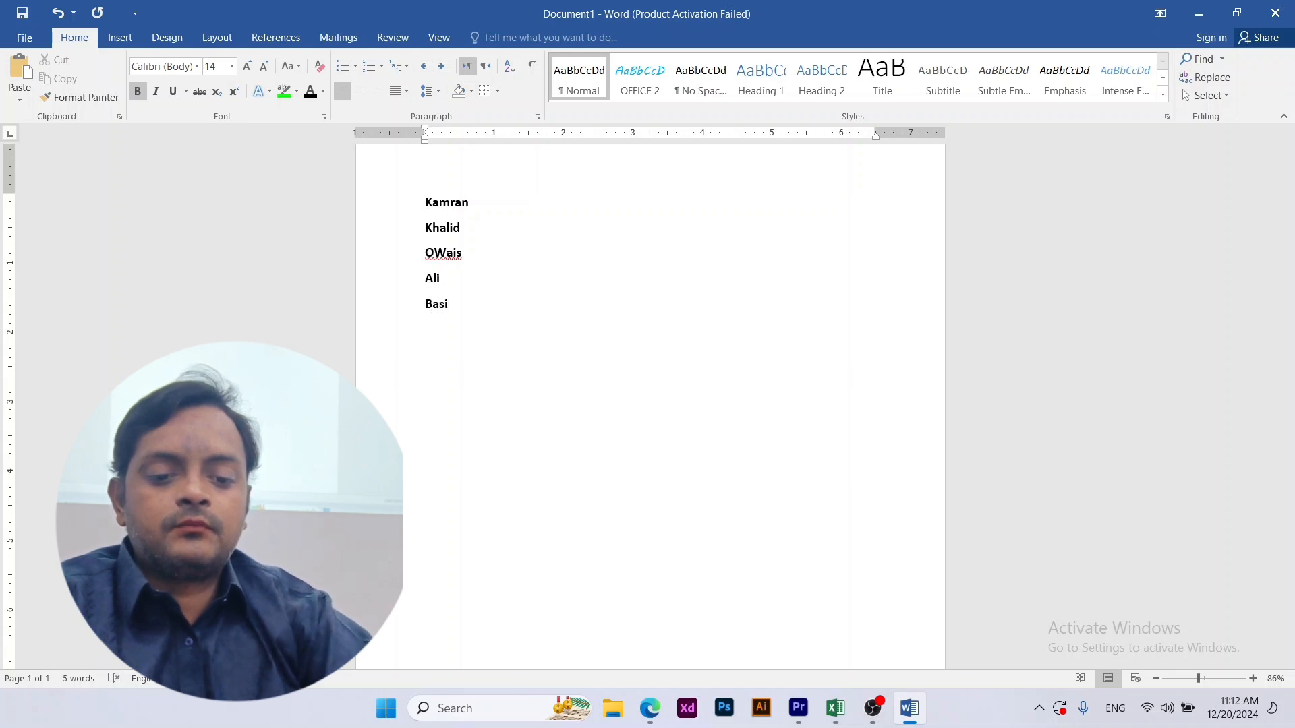
pyautogui.write('t')
# Add six more first names in non-alphabetical order below the list, one per line
pyautogui.press('Return')
pyautogui.write('Asghar')
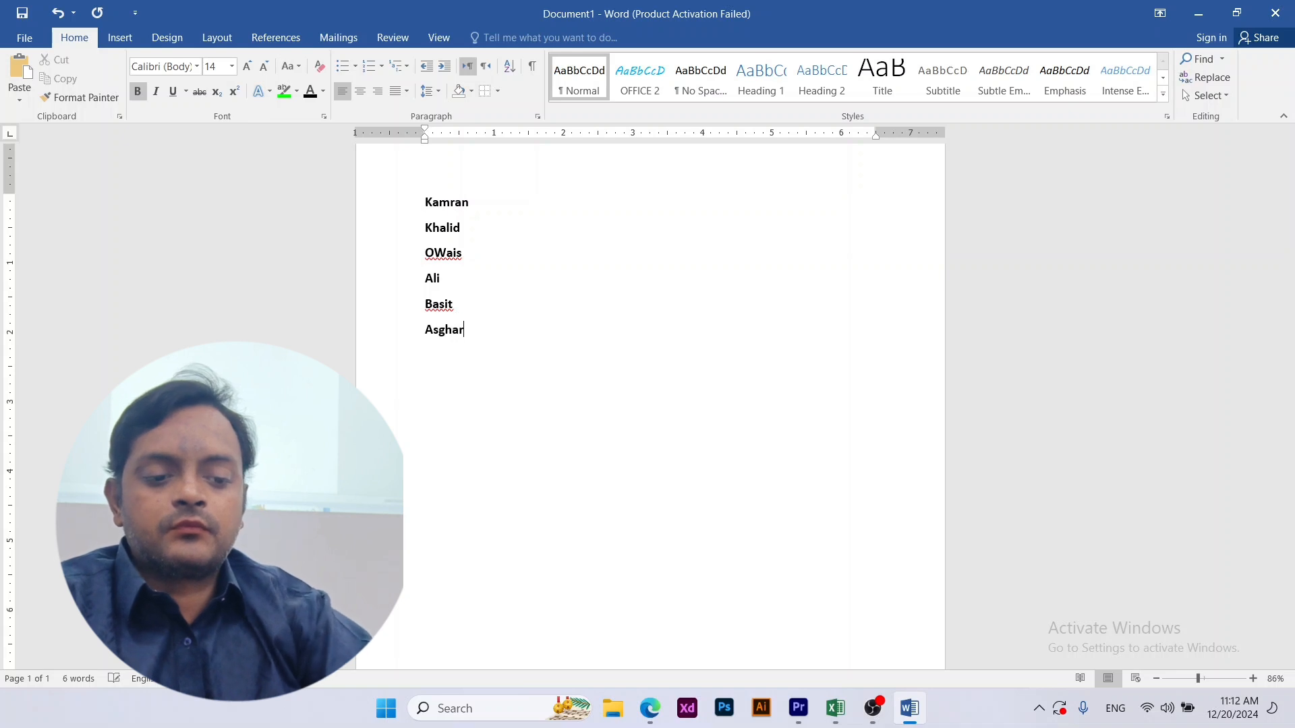
pyautogui.press('Return')
pyautogui.write('Baba')
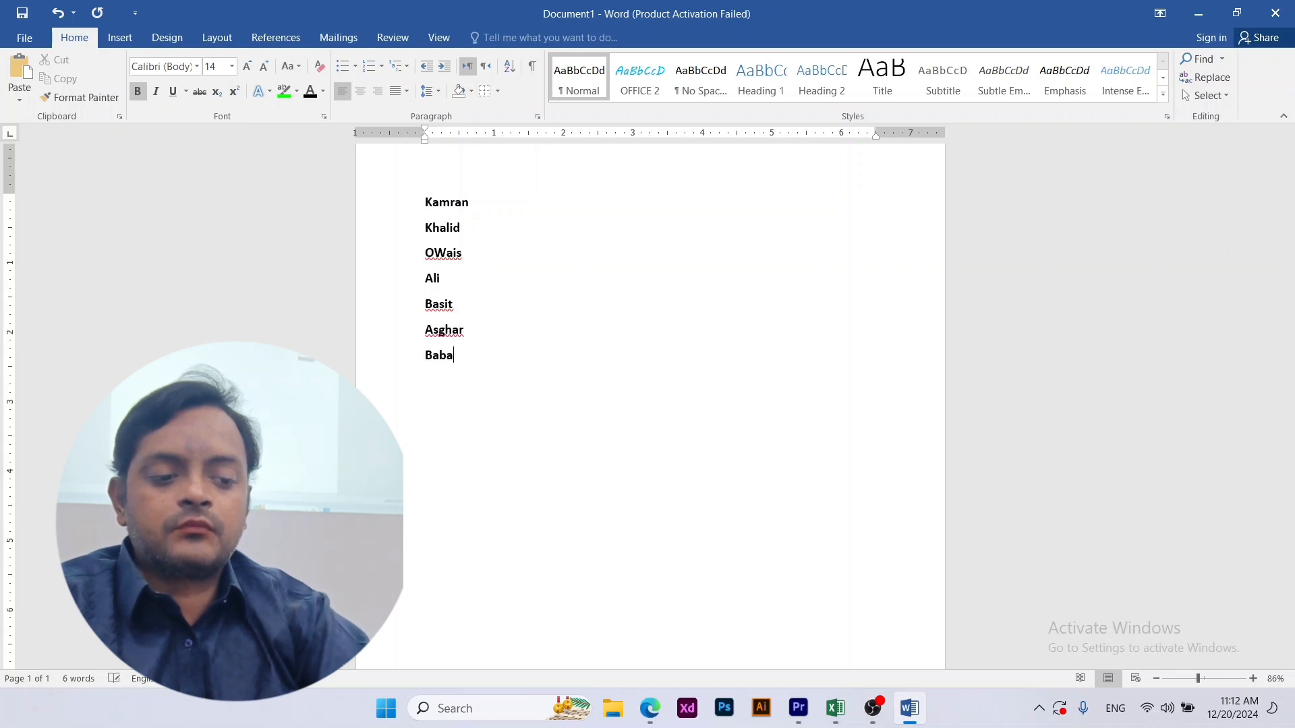
pyautogui.write('r')
pyautogui.press('Return')
pyautogui.write('Mazhar')
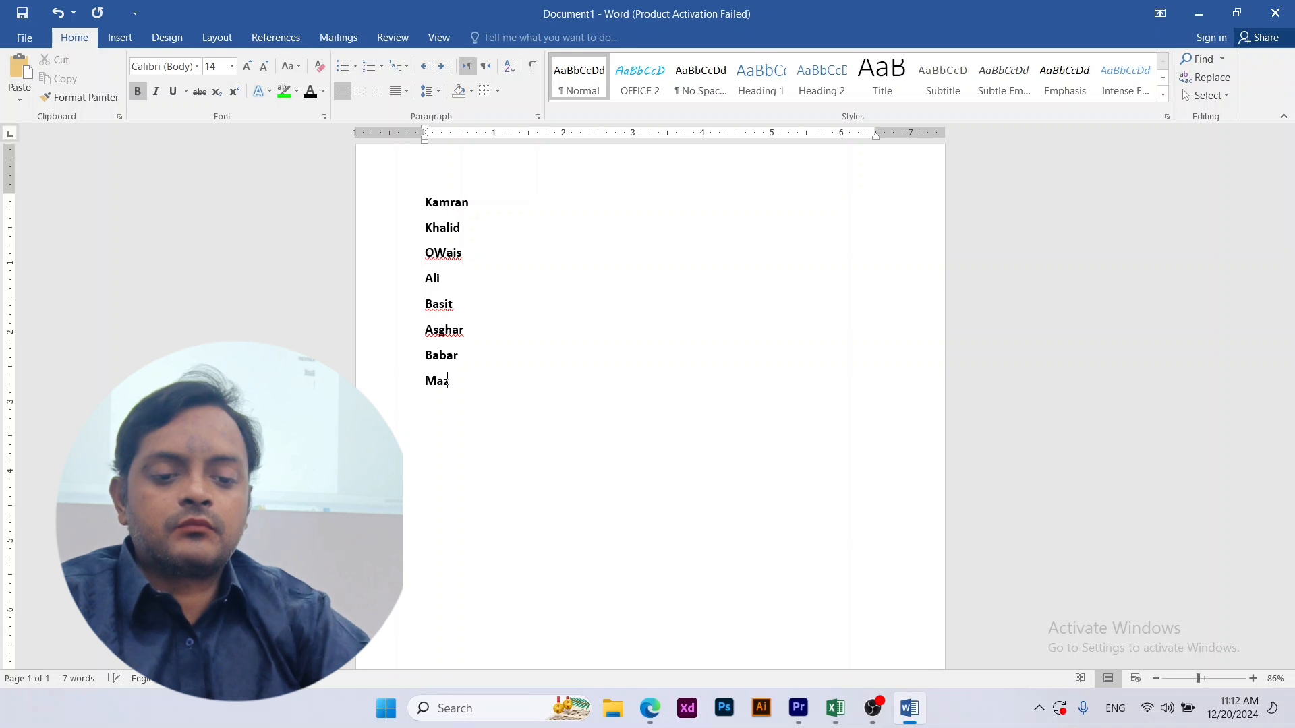
pyautogui.press('Return')
pyautogui.write('Ras')
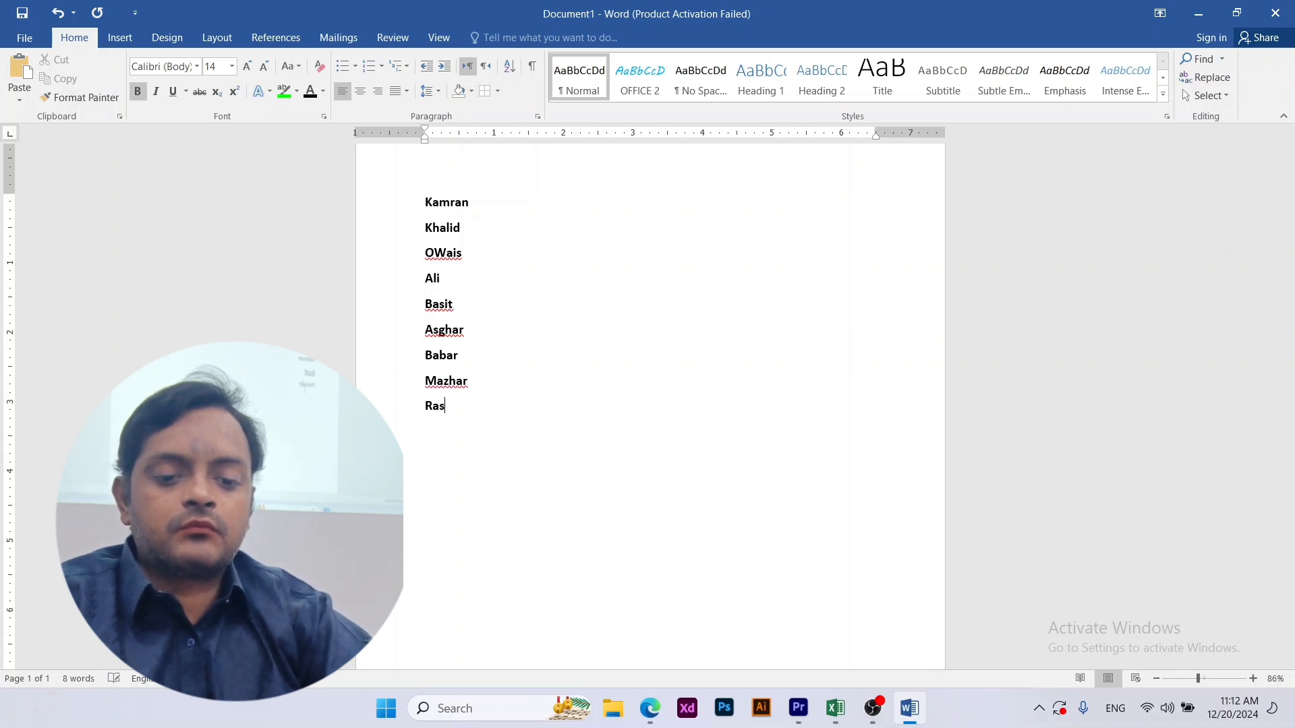
pyautogui.write('hid Faizan')
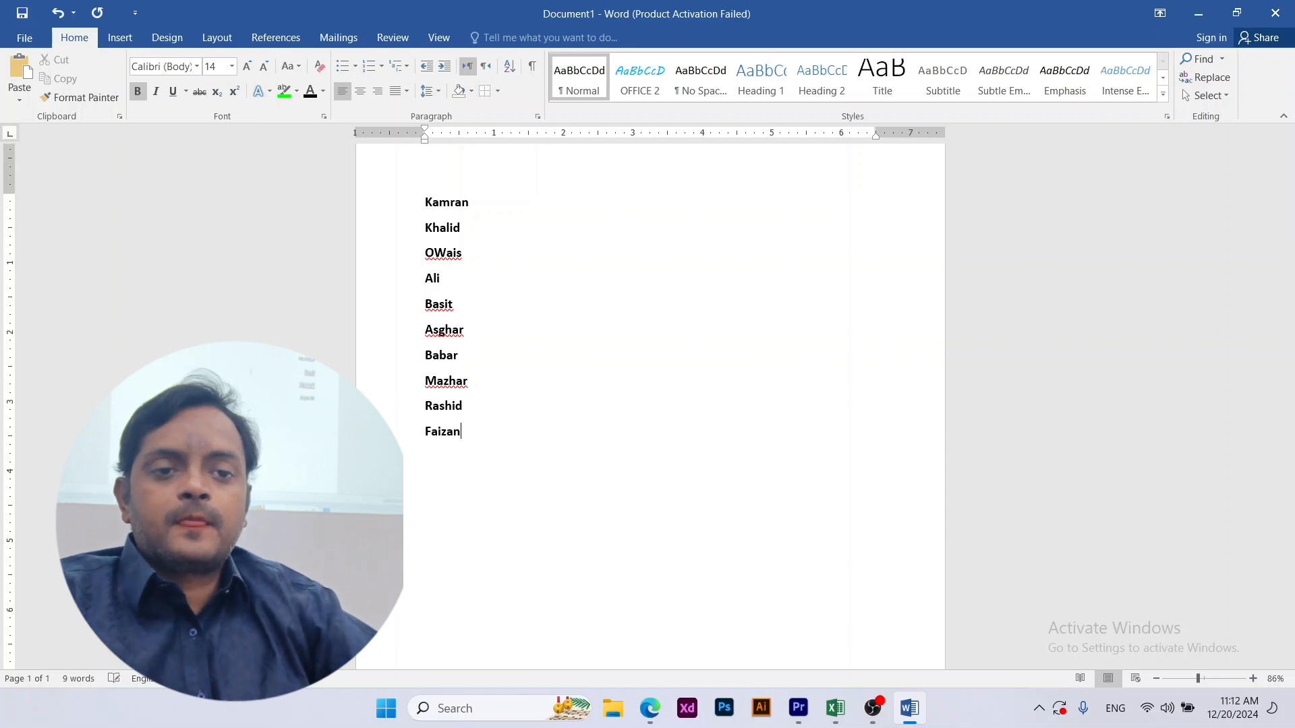
pyautogui.press('Return')
pyautogui.write('Per')
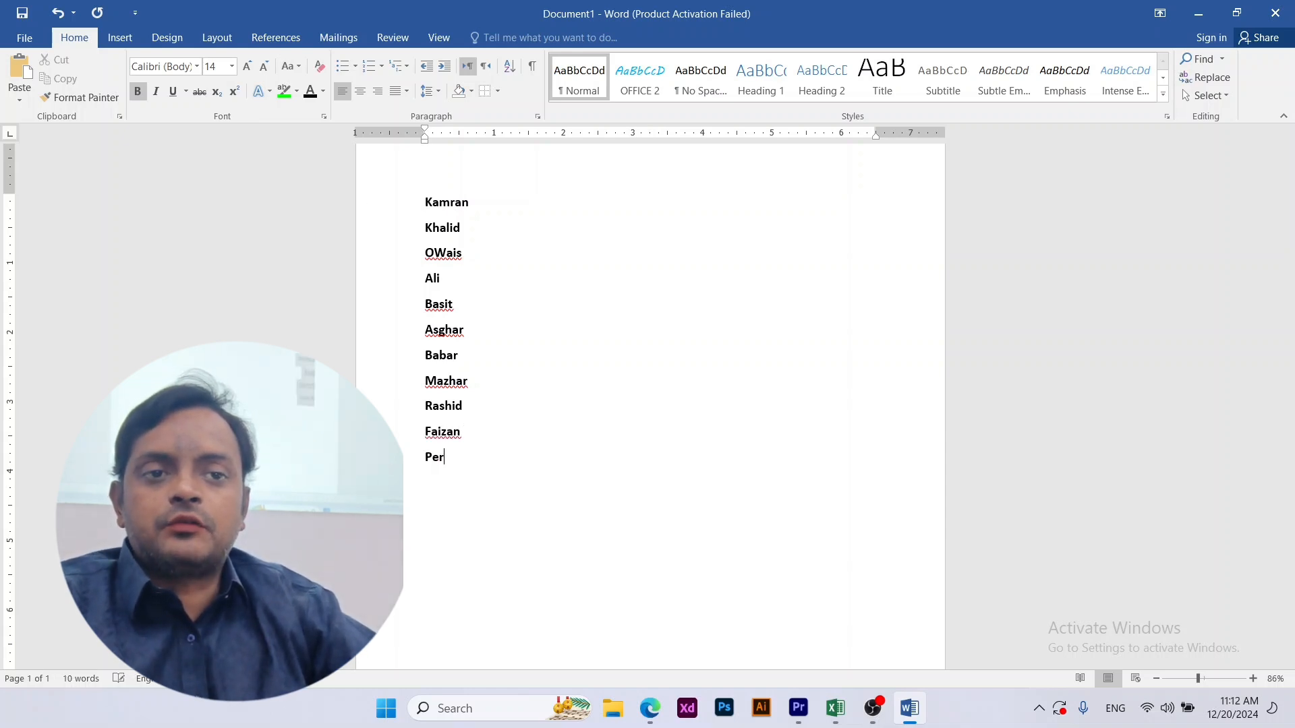
pyautogui.write('vaiz')
pyautogui.press('Return')
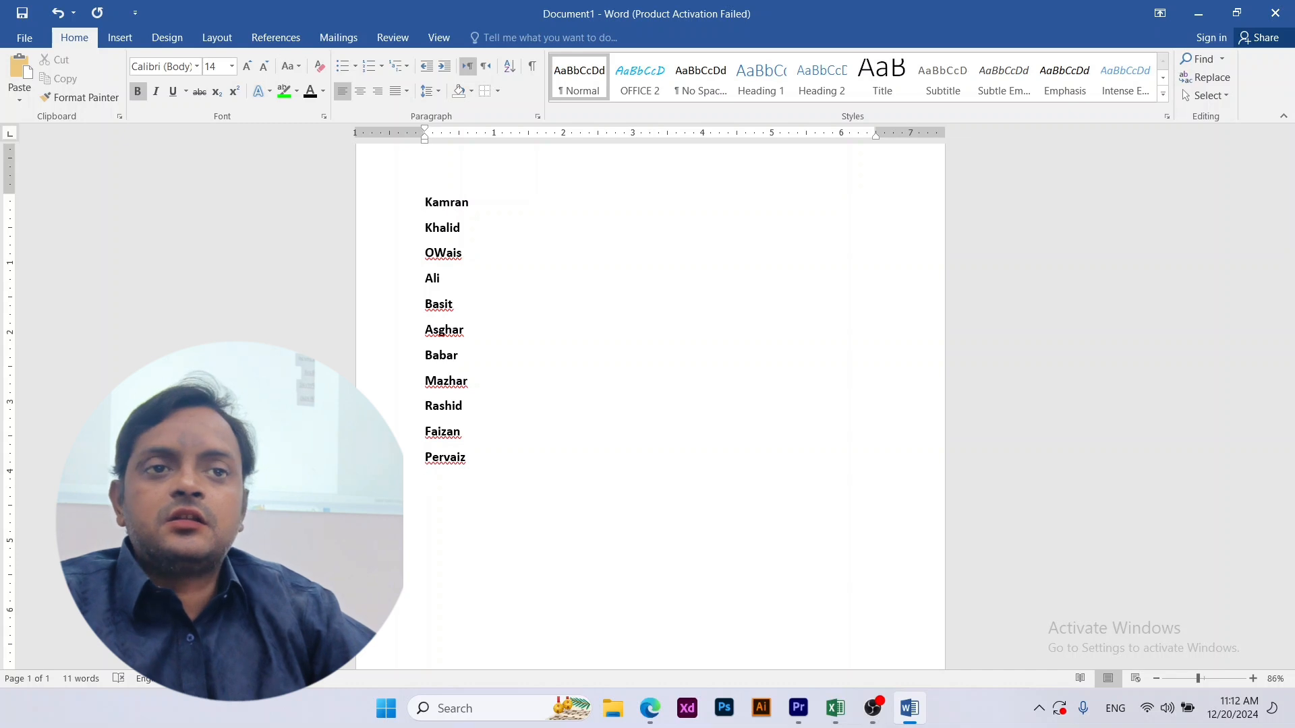
# Sort the whole list of names by paragraphs as text in ascending order, with no header row
pyautogui.moveTo(498, 466); pyautogui.dragTo(361, 196)
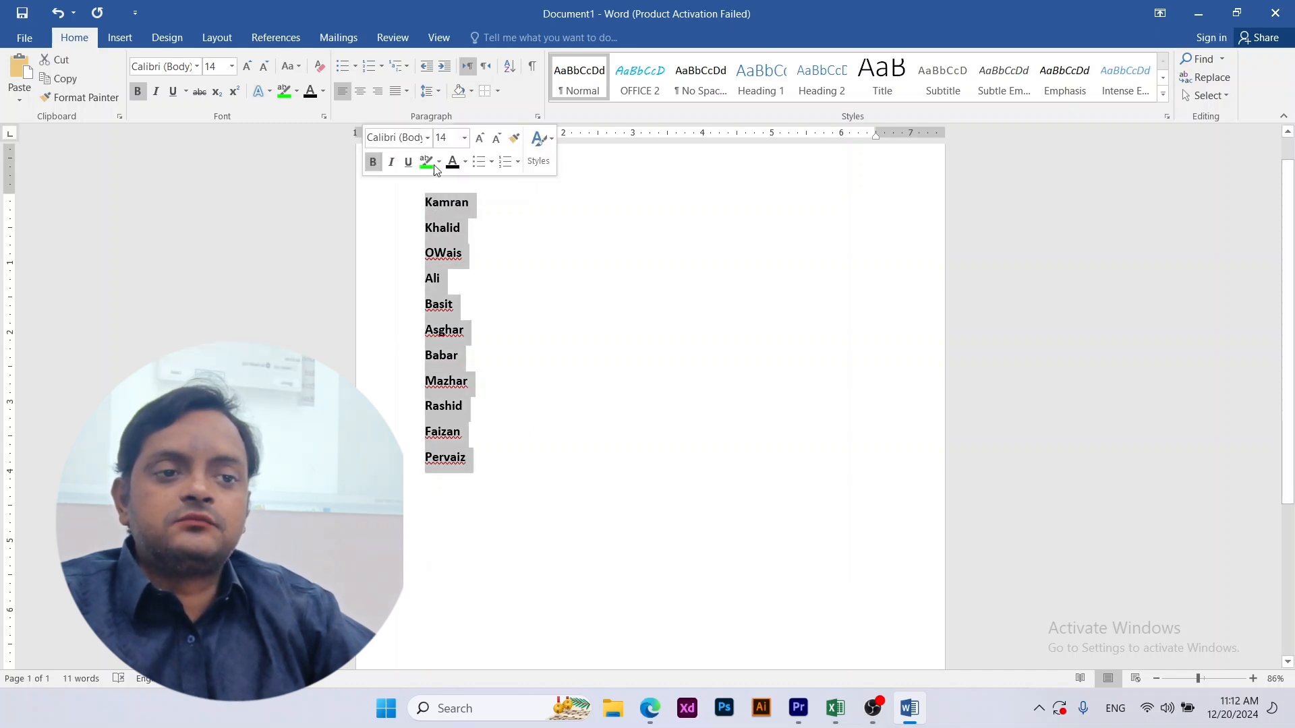
pyautogui.click(509, 65)
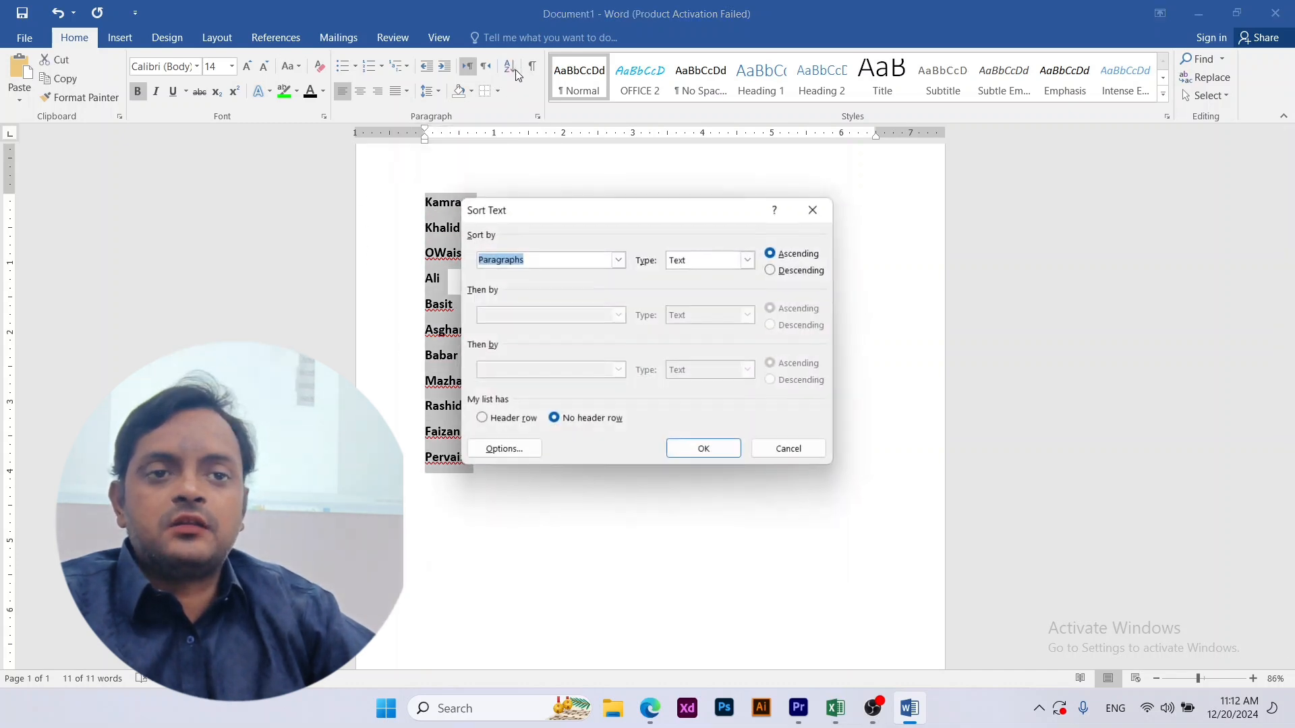
pyautogui.click(806, 254)
pyautogui.click(704, 450)
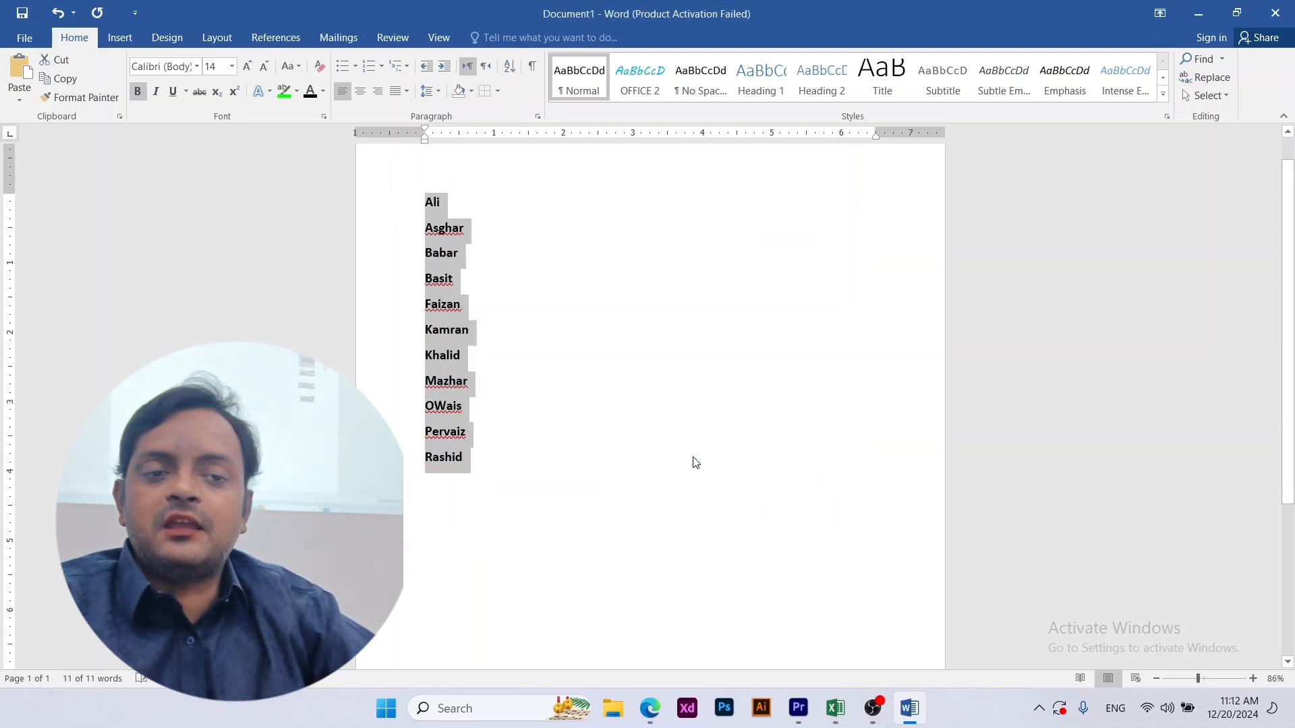
pyautogui.click(603, 461)
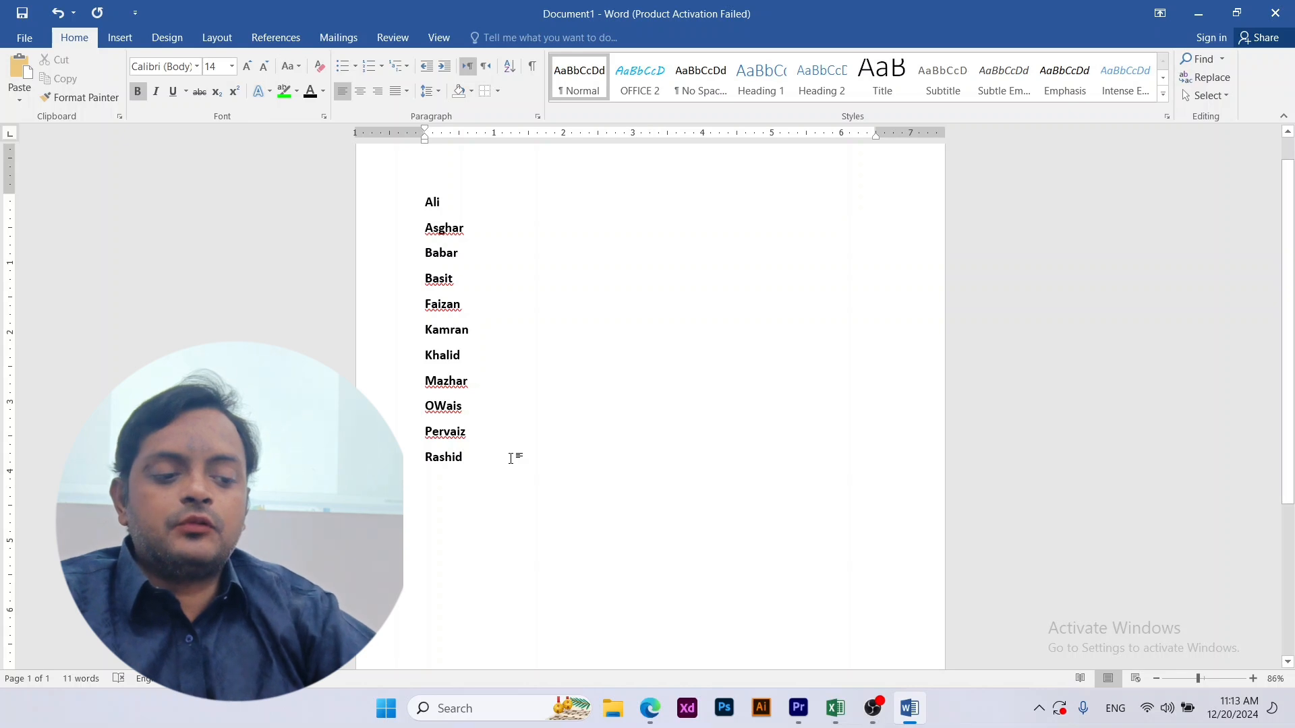
# Delete all the text in the document
pyautogui.hotkey('ctrl', 'a')
pyautogui.press('Delete')
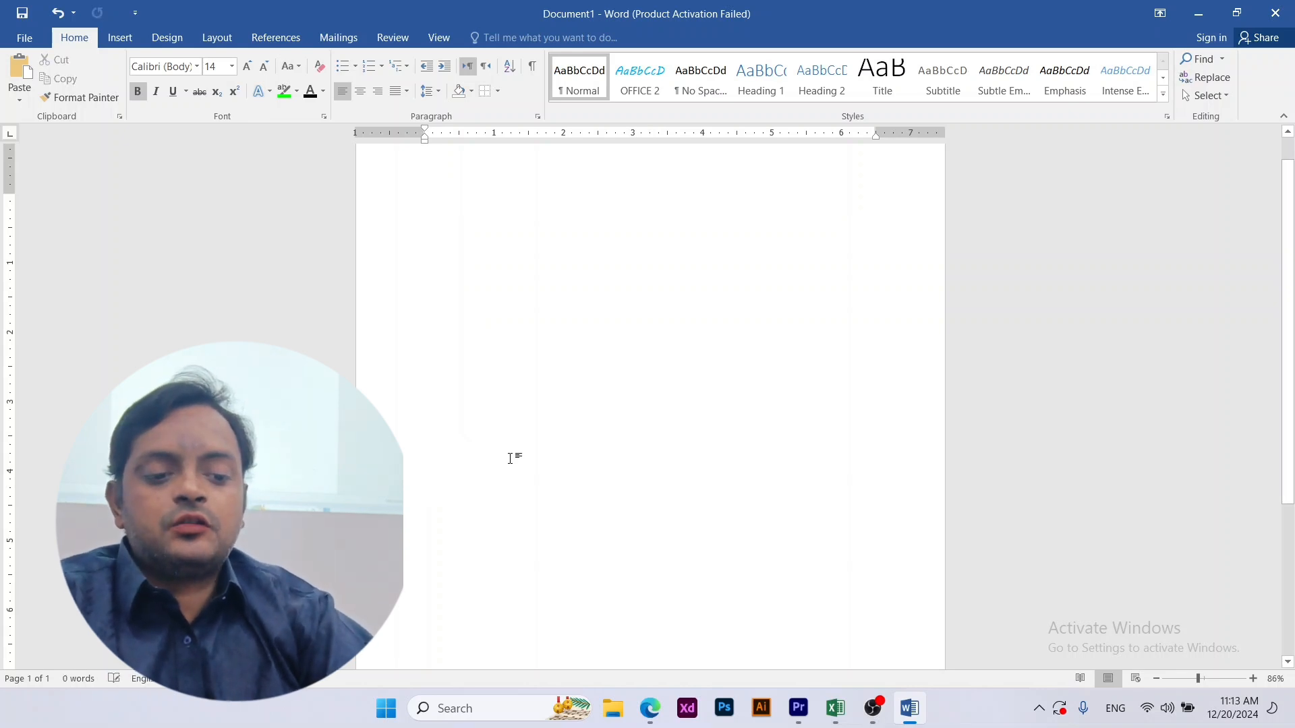
# Write the line "Subscribe and Share" at the start of the empty document
pyautogui.write('Su')
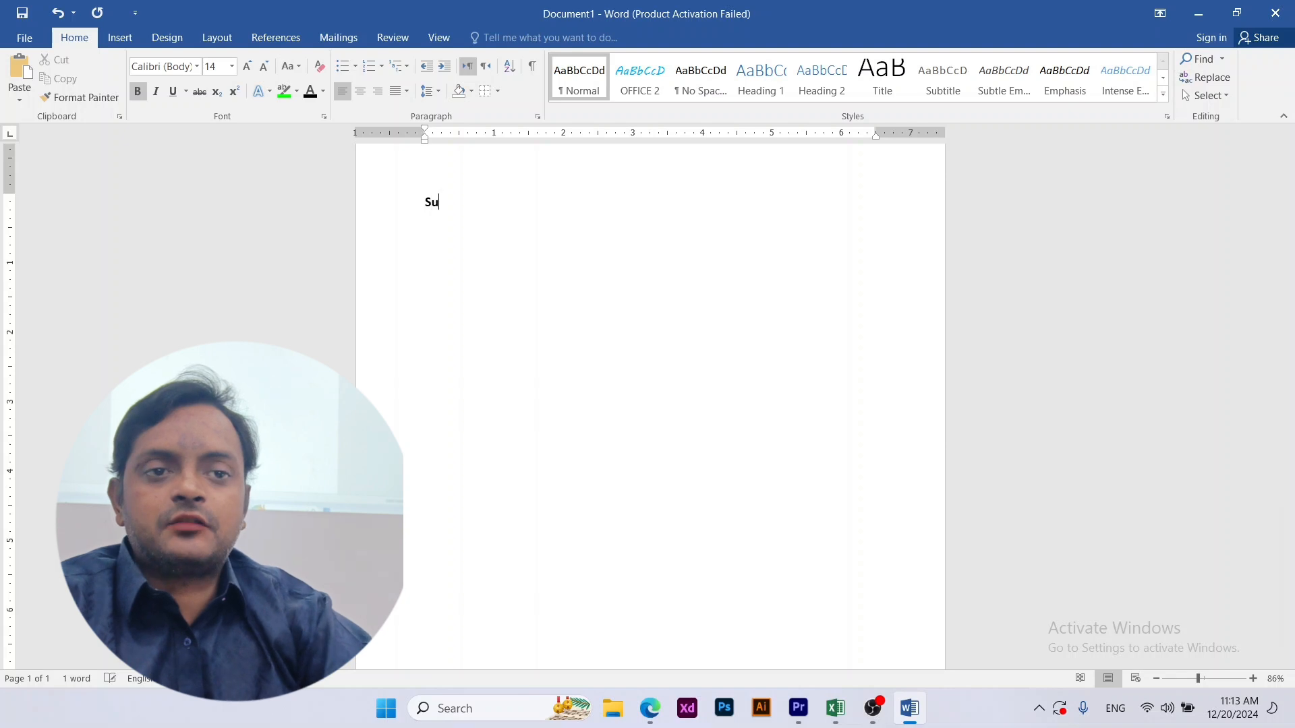
pyautogui.write('bscribe a')
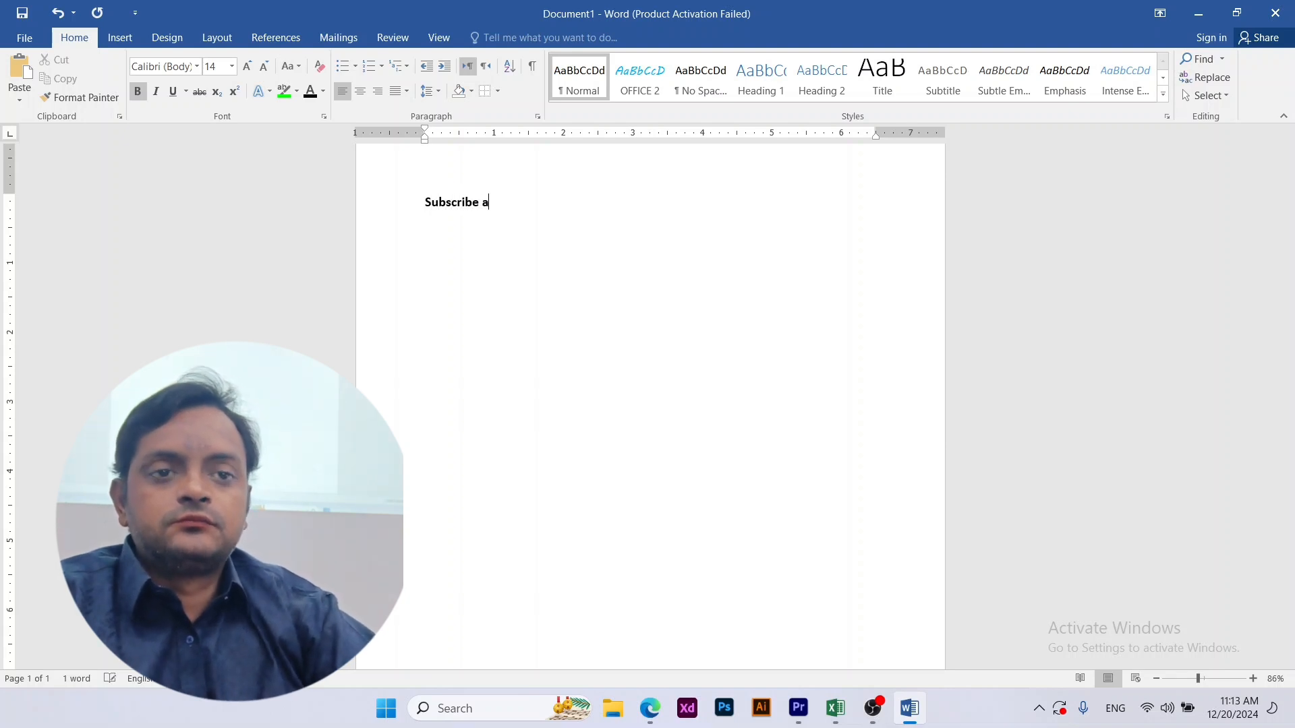
pyautogui.write('nd S')
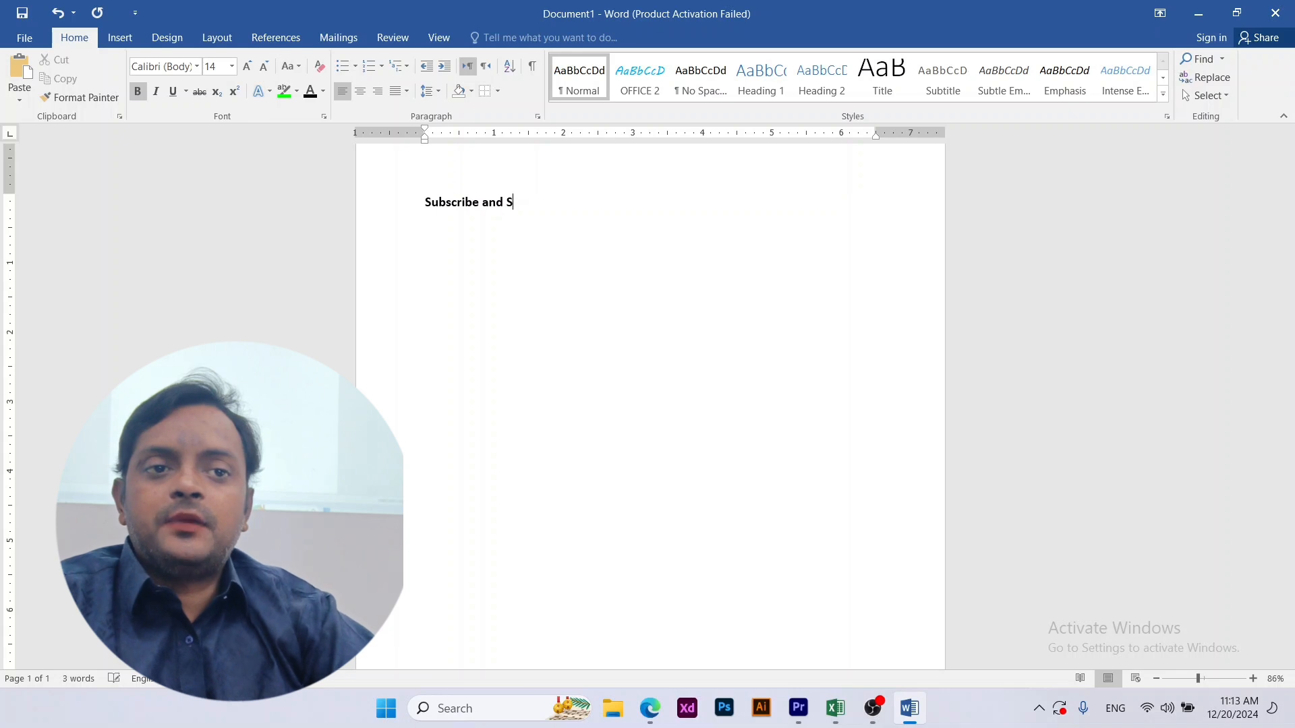
pyautogui.write('jhare')
# Centre the "Subscribe and Share" line and enlarge its text to 27 pt
pyautogui.hotkey('ctrl', 'a')
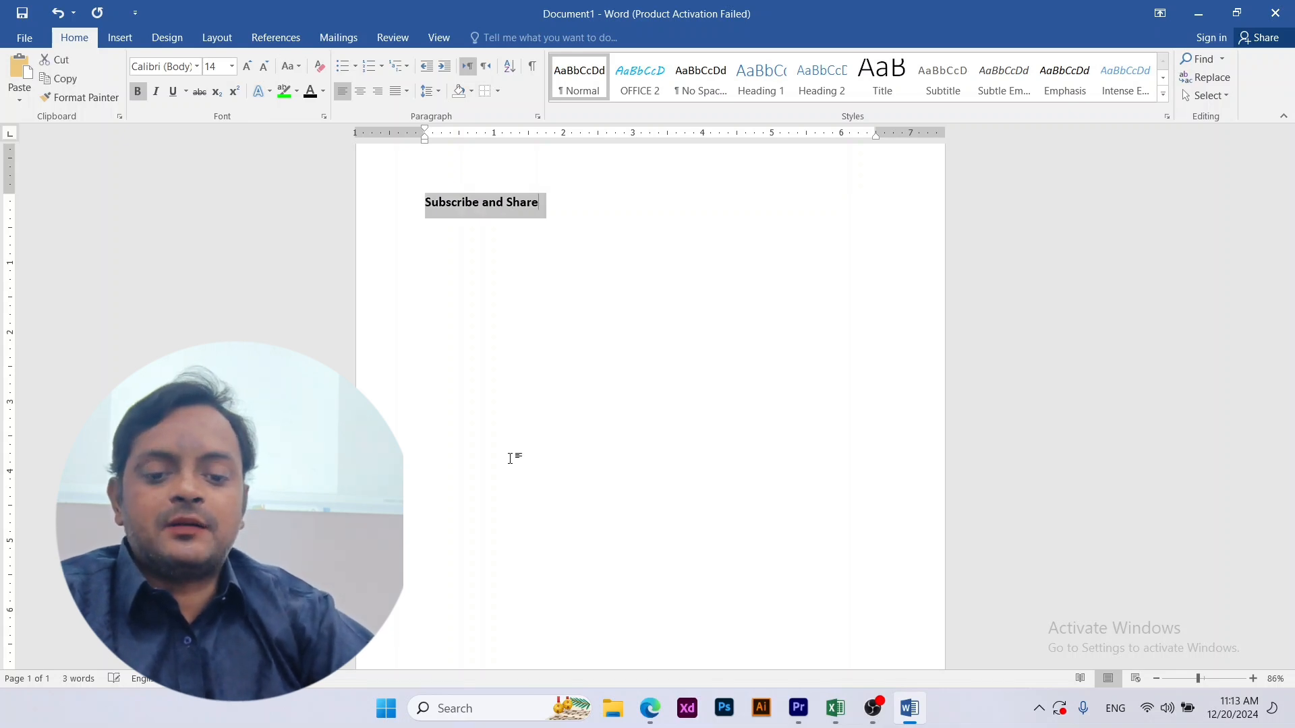
pyautogui.hotkey('ctrl', 'e')
pyautogui.hotkey('ctrl', ']')
pyautogui.hotkey('ctrl', ']')
pyautogui.hotkey('ctrl', ']')
pyautogui.hotkey('ctrl', ']')
pyautogui.hotkey('ctrl', ']')
pyautogui.hotkey('ctrl', ']')
pyautogui.hotkey('ctrl', ']')
pyautogui.hotkey('ctrl', ']')
pyautogui.hotkey('ctrl', ']')
pyautogui.hotkey('ctrl', ']')
pyautogui.hotkey('ctrl', ']')
pyautogui.hotkey('ctrl', ']')
pyautogui.hotkey('ctrl', ']')
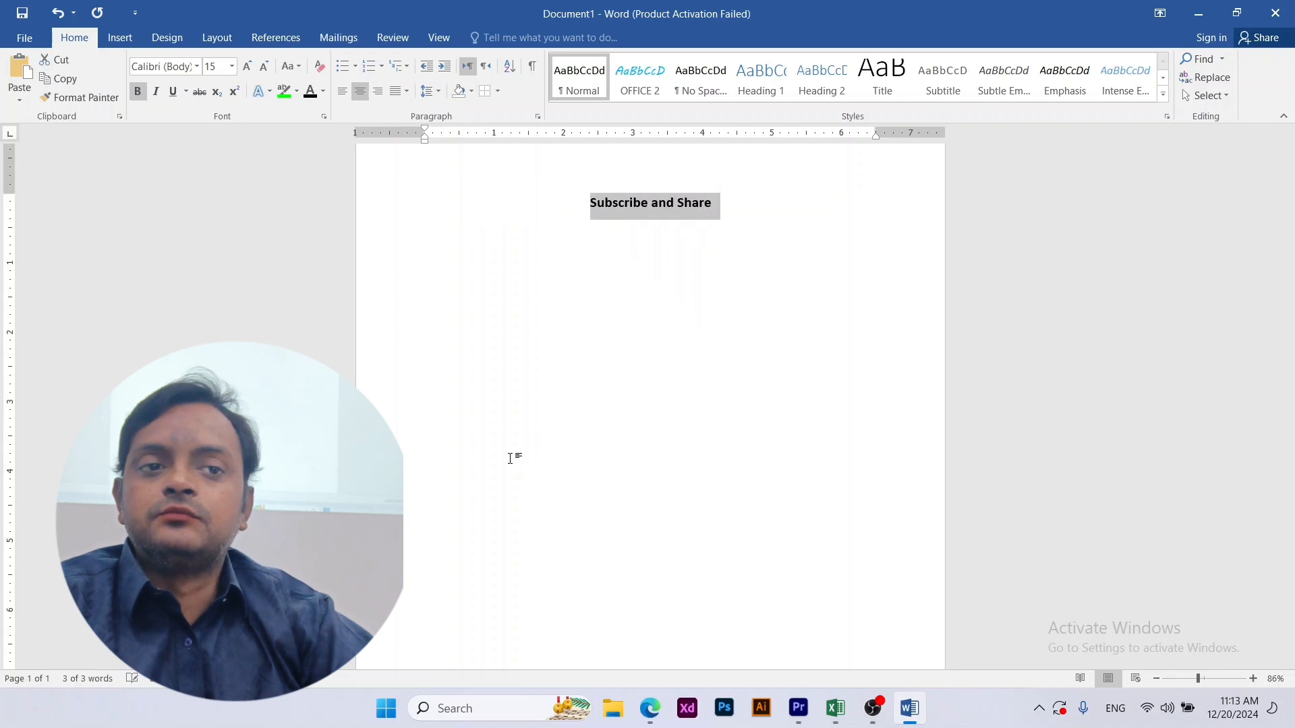
# Add a new line below "Subscribe and Share" beginning with "Mi"
pyautogui.press('Right')
pyautogui.press('Return')
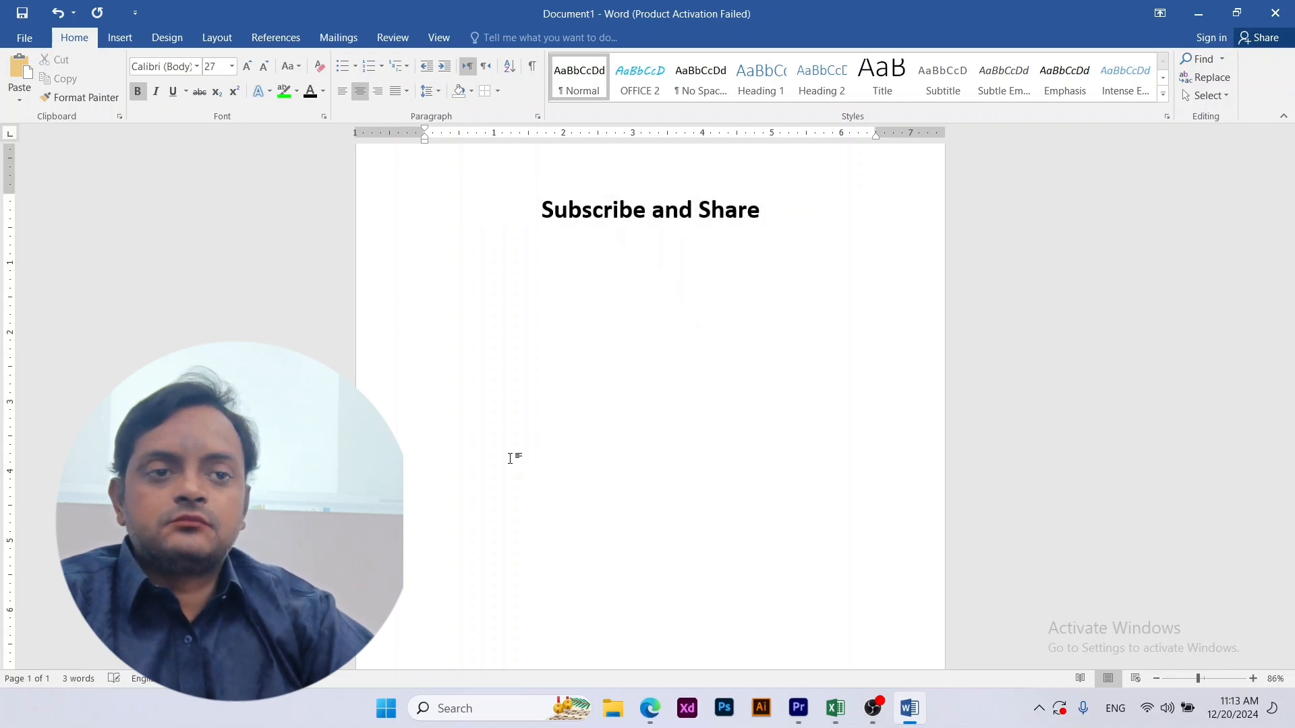
pyautogui.write('Mi')
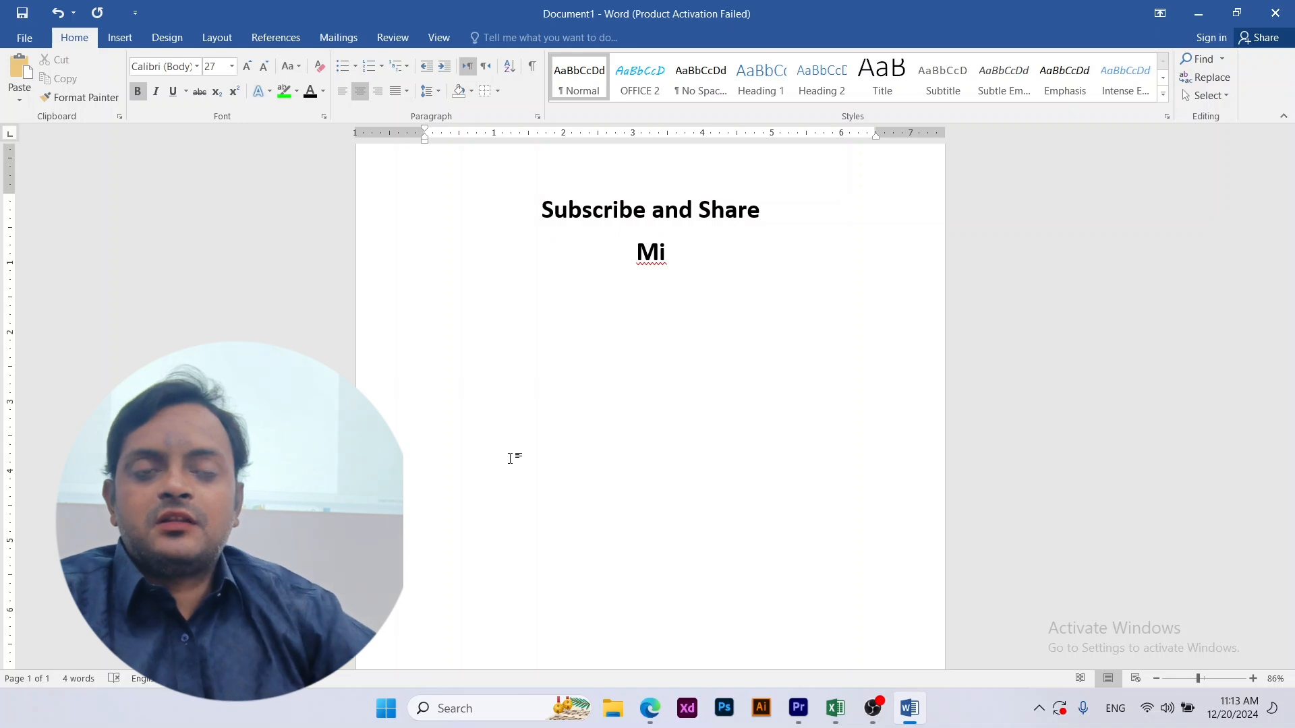